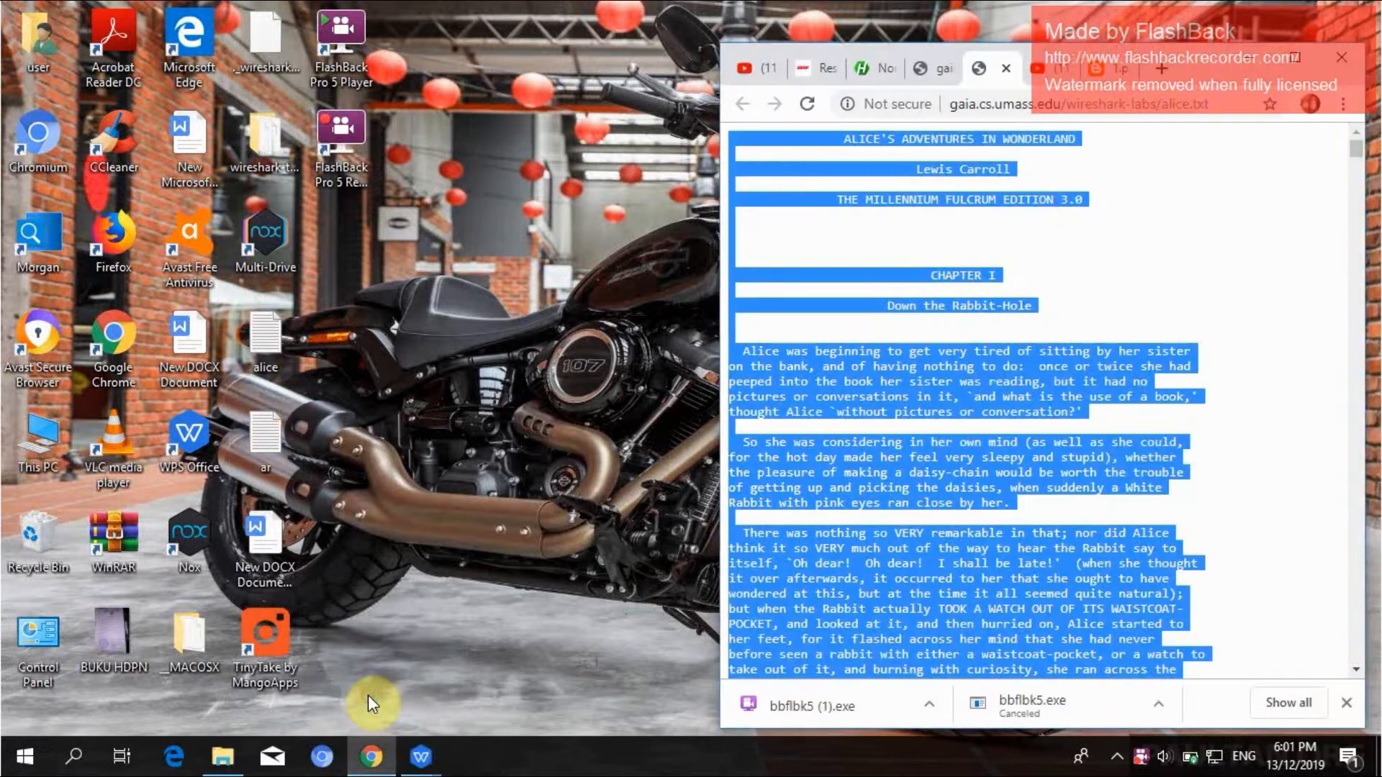
- Reopen the Wireshark_TCP.pdf lab instructions, bring up Wireshark Lab.docx beside them, and go to page 2 of the PDF
click(921, 71)
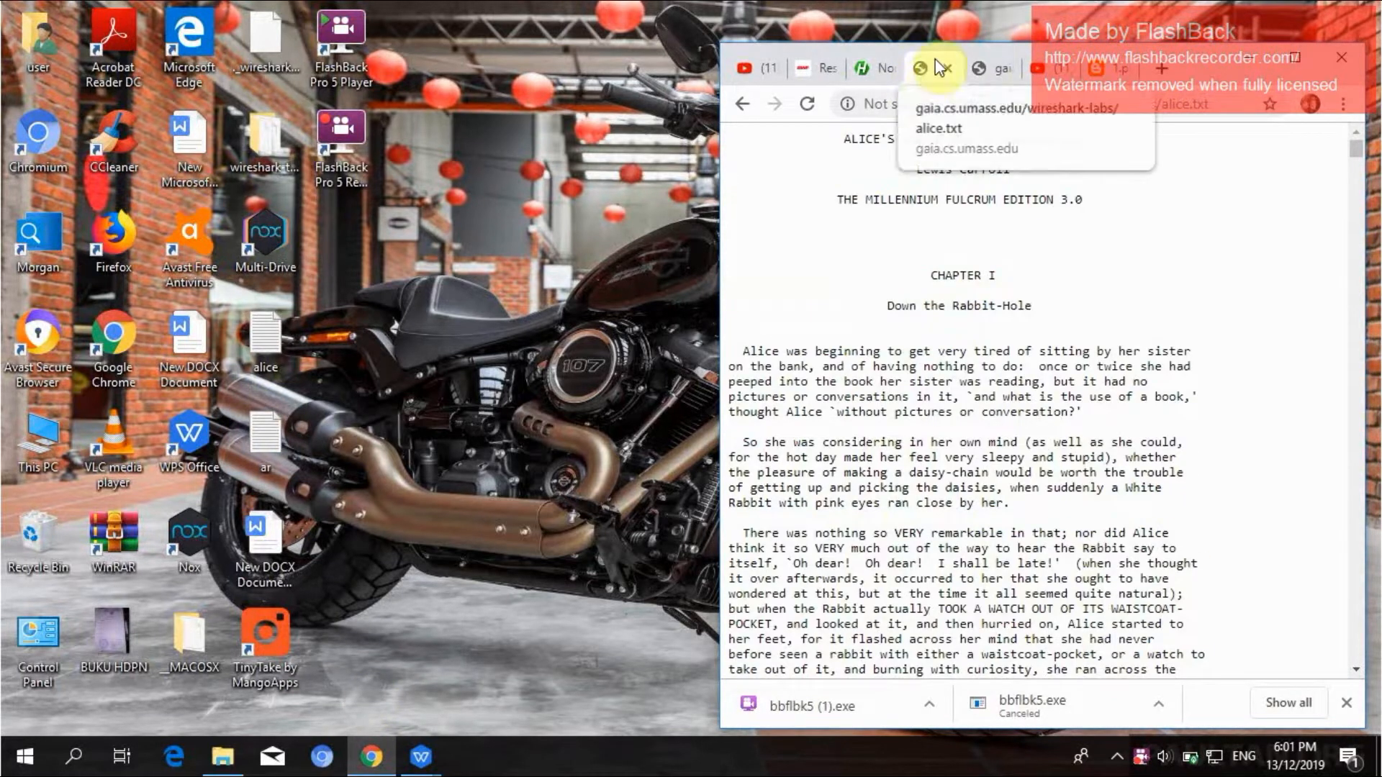
click(743, 103)
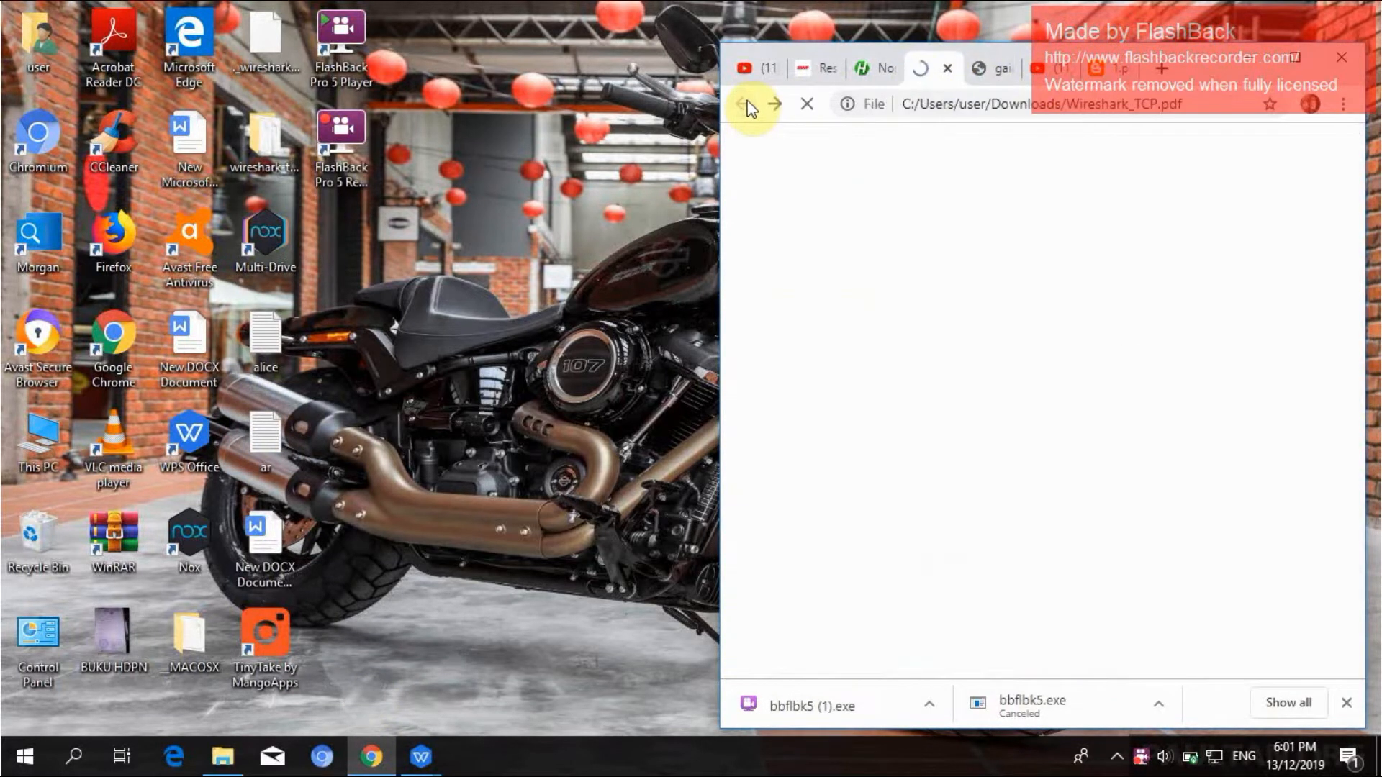
mouse_move(421, 755)
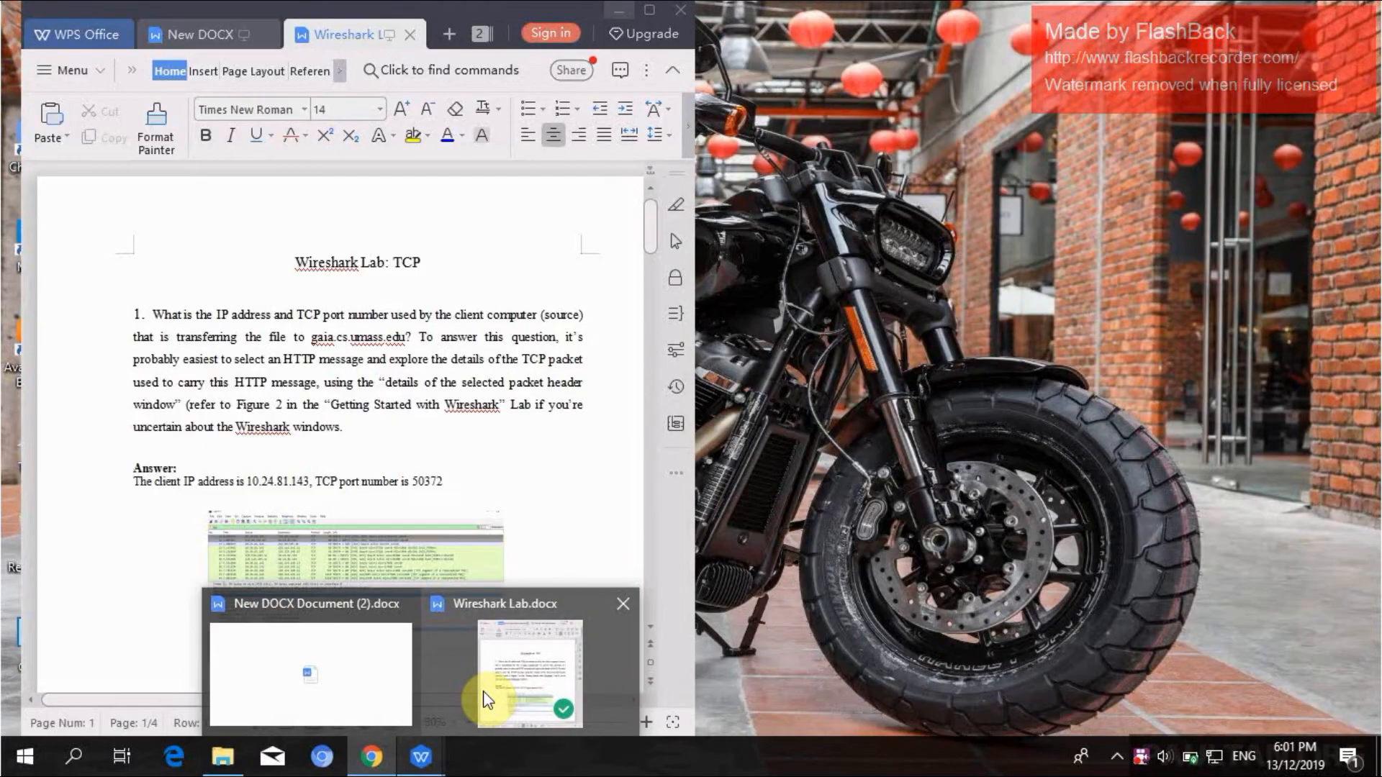
click(484, 695)
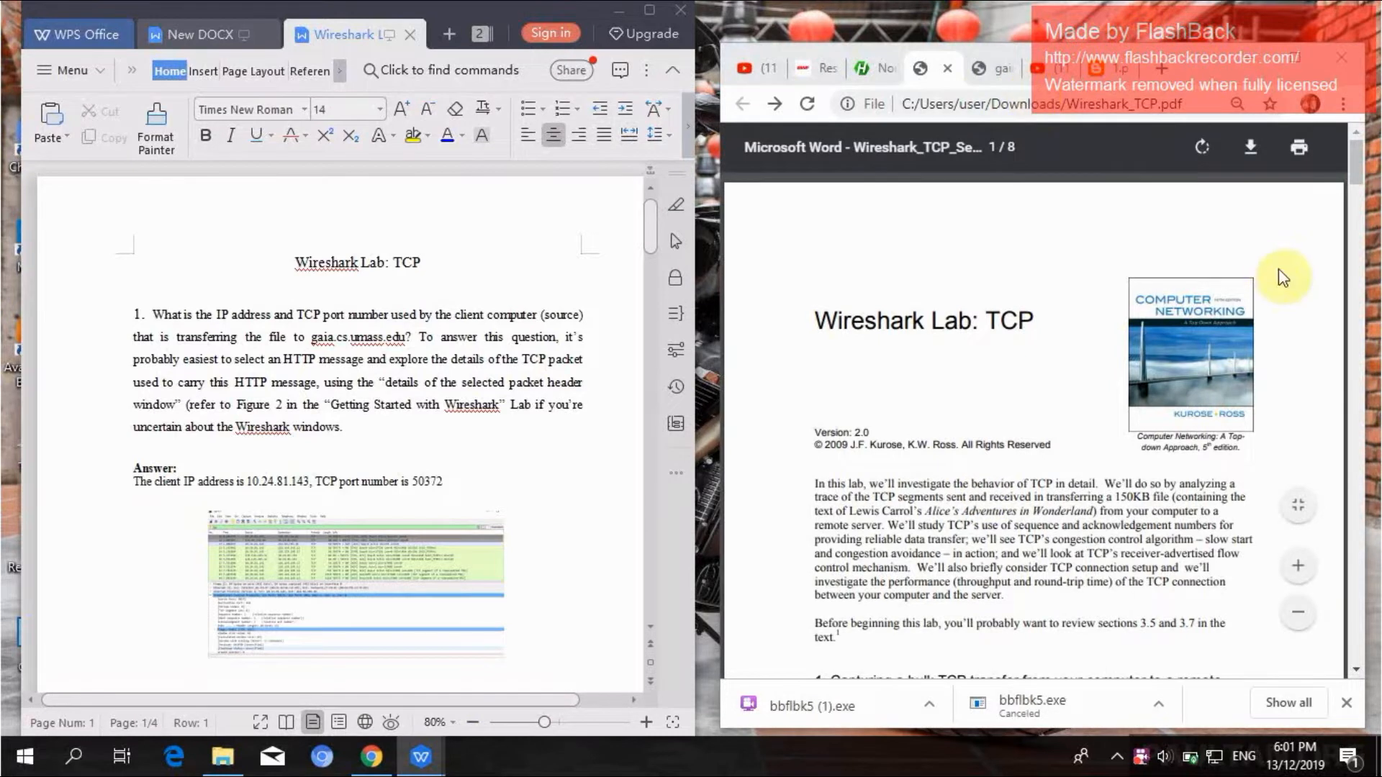
drag(1356, 162, 1357, 226)
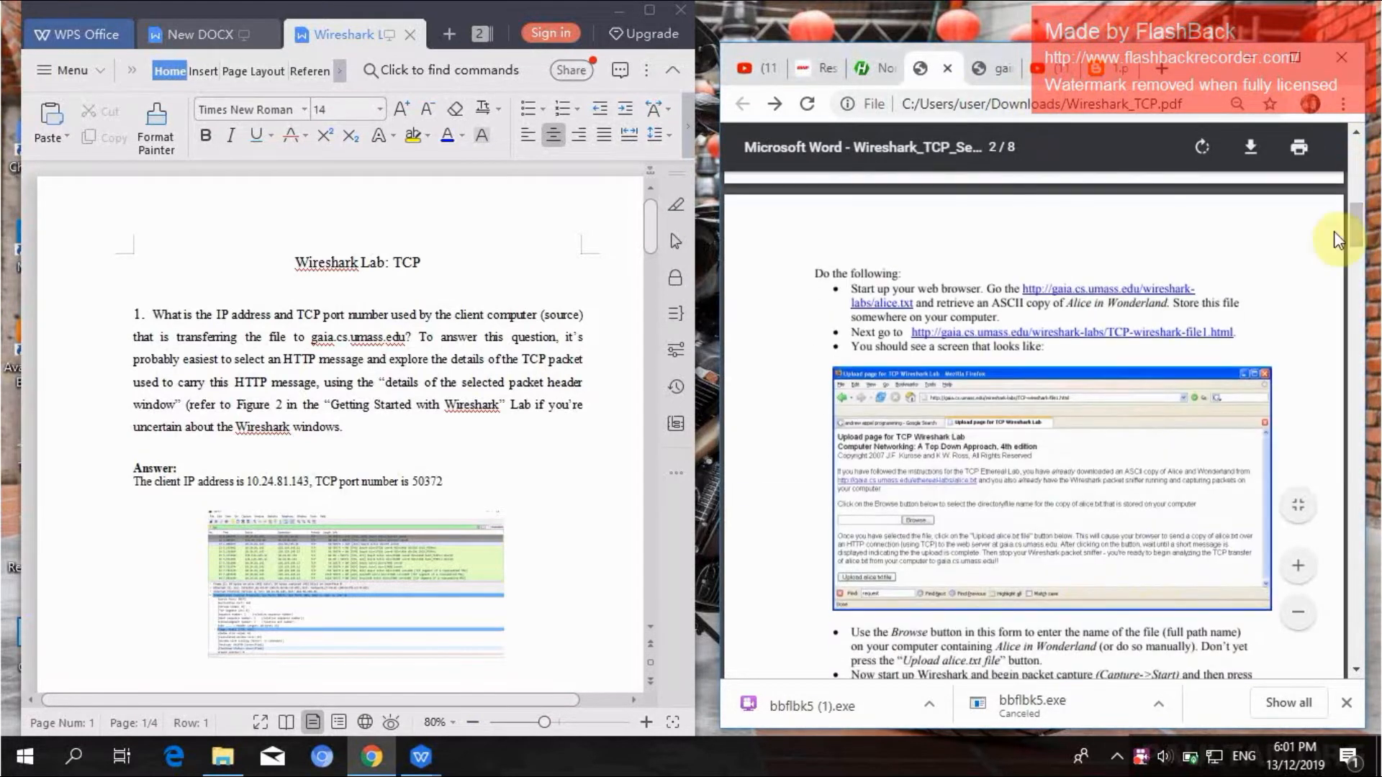
click(1157, 761)
right_click(1157, 760)
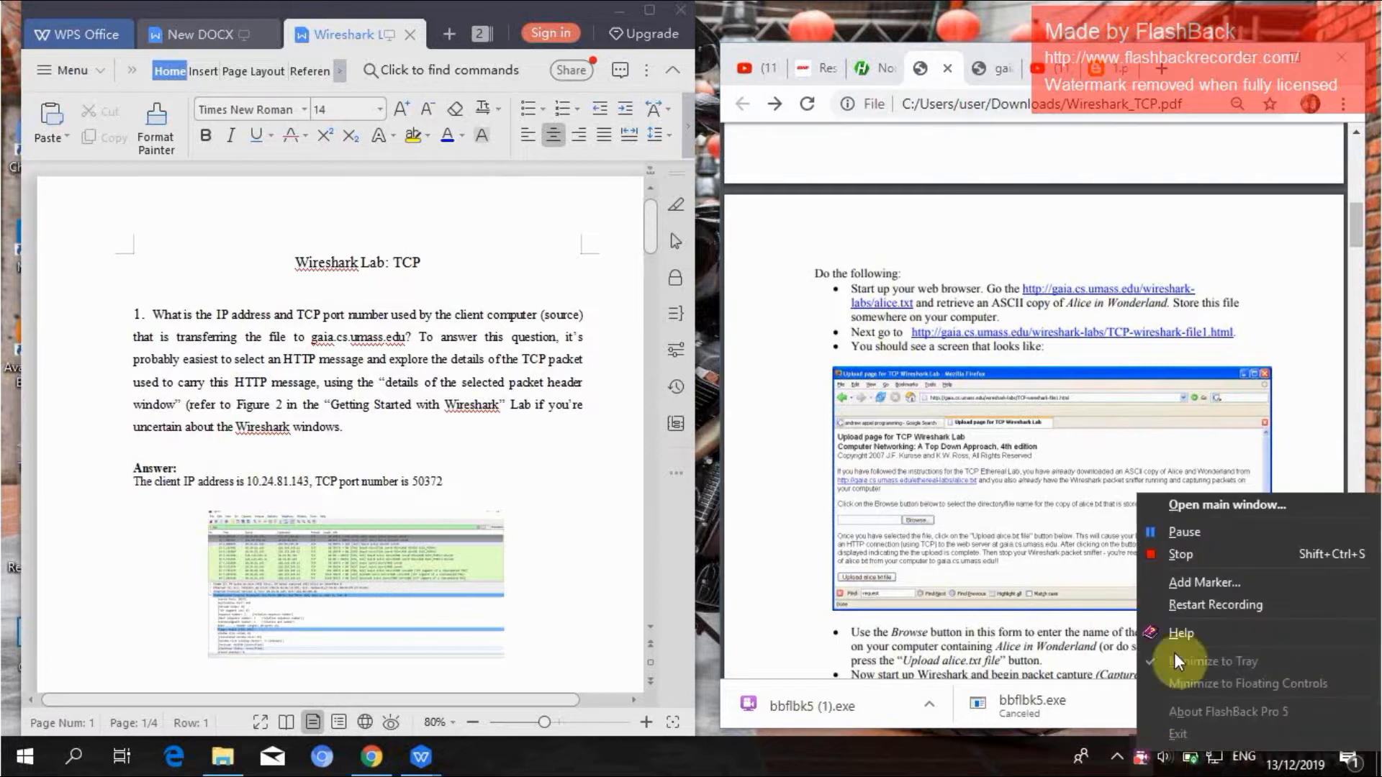
click(1178, 531)
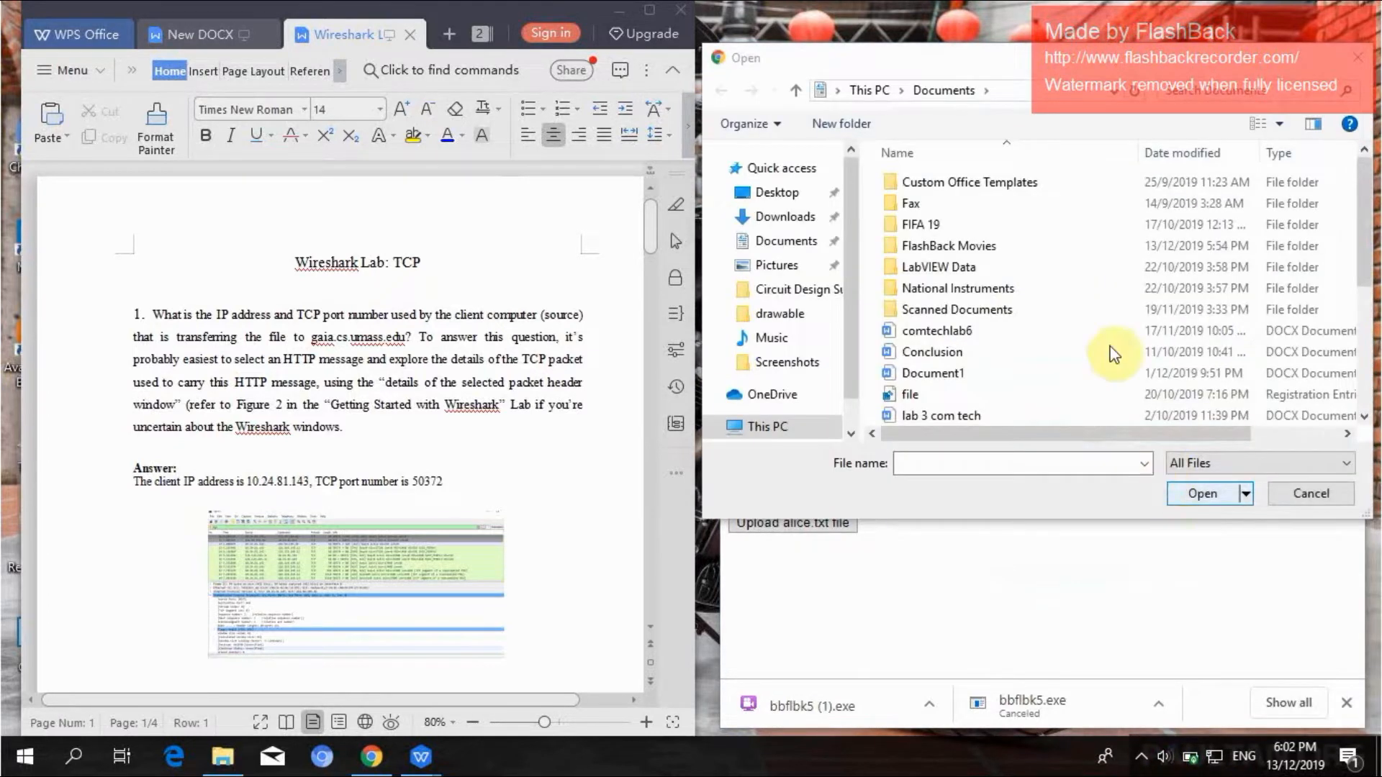
click(993, 456)
text(a)
text(r)
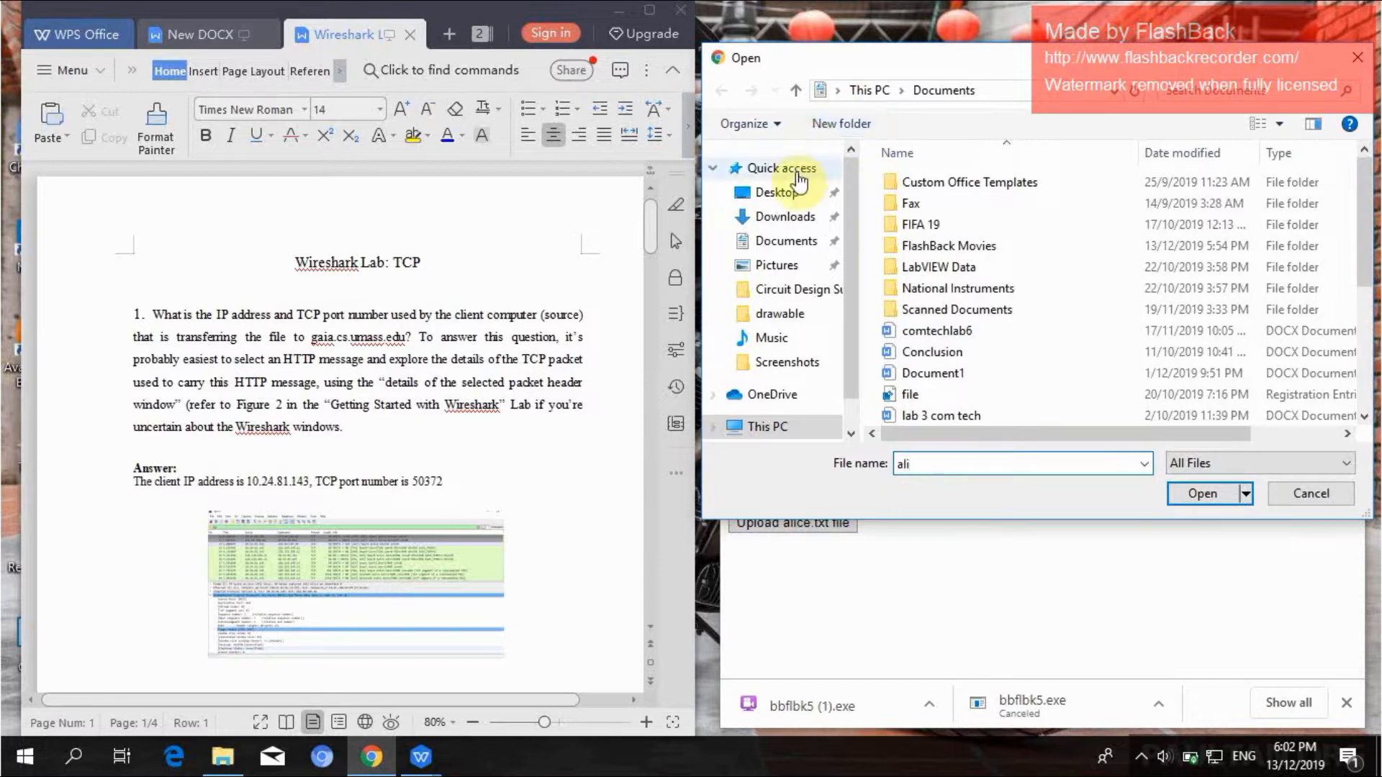
click(800, 243)
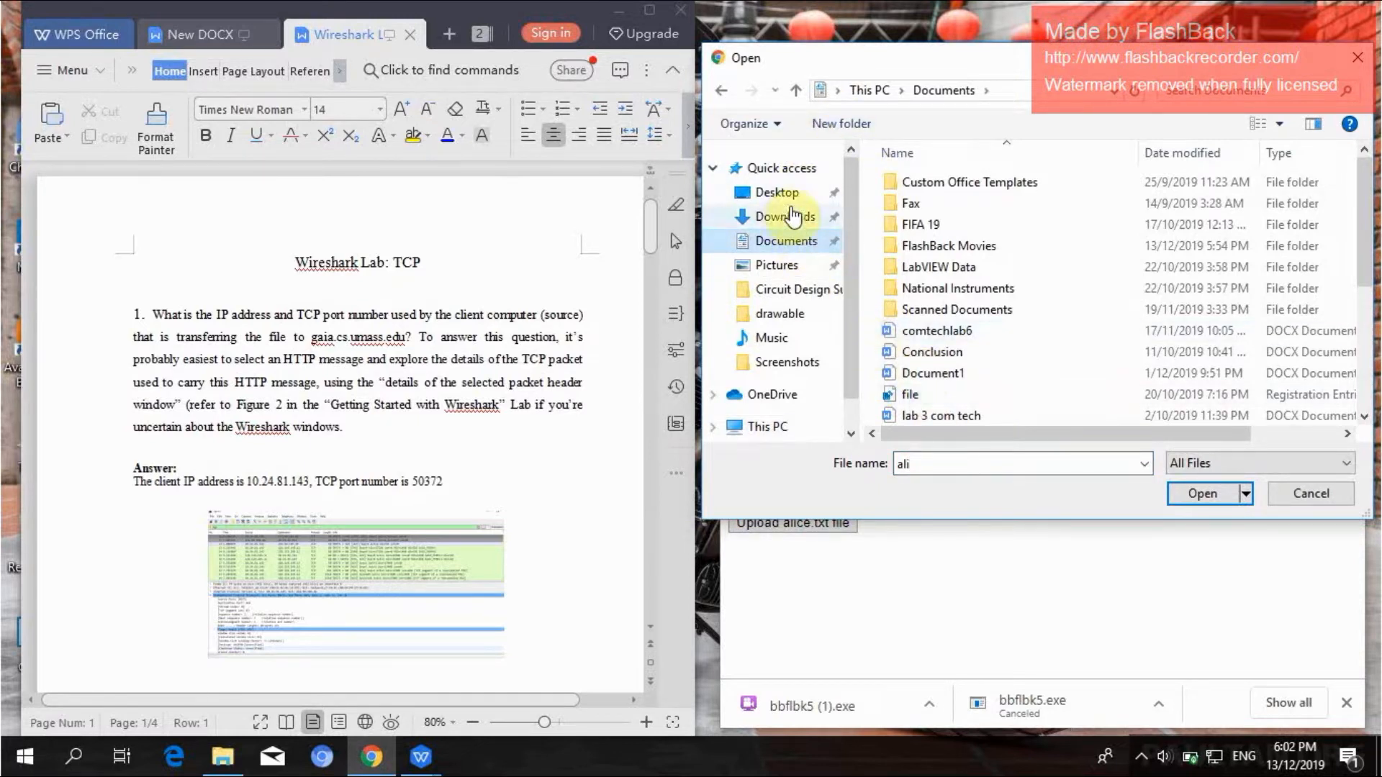
click(788, 164)
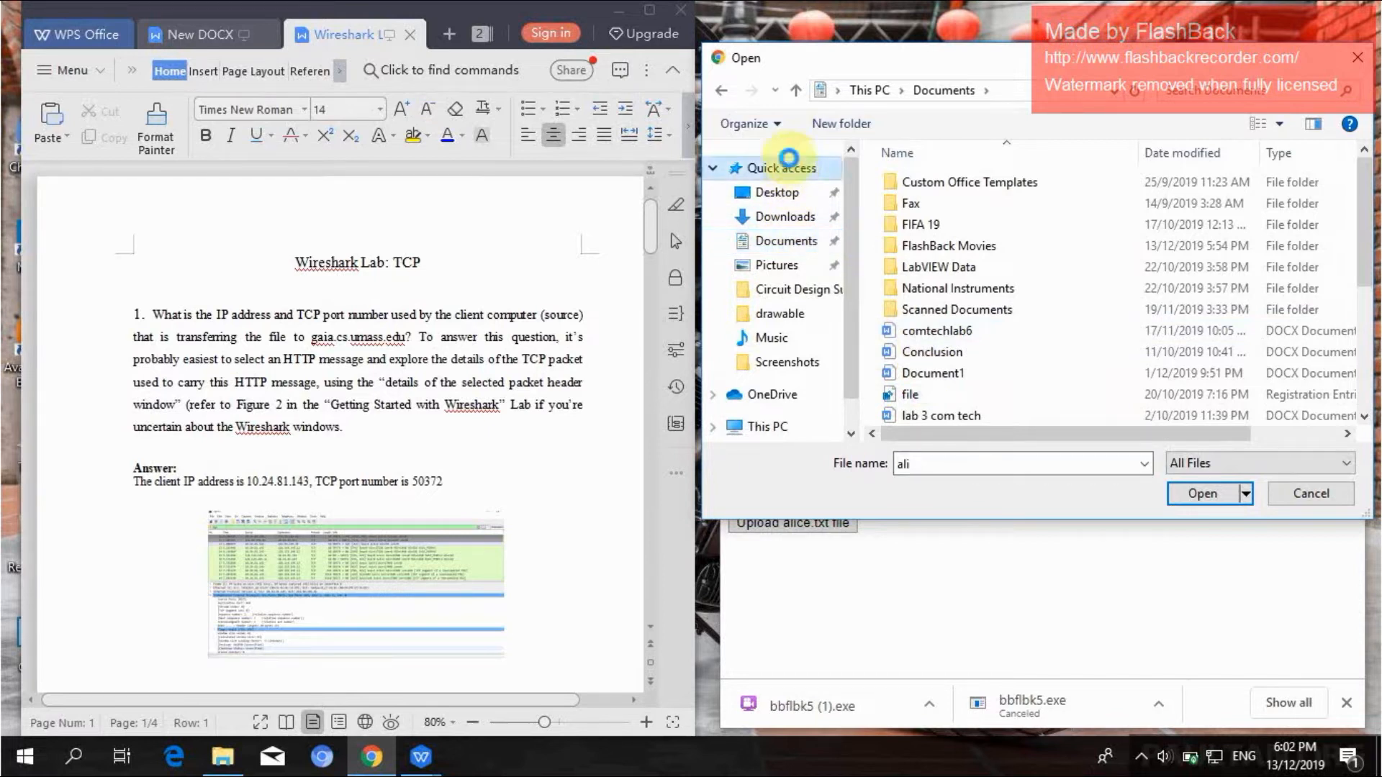
click(948, 461)
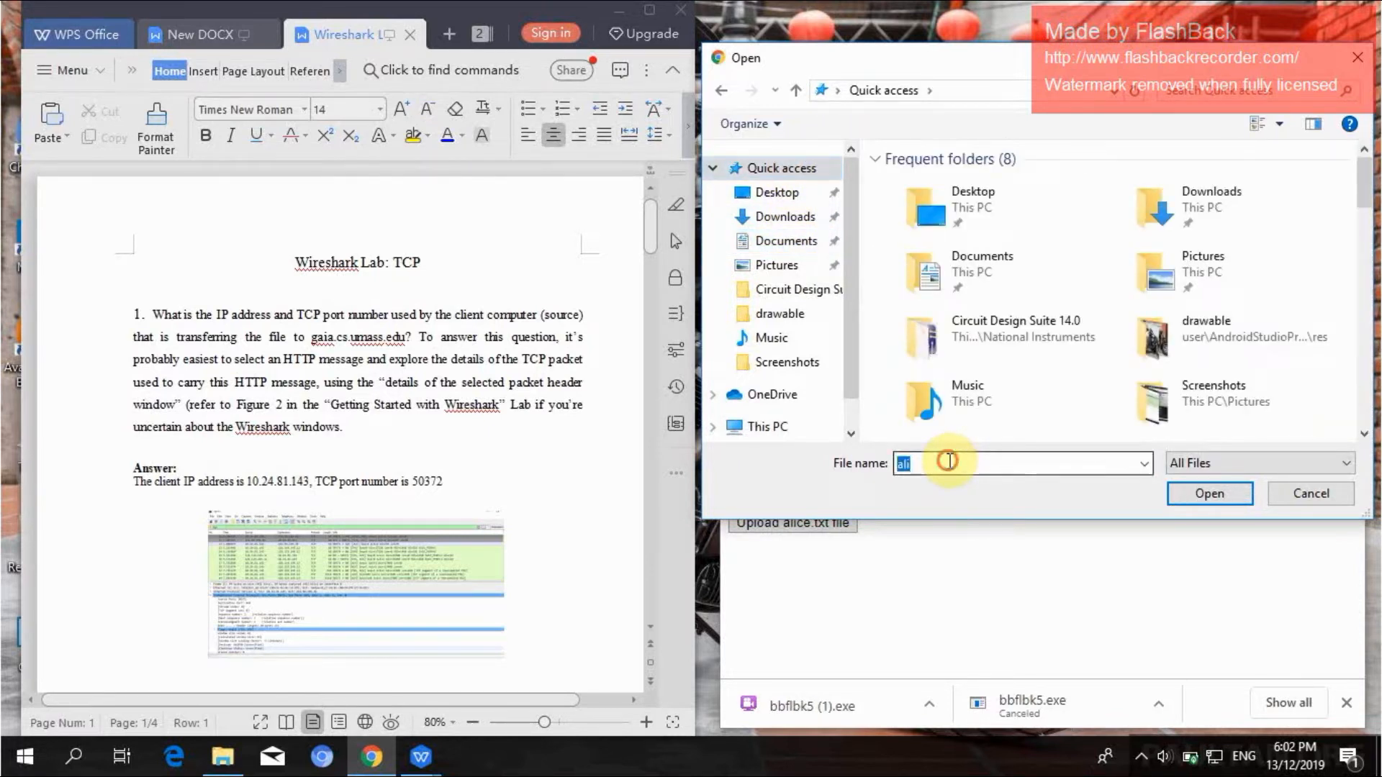
key(BackSpace)
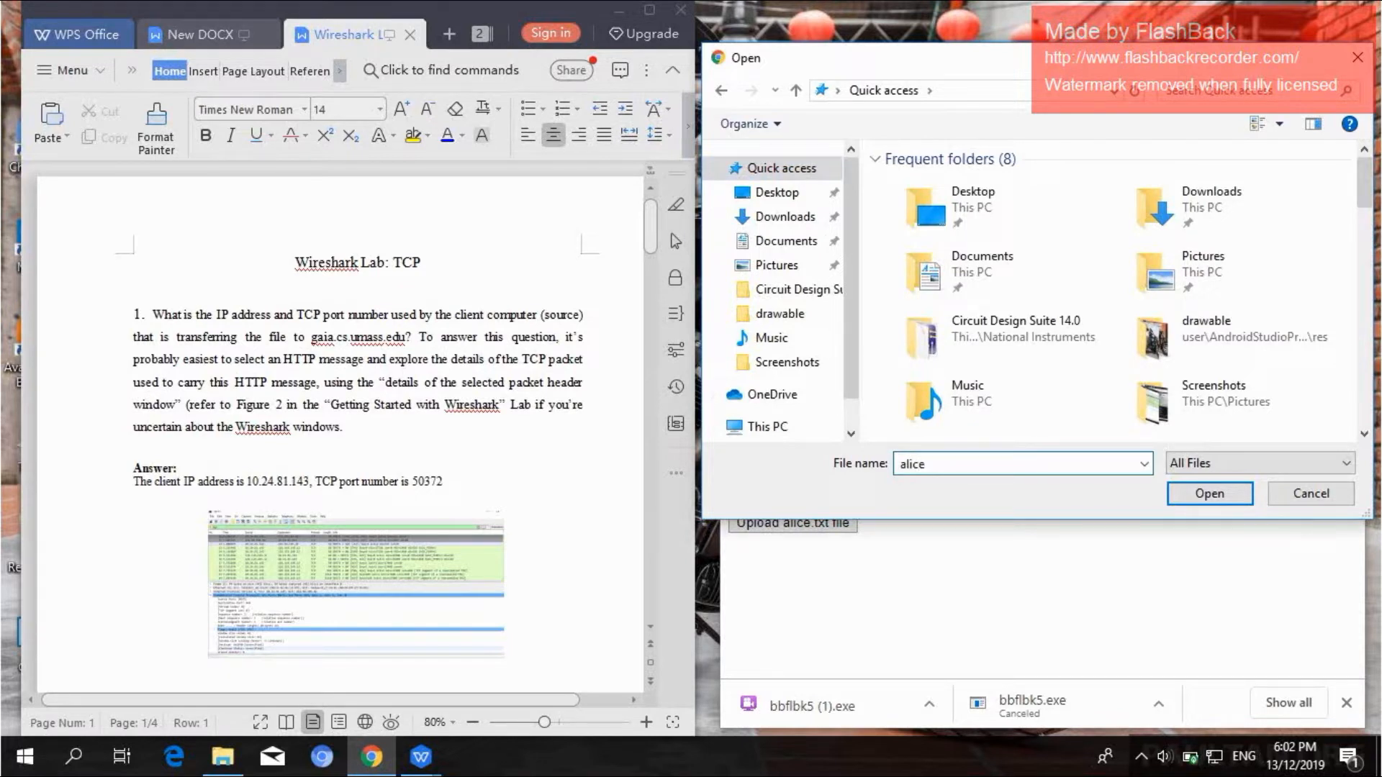
- Choose the alice text file from the Desktop folder and upload it through the TCP Wireshark Lab page
click(1144, 463)
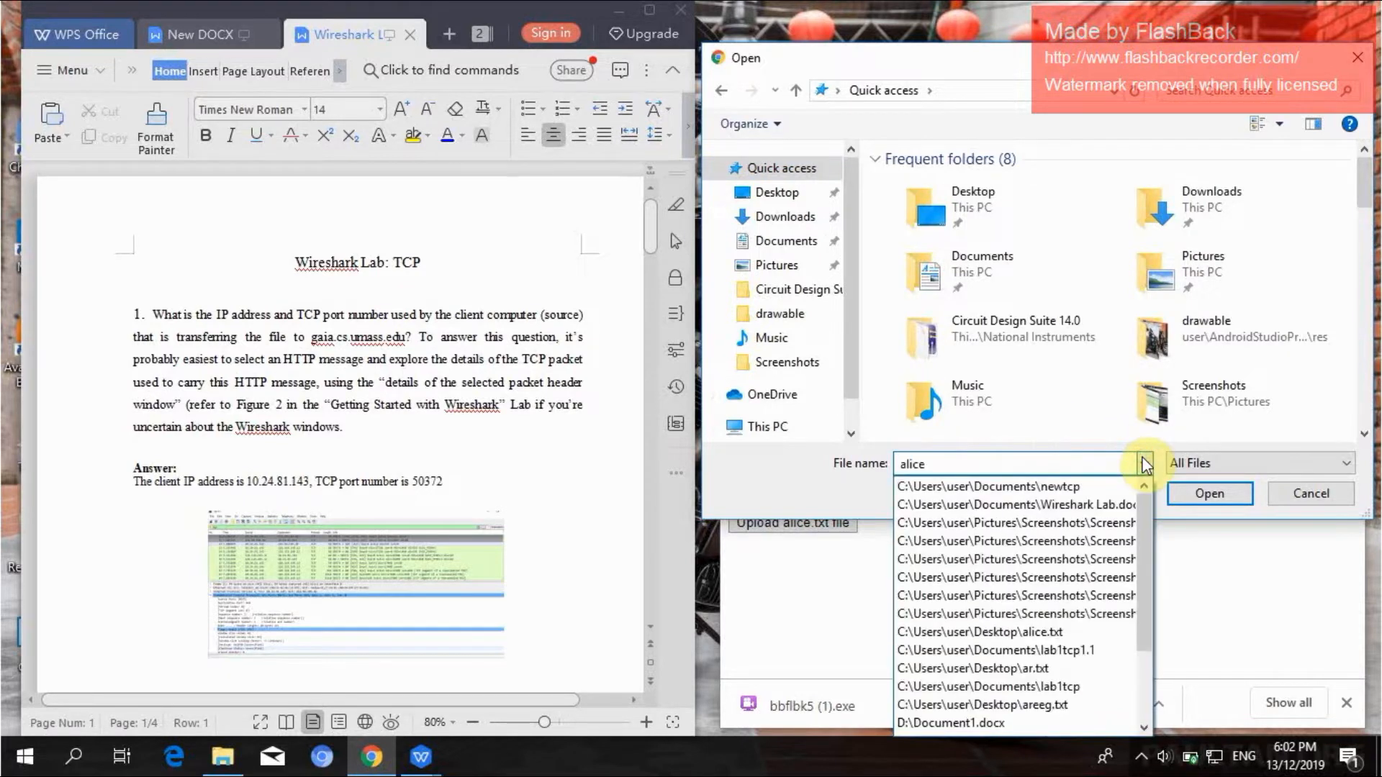
click(1094, 711)
click(1195, 491)
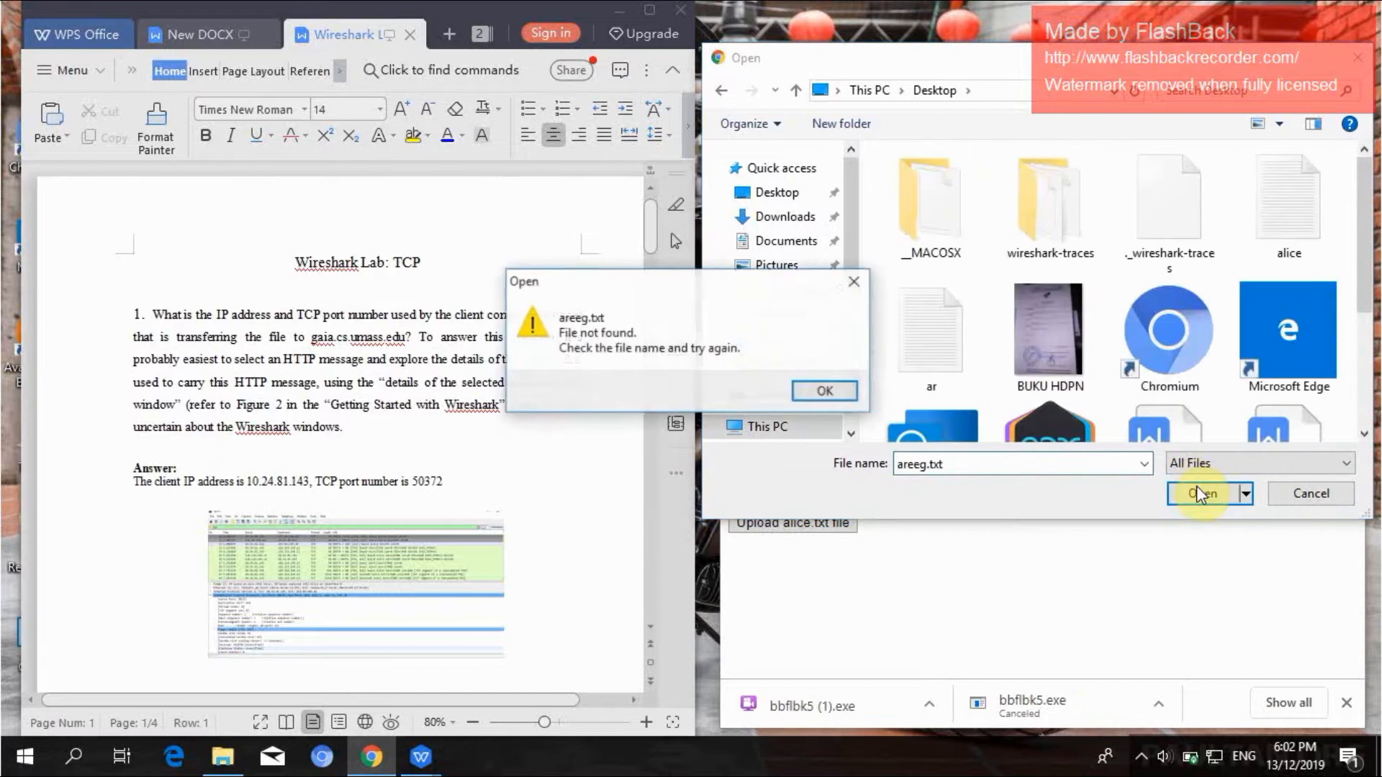
click(852, 282)
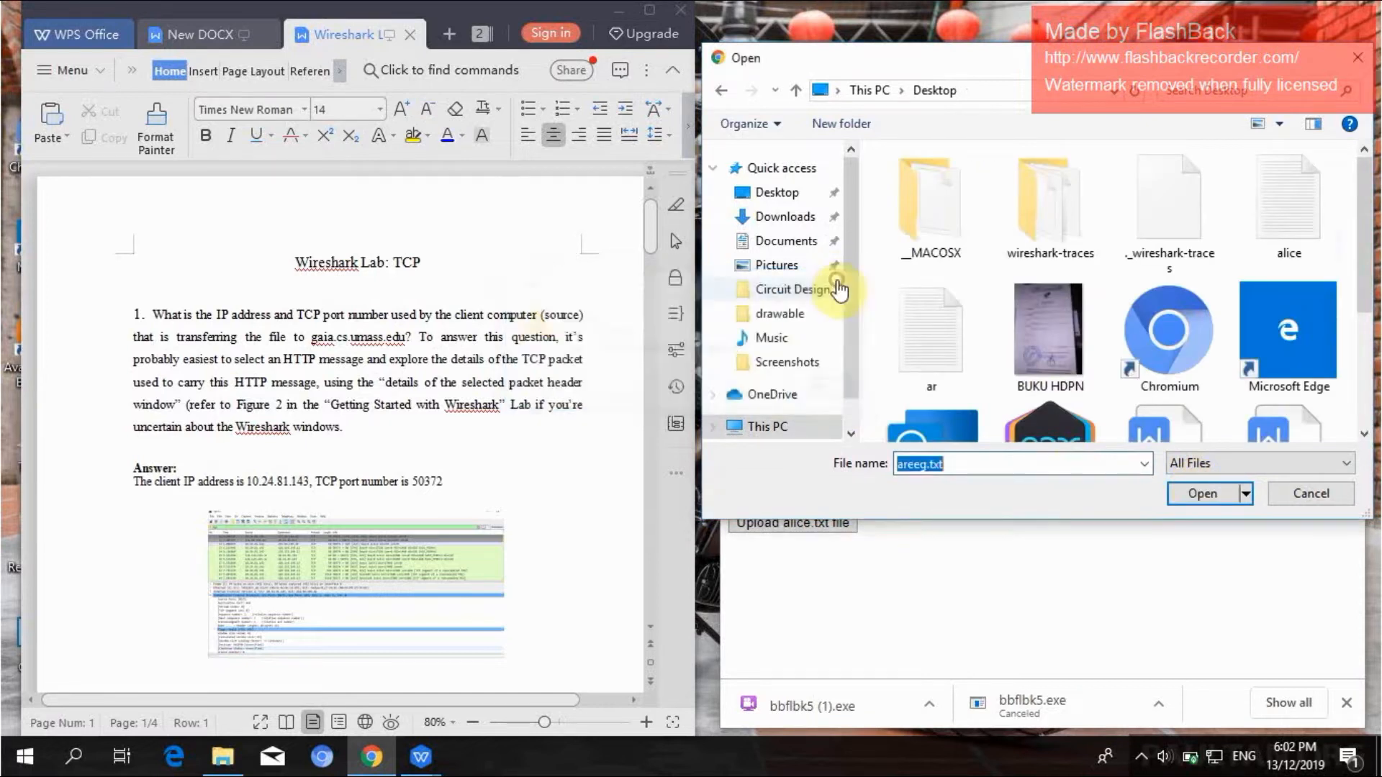
double_click(1297, 191)
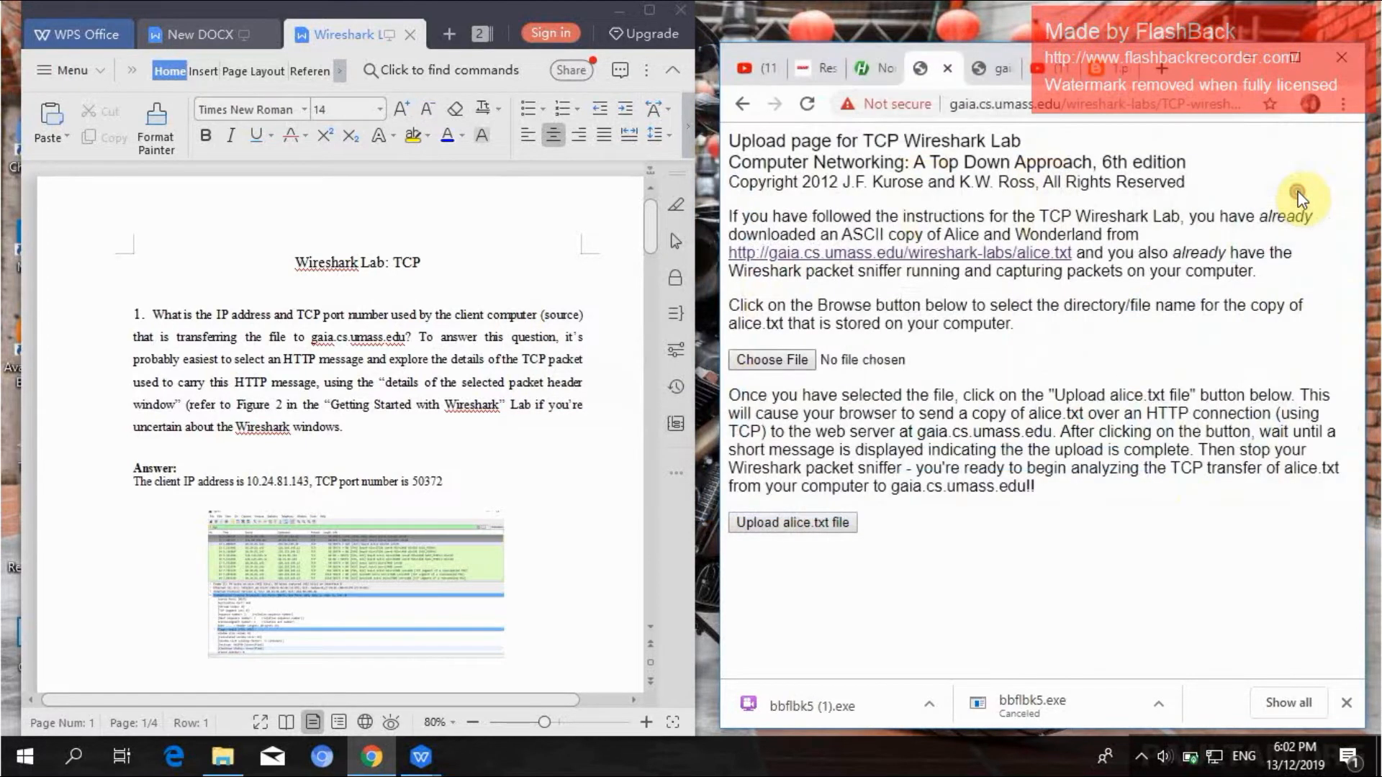
click(801, 522)
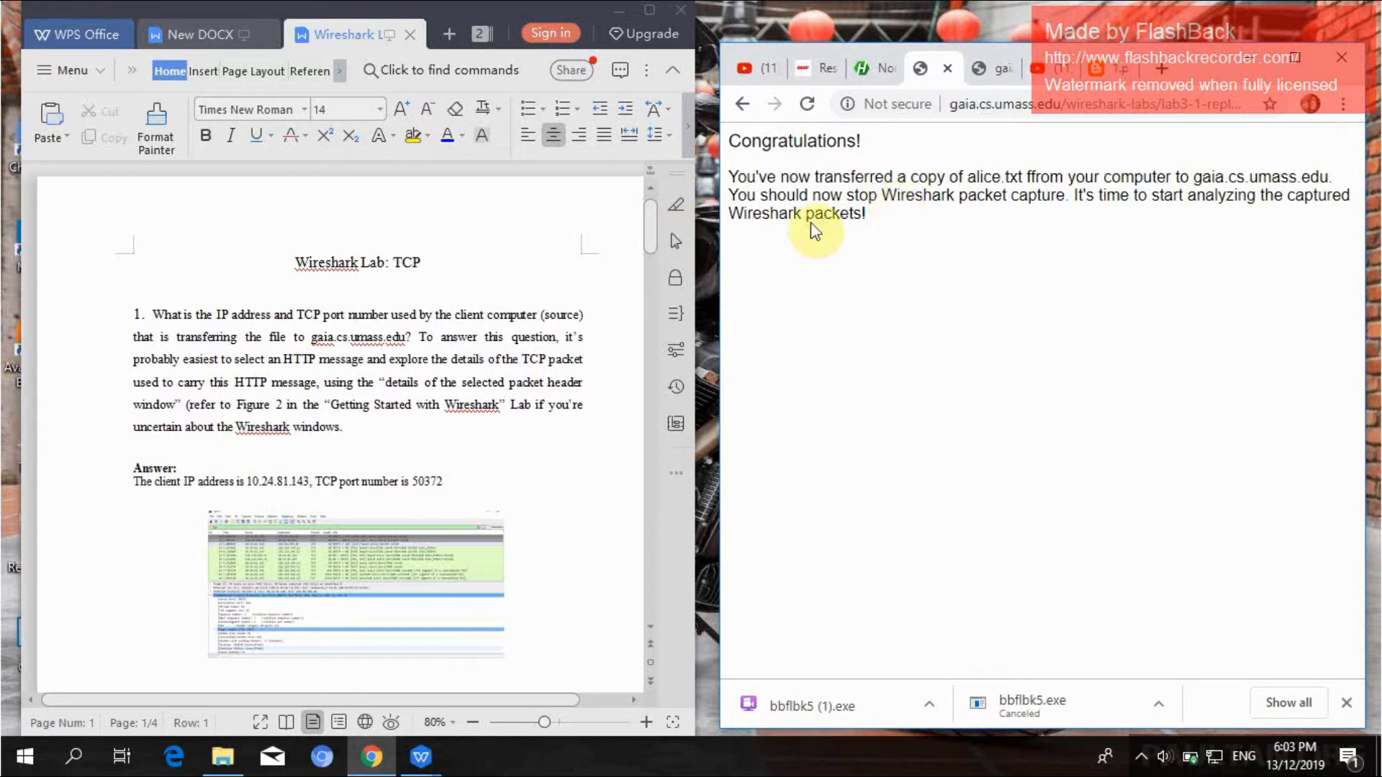
click(748, 95)
click(750, 101)
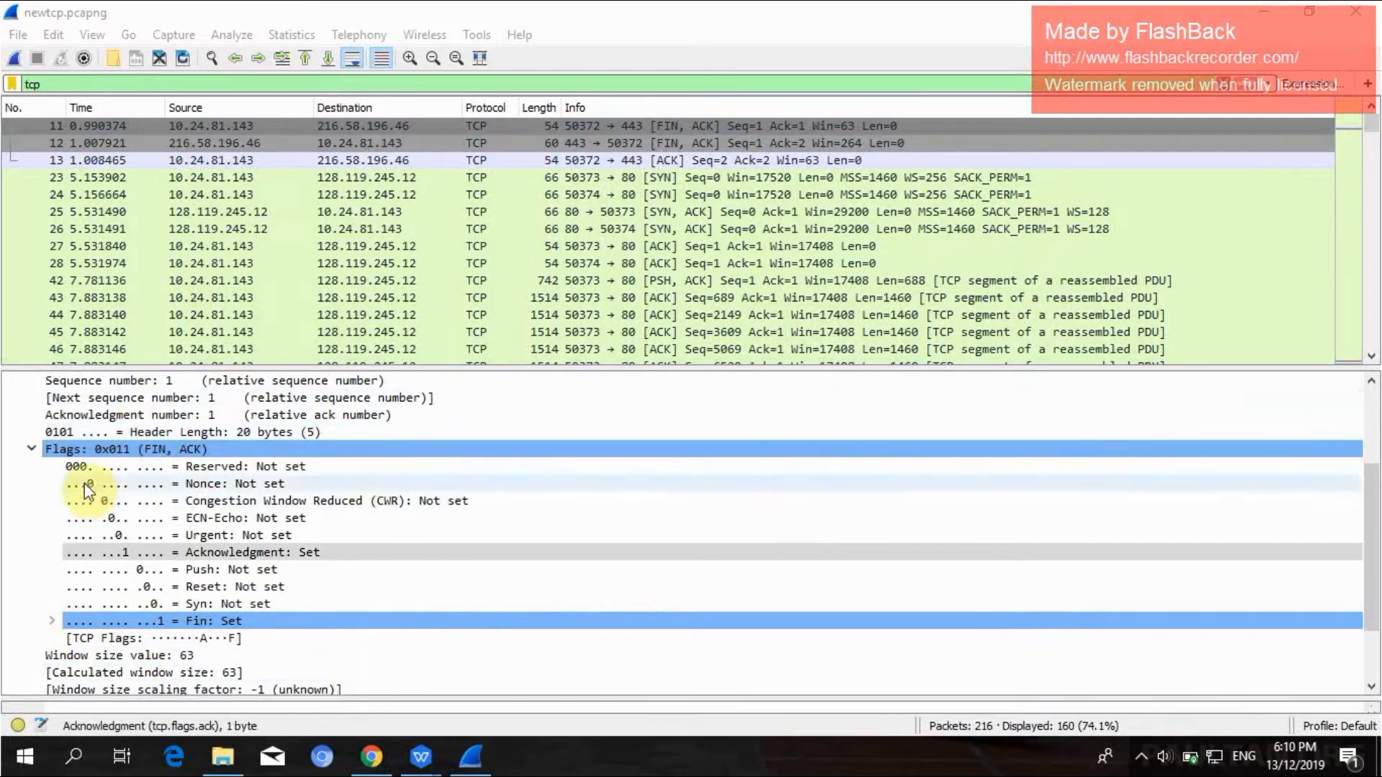
click(1147, 771)
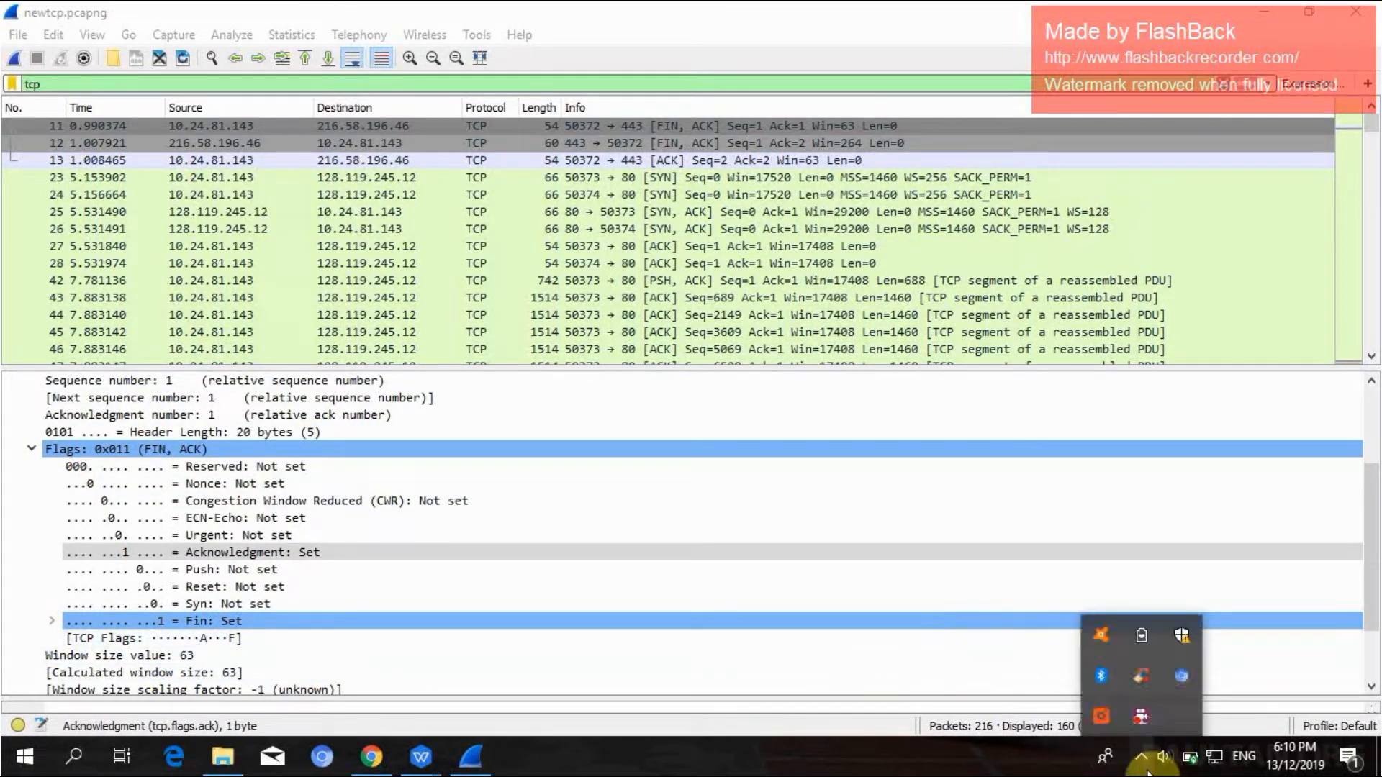
right_click(1135, 717)
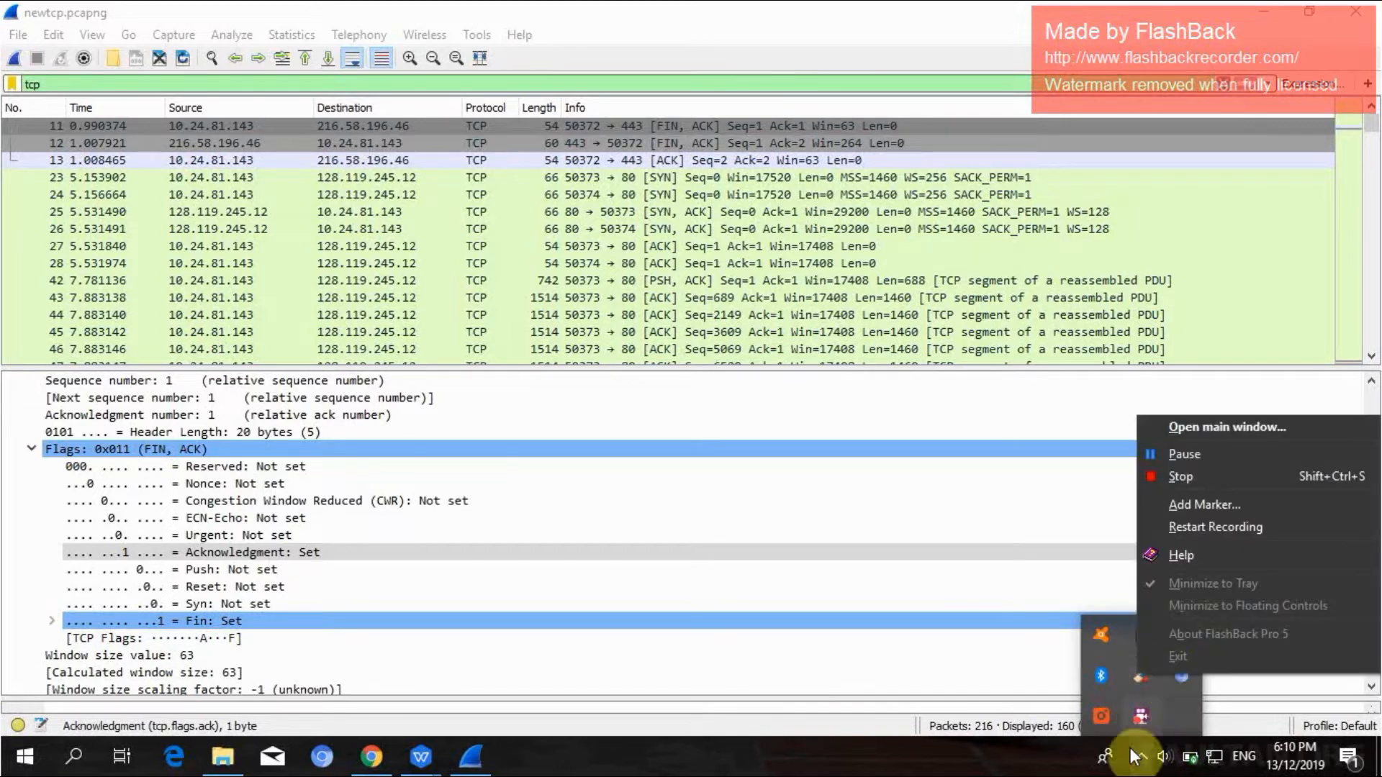
click(1182, 455)
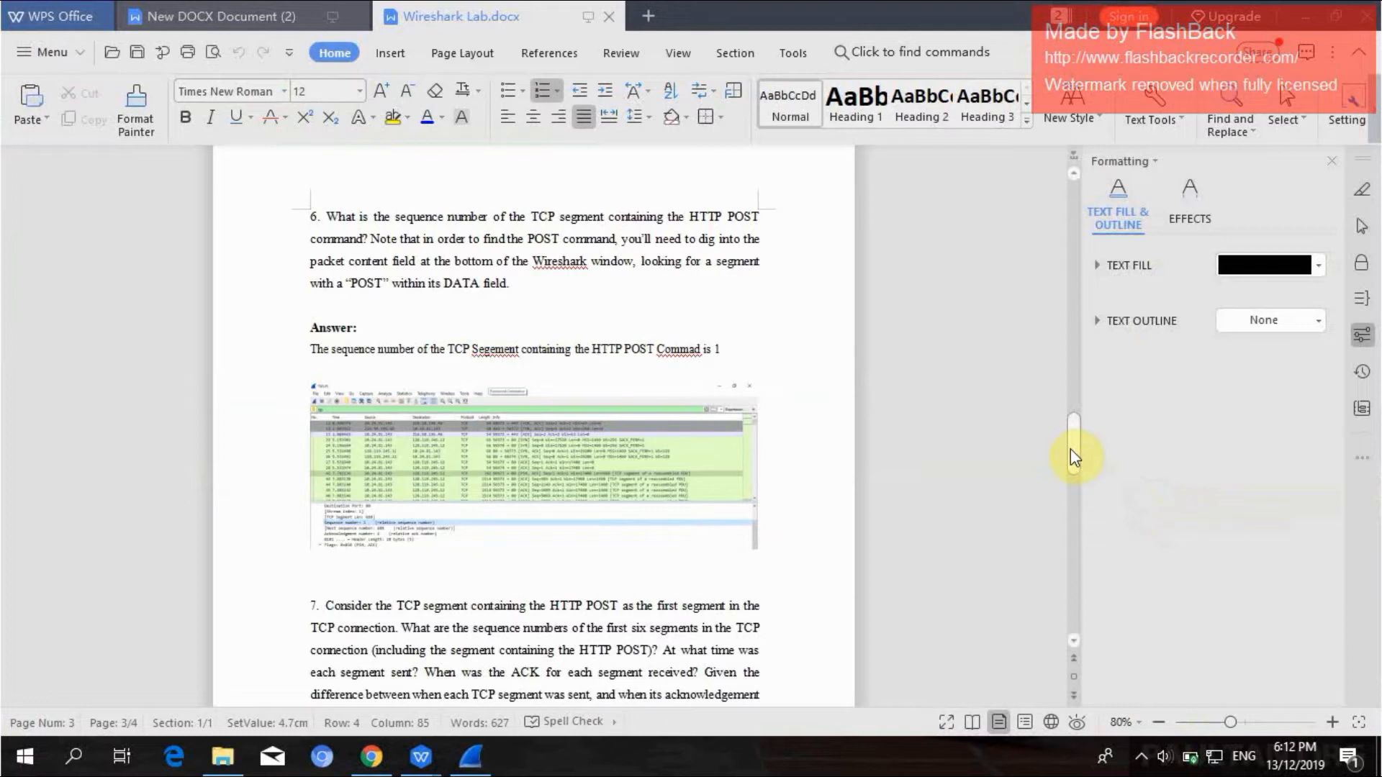
- Review the answers in Wireshark Lab.docx from question 6 through the estimated RTT calculations and the segment table
drag(1070, 450, 1095, 562)
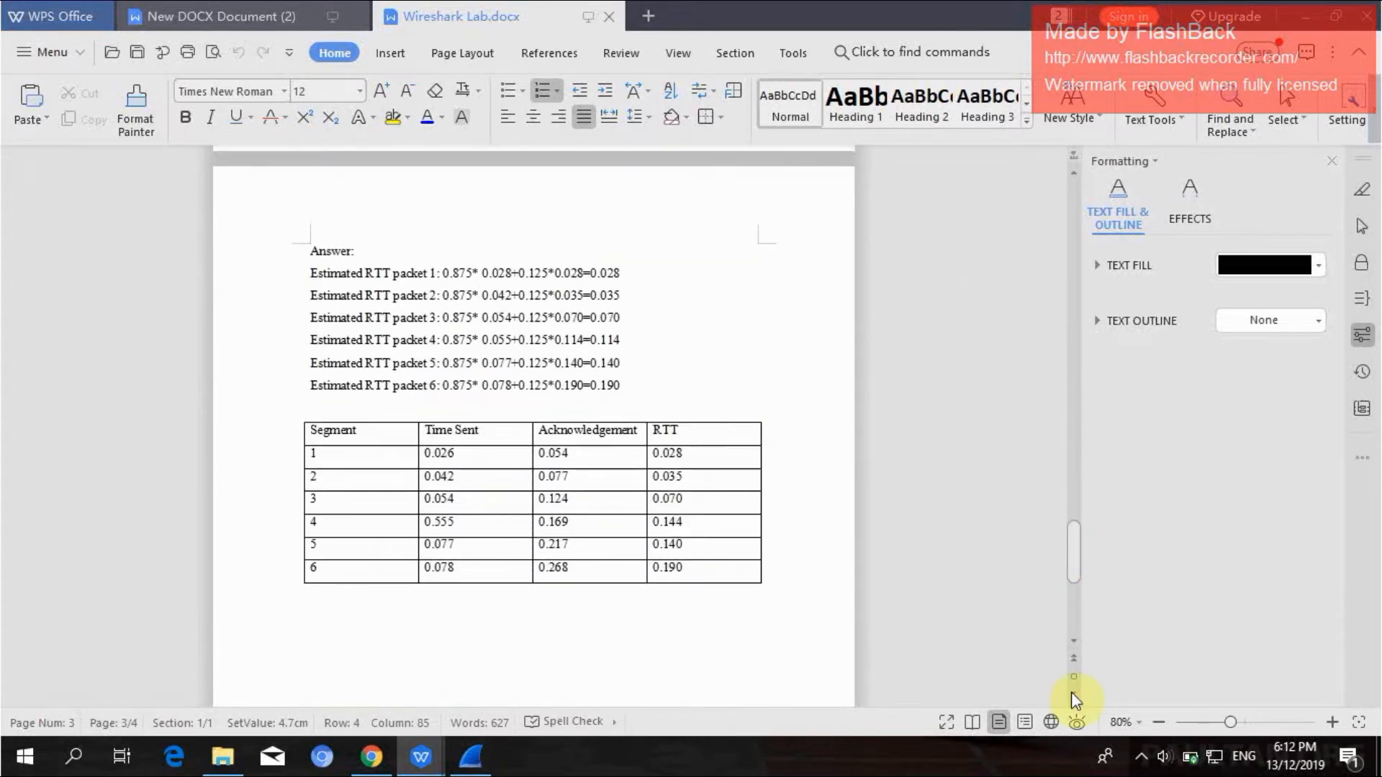
click(1142, 755)
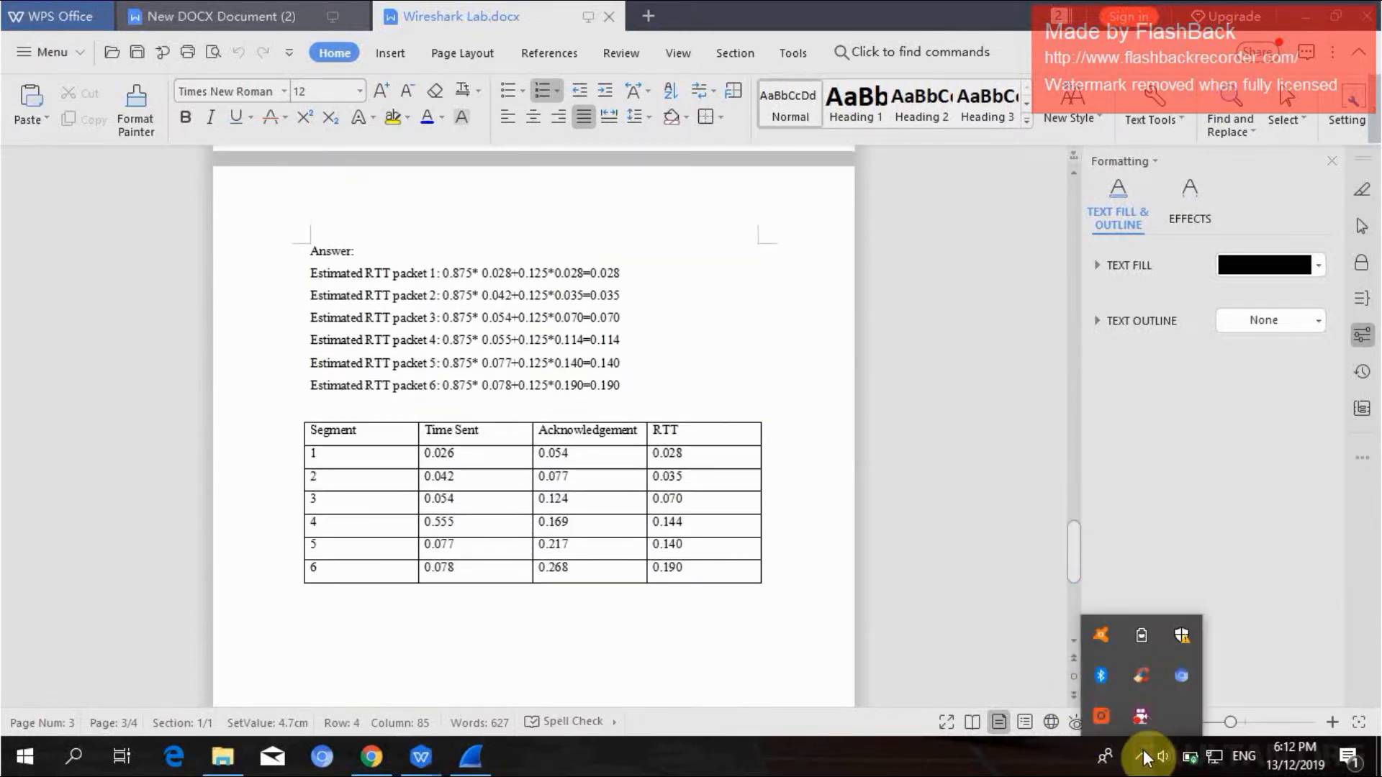
right_click(1139, 713)
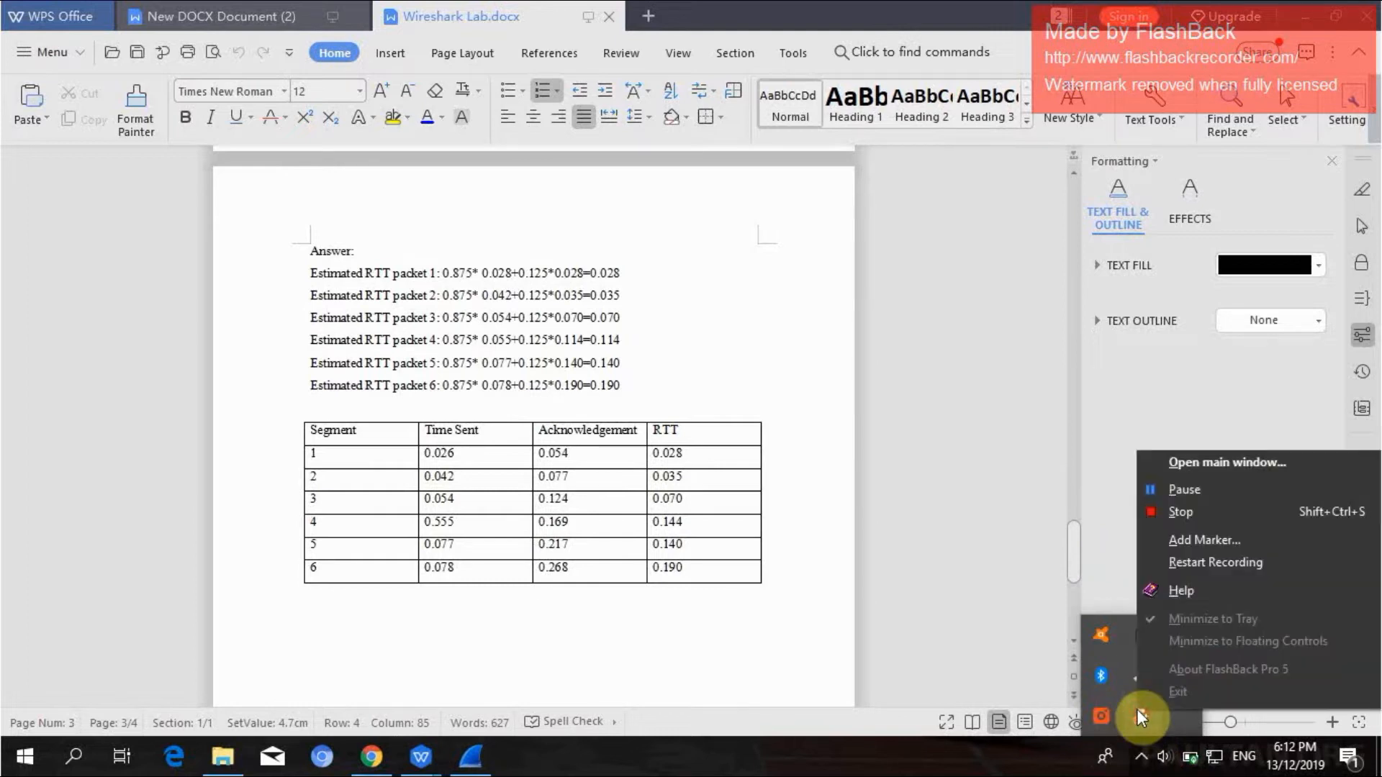
click(1189, 504)
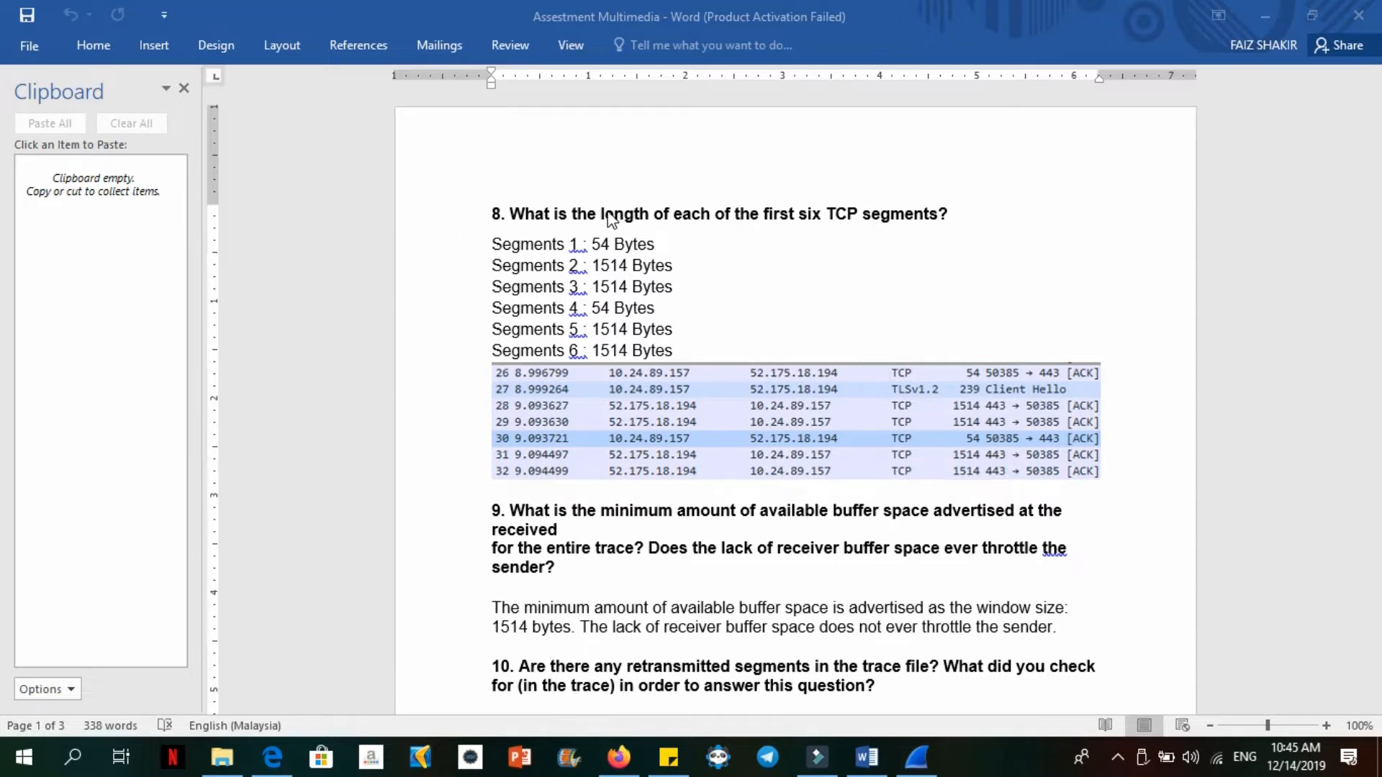
- Switch to the wifi shark.pcapng capture in Wireshark and inspect TCP packets 26, 28, 29 and 30 for question 8
click(914, 765)
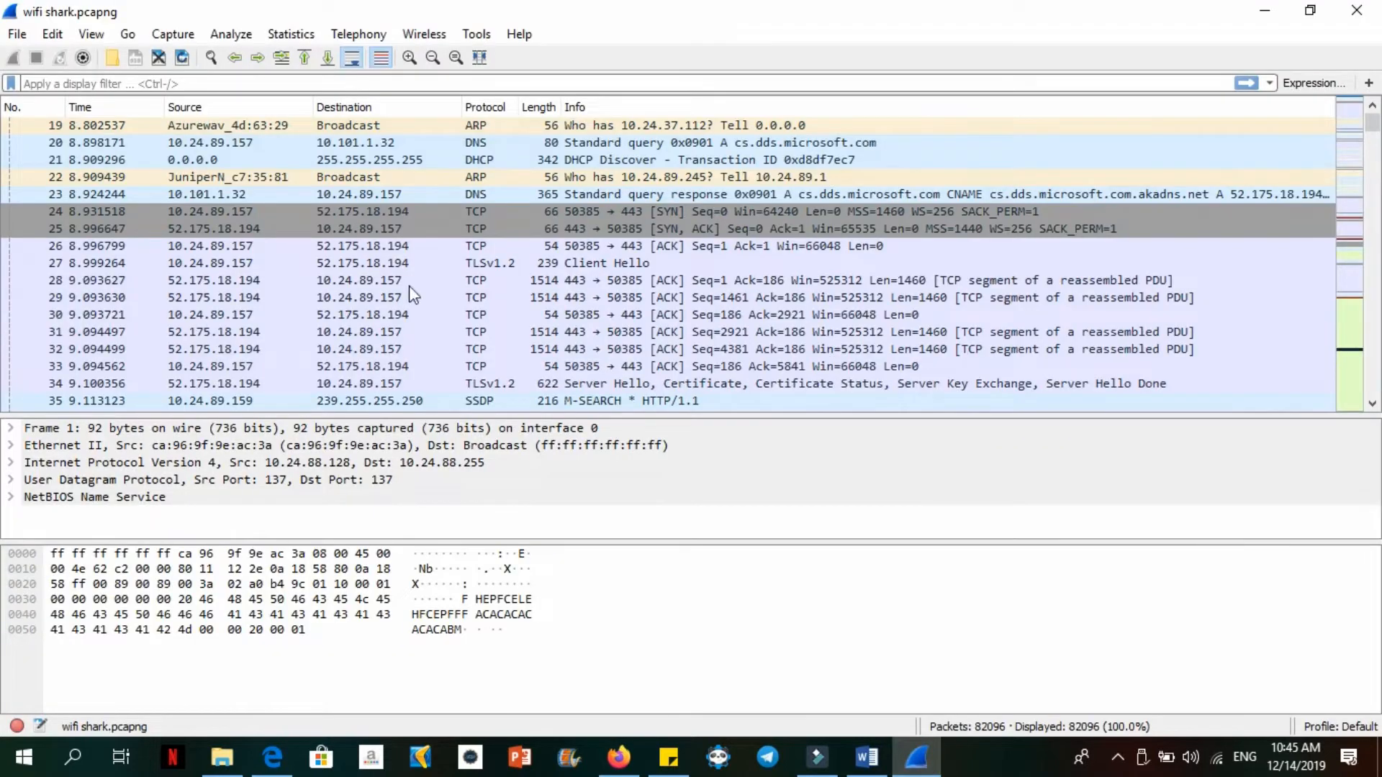
click(481, 247)
click(489, 280)
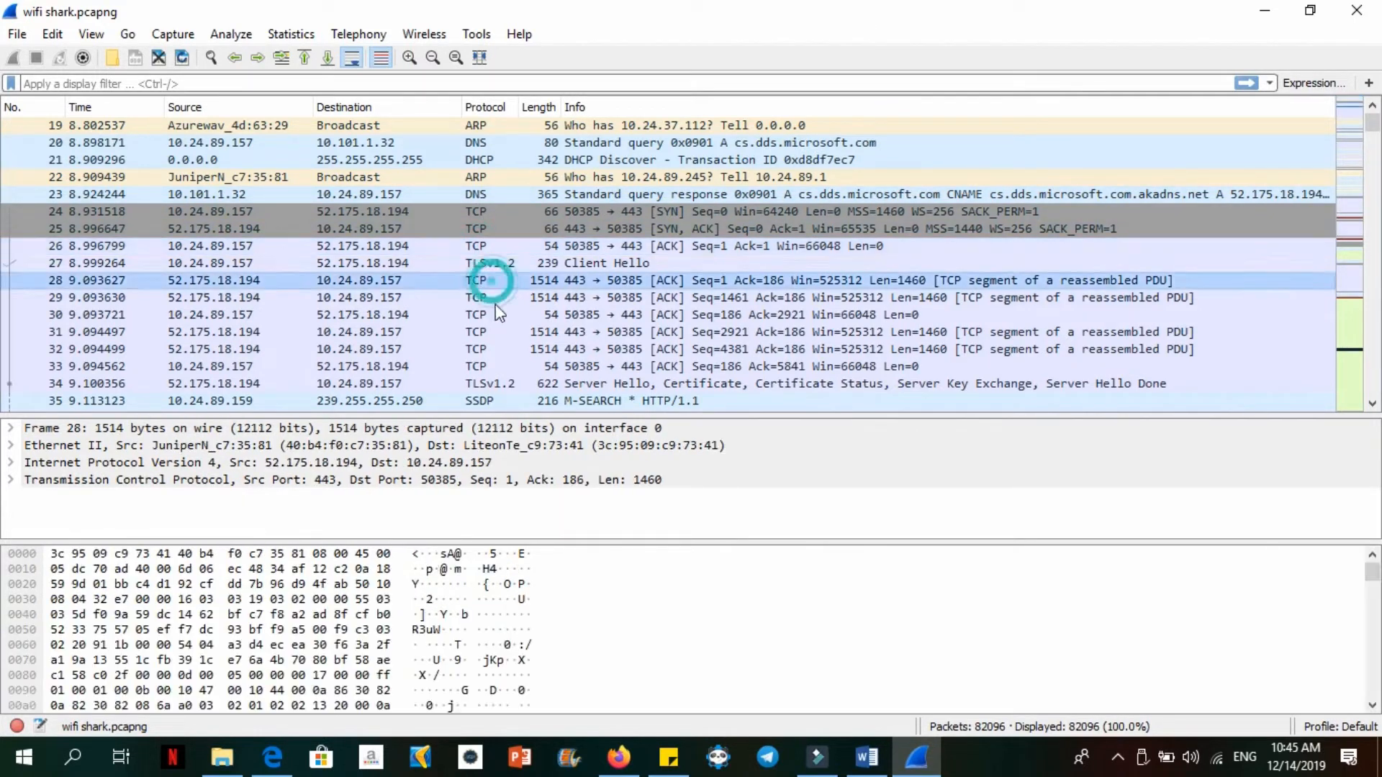
click(495, 299)
click(499, 311)
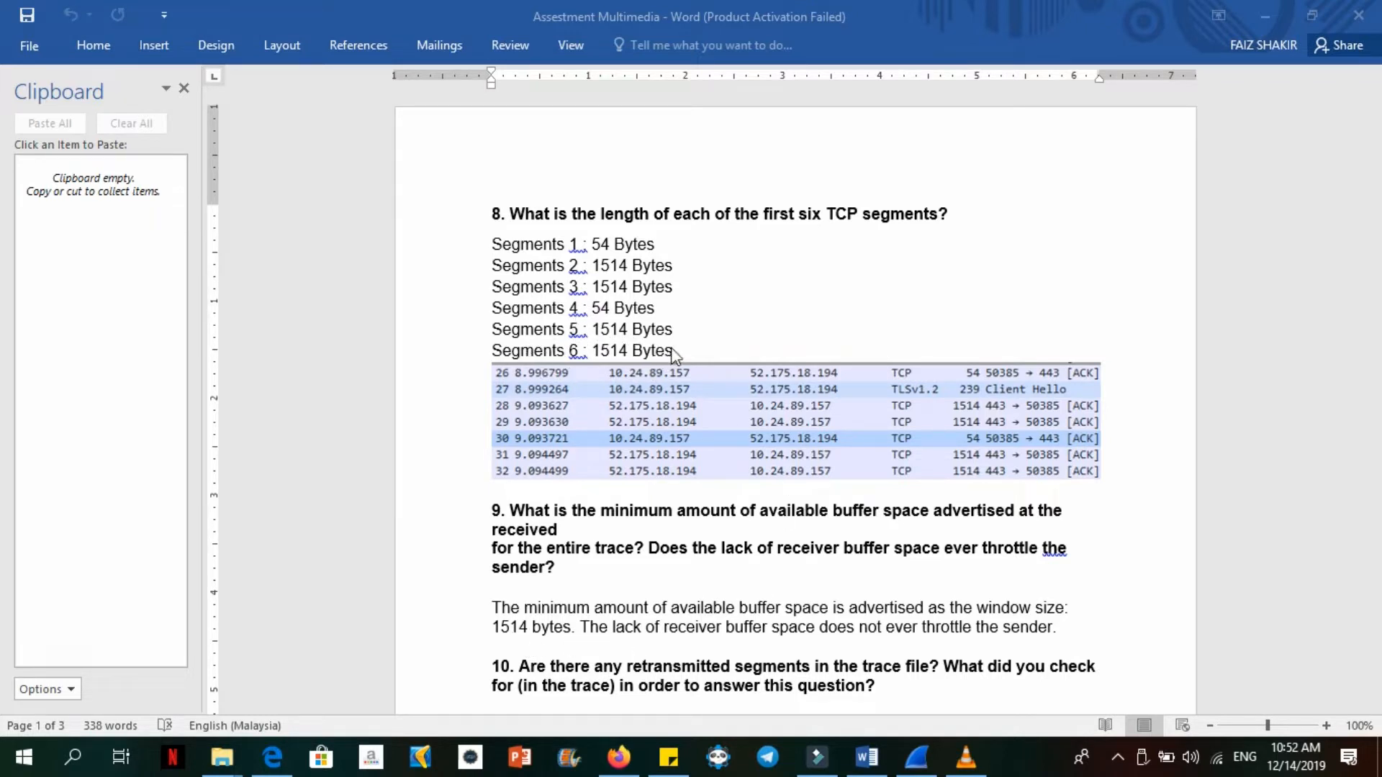
- In the wifi shark.pcapng capture in Wireshark, compare TCP packets 29, 31 and 32, and return to the Word answer document
click(918, 763)
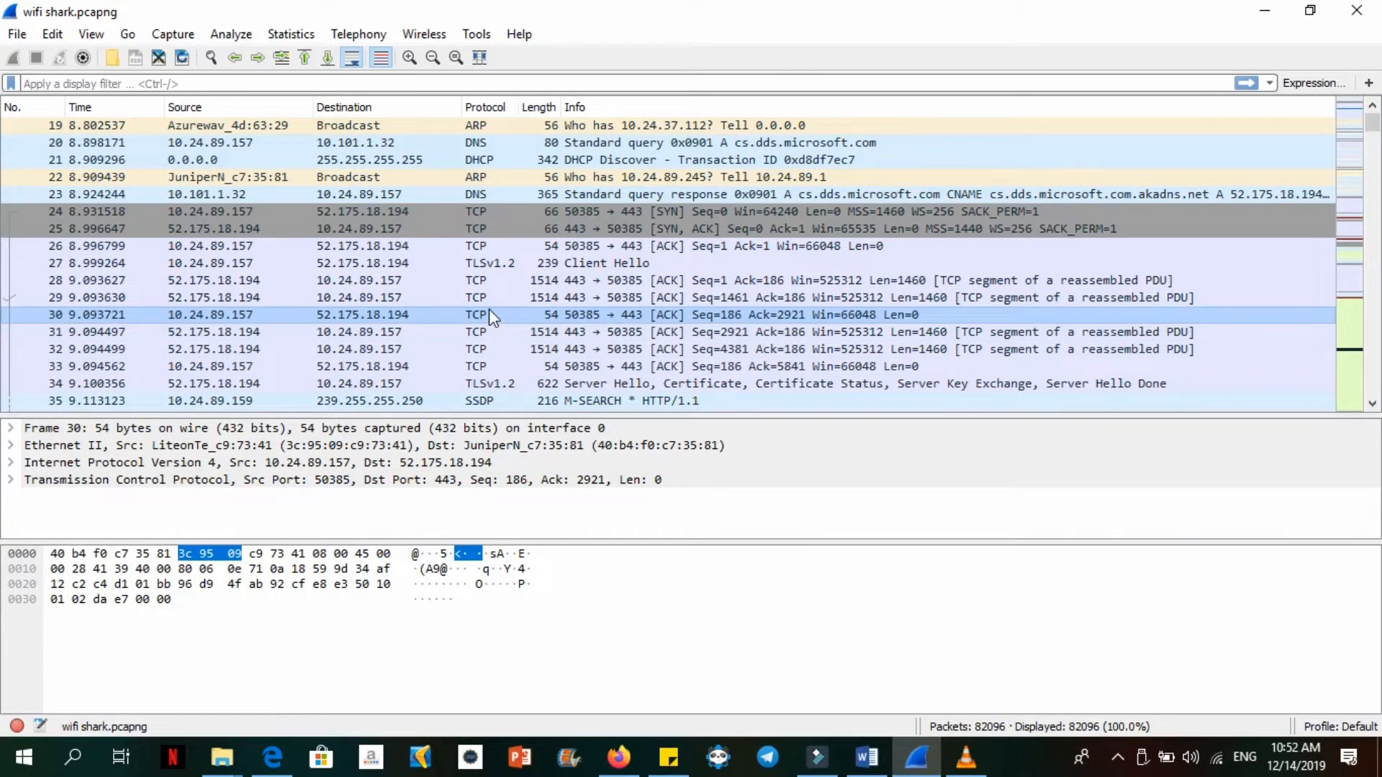
click(471, 300)
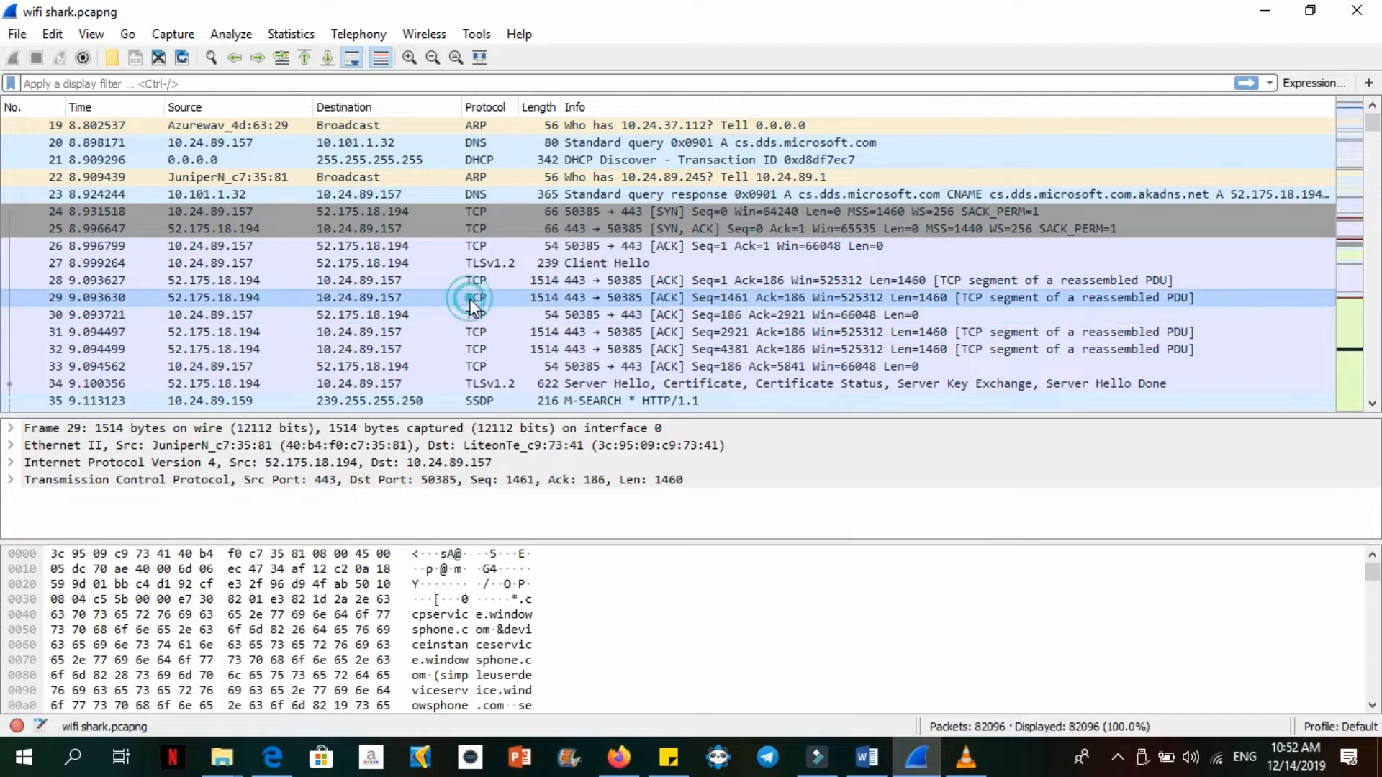
click(476, 330)
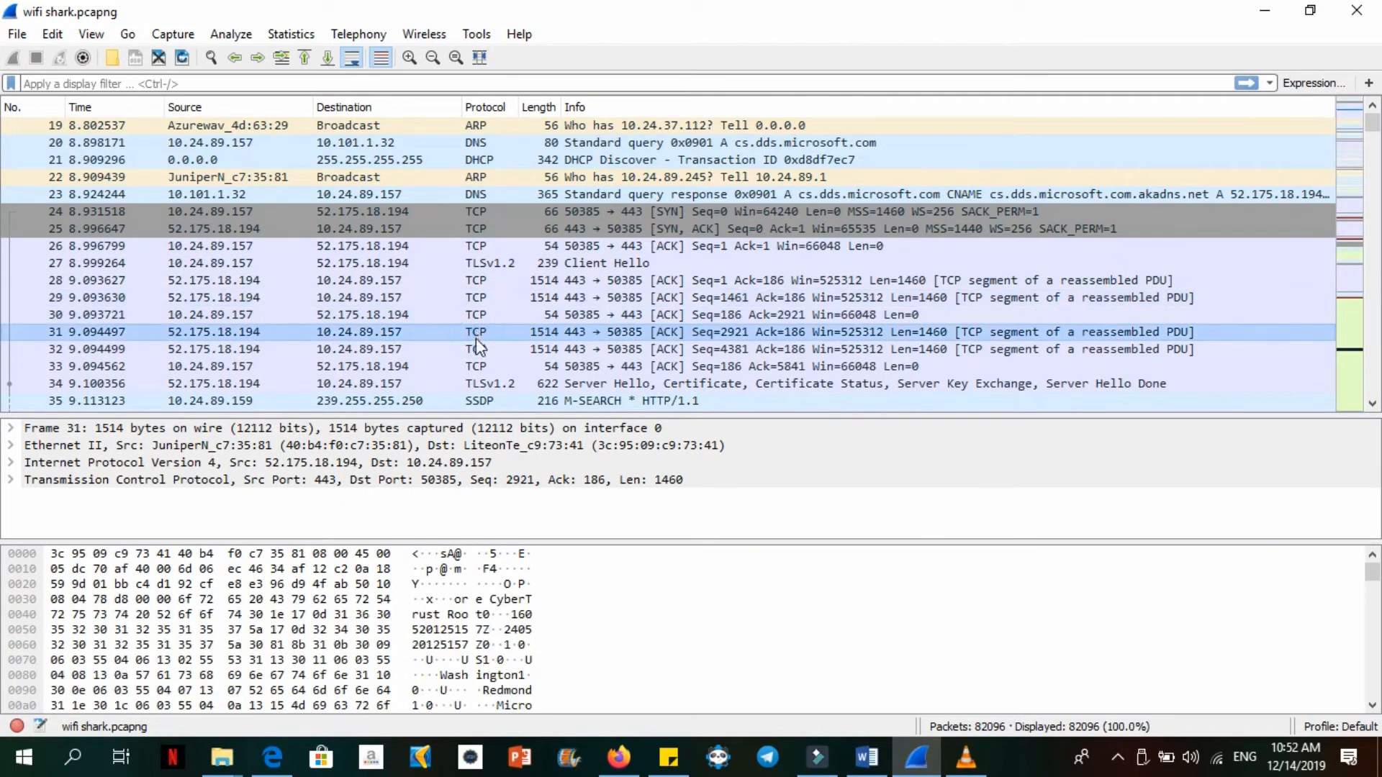
click(476, 349)
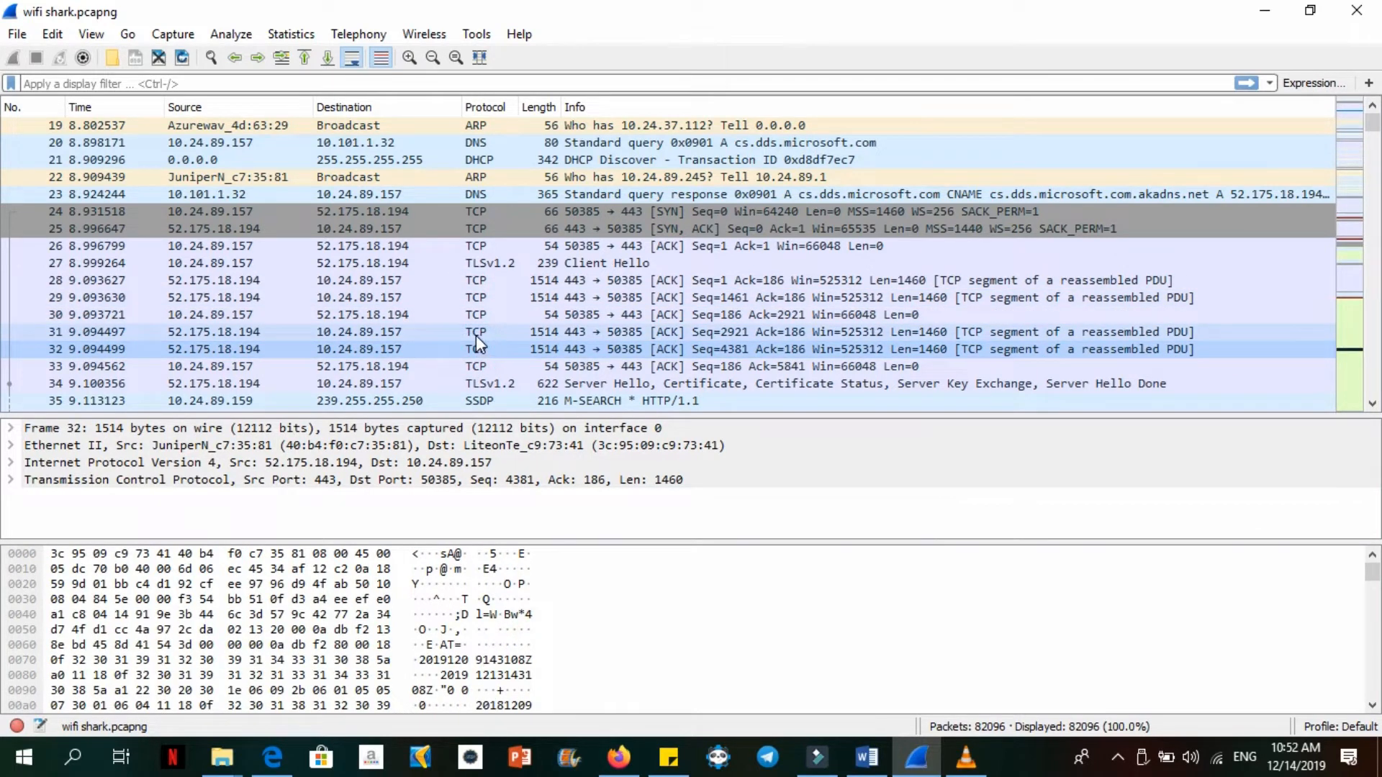
click(476, 335)
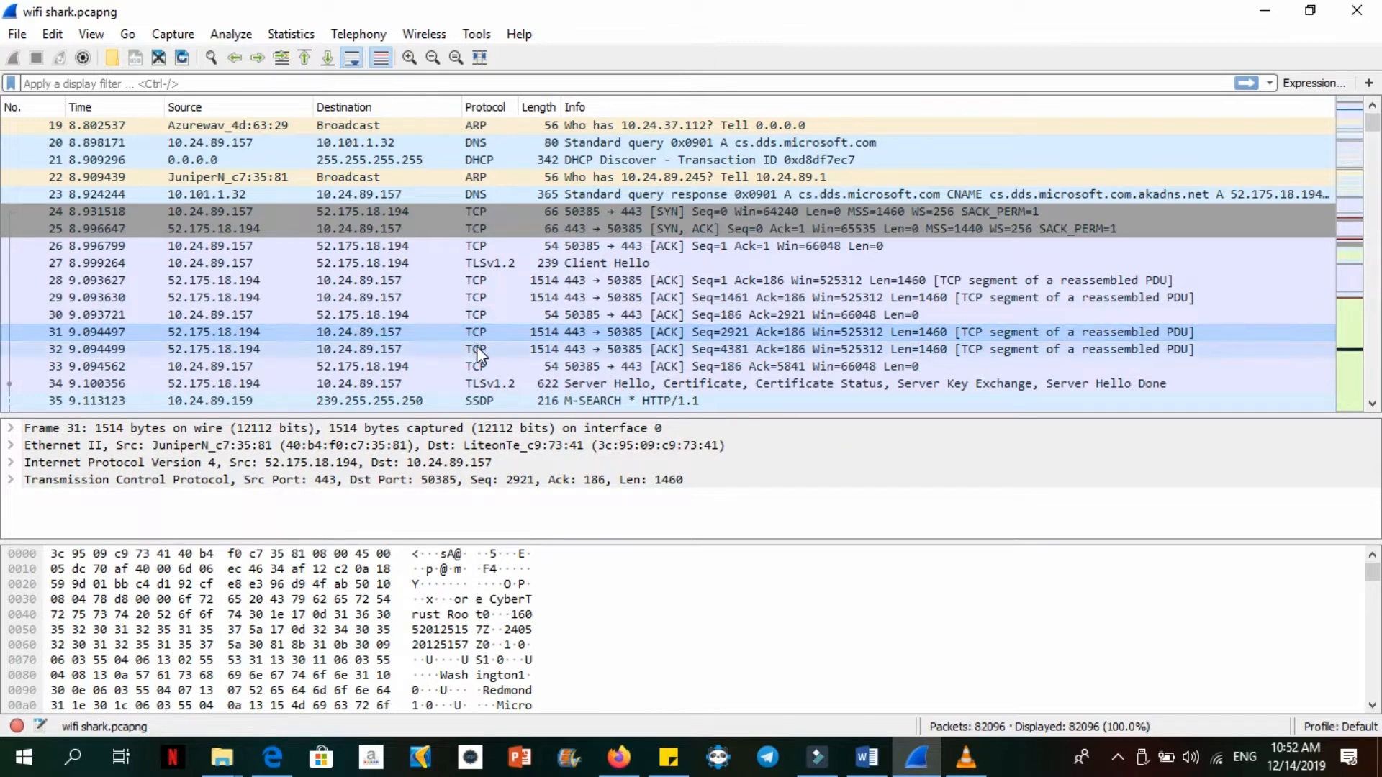
click(477, 342)
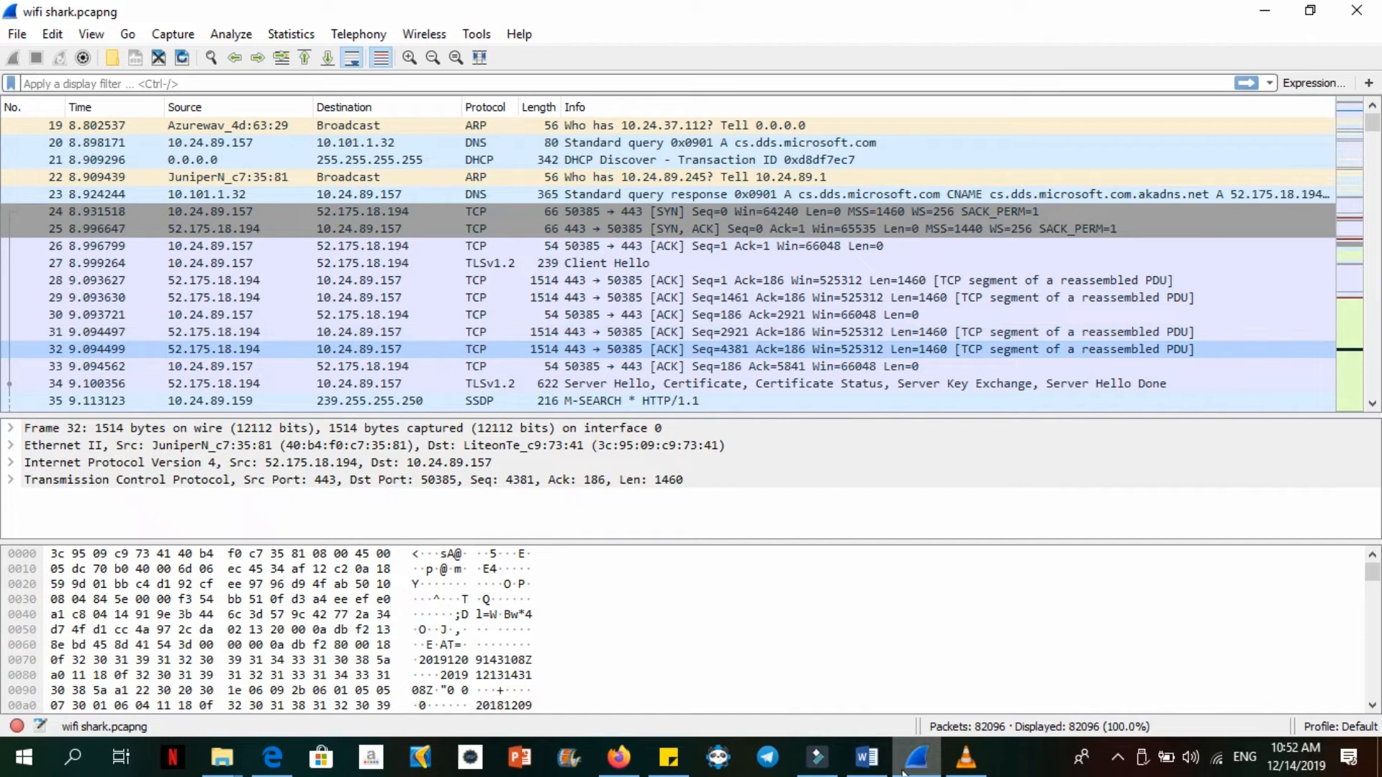
click(868, 757)
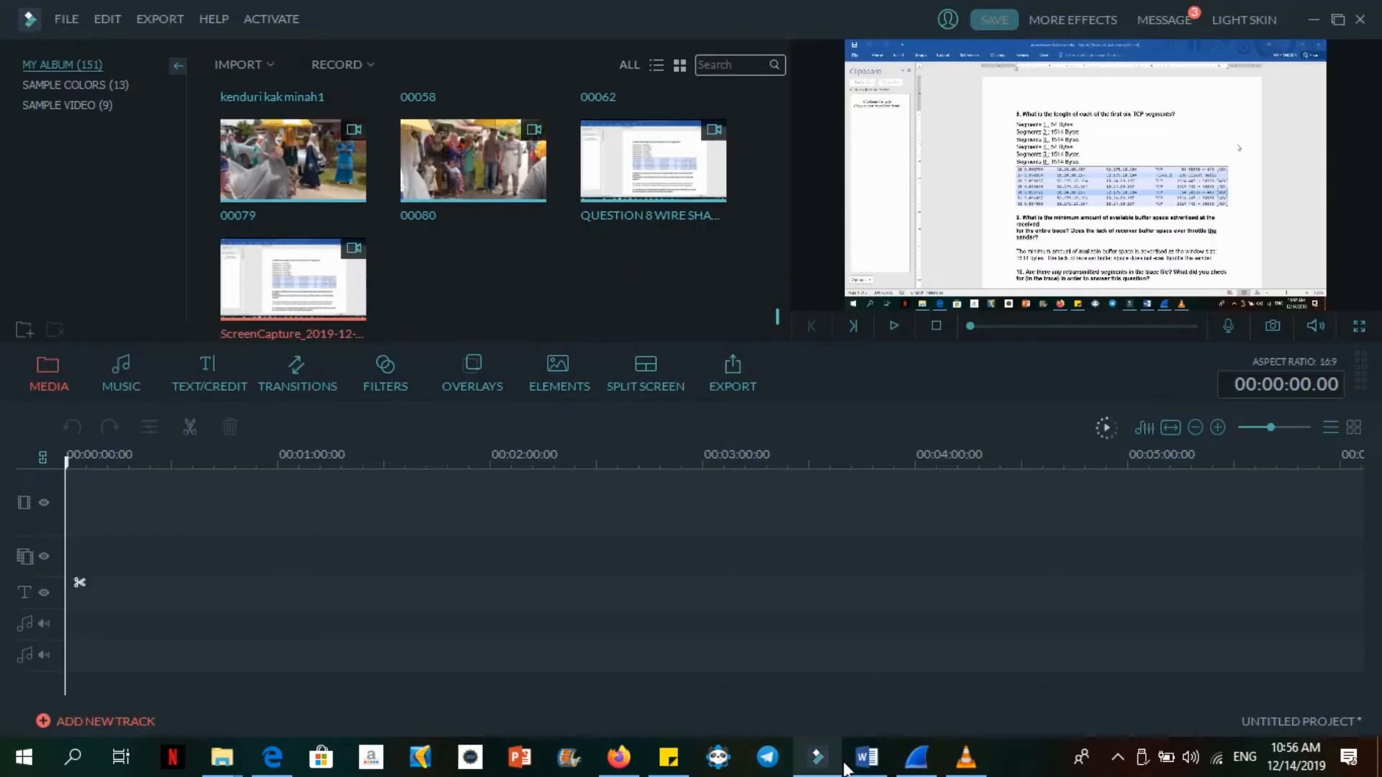
- Return to the wifi shark.pcapng capture in Wireshark and view the Time Sequence (Stevens) graph of its TCP stream for question 10
click(866, 755)
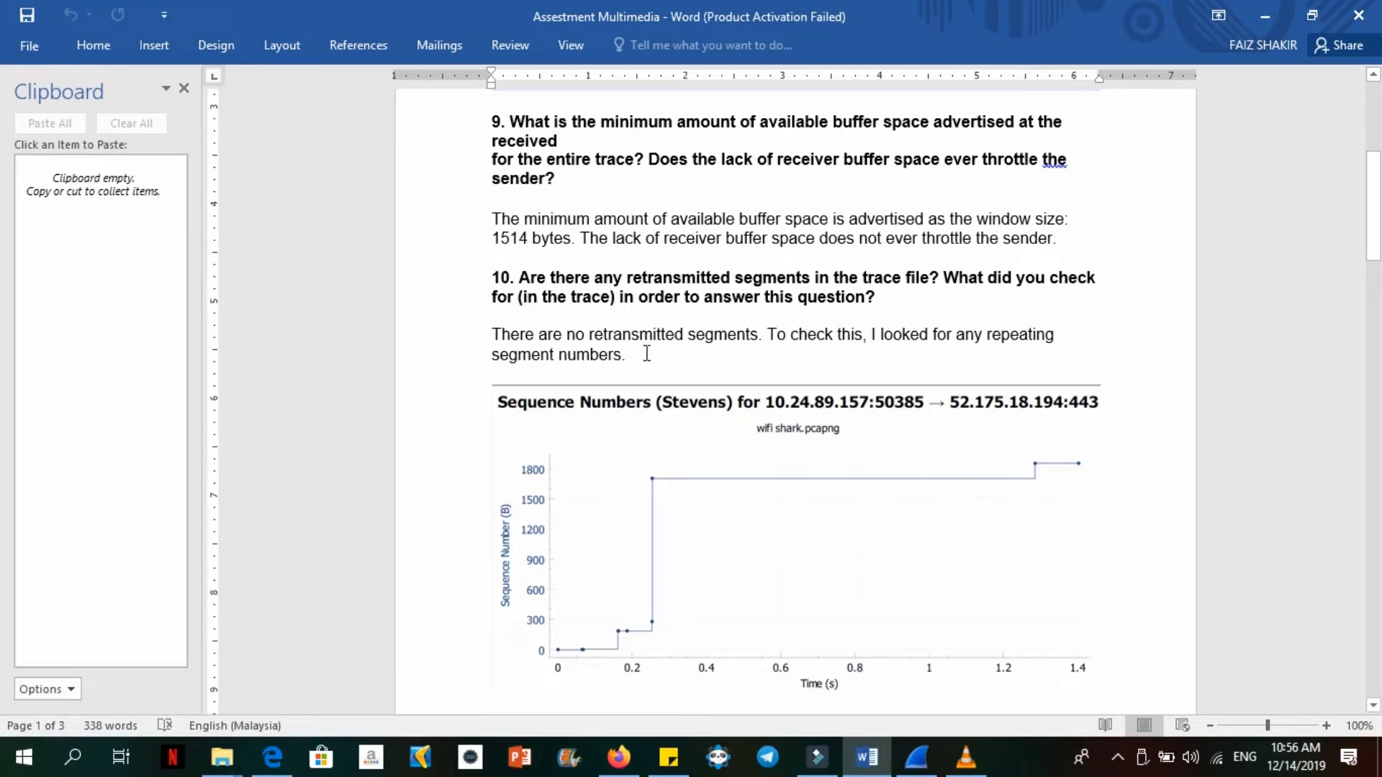
click(916, 755)
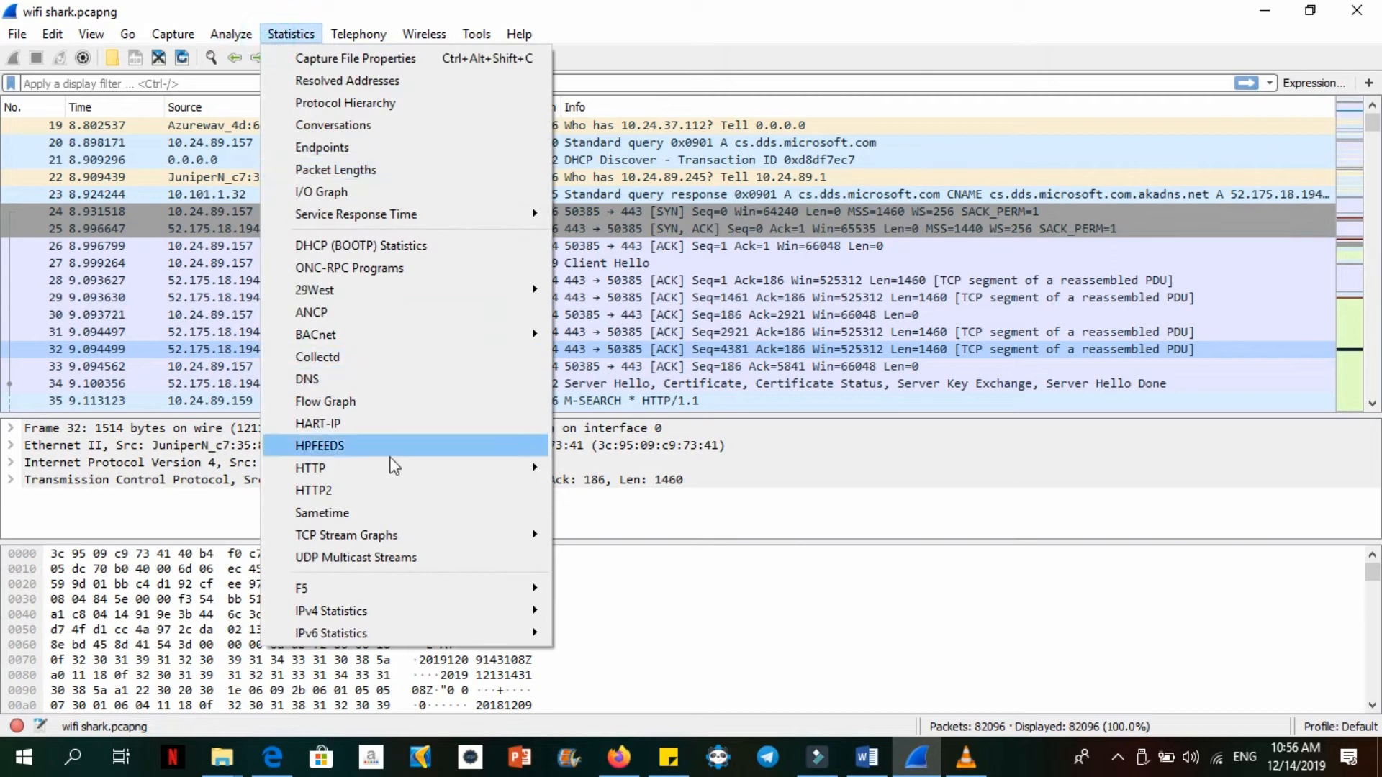
mouse_move(421, 539)
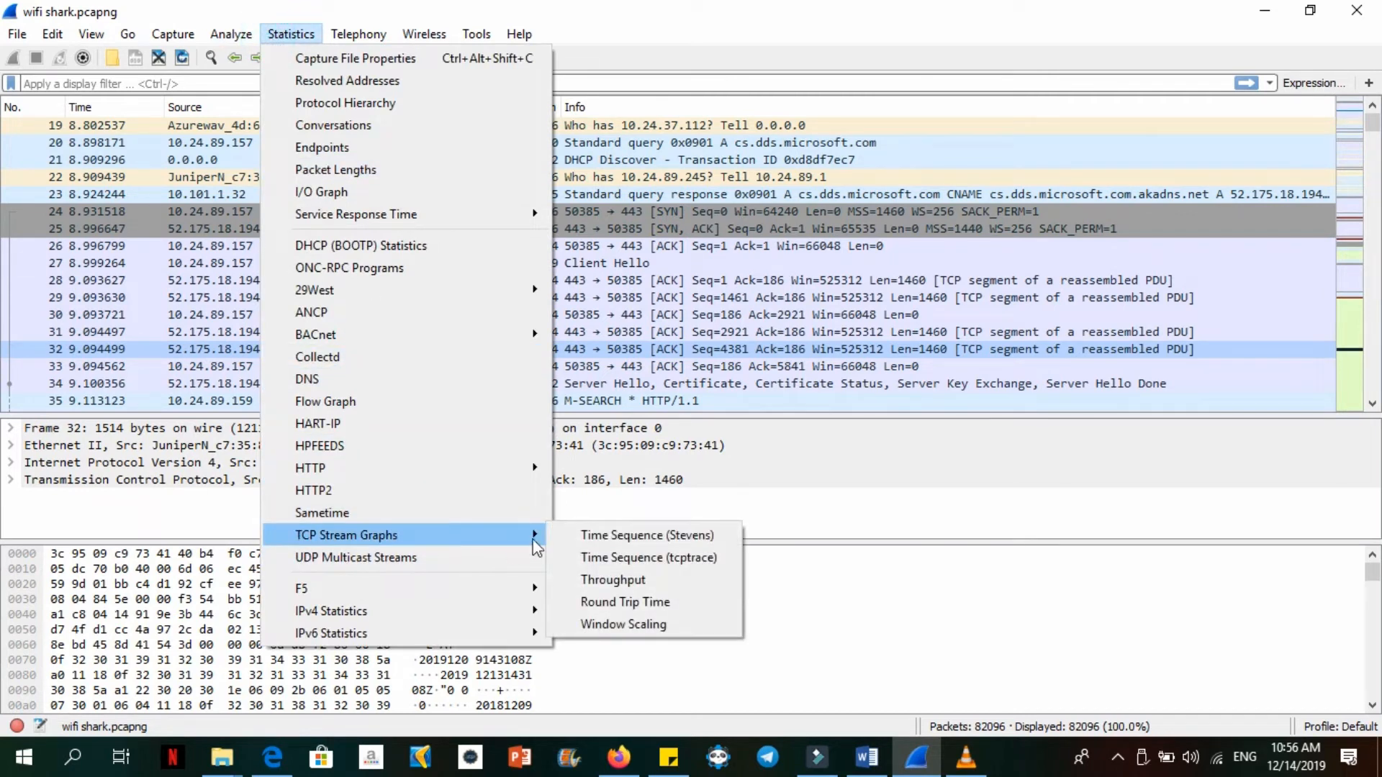
click(586, 535)
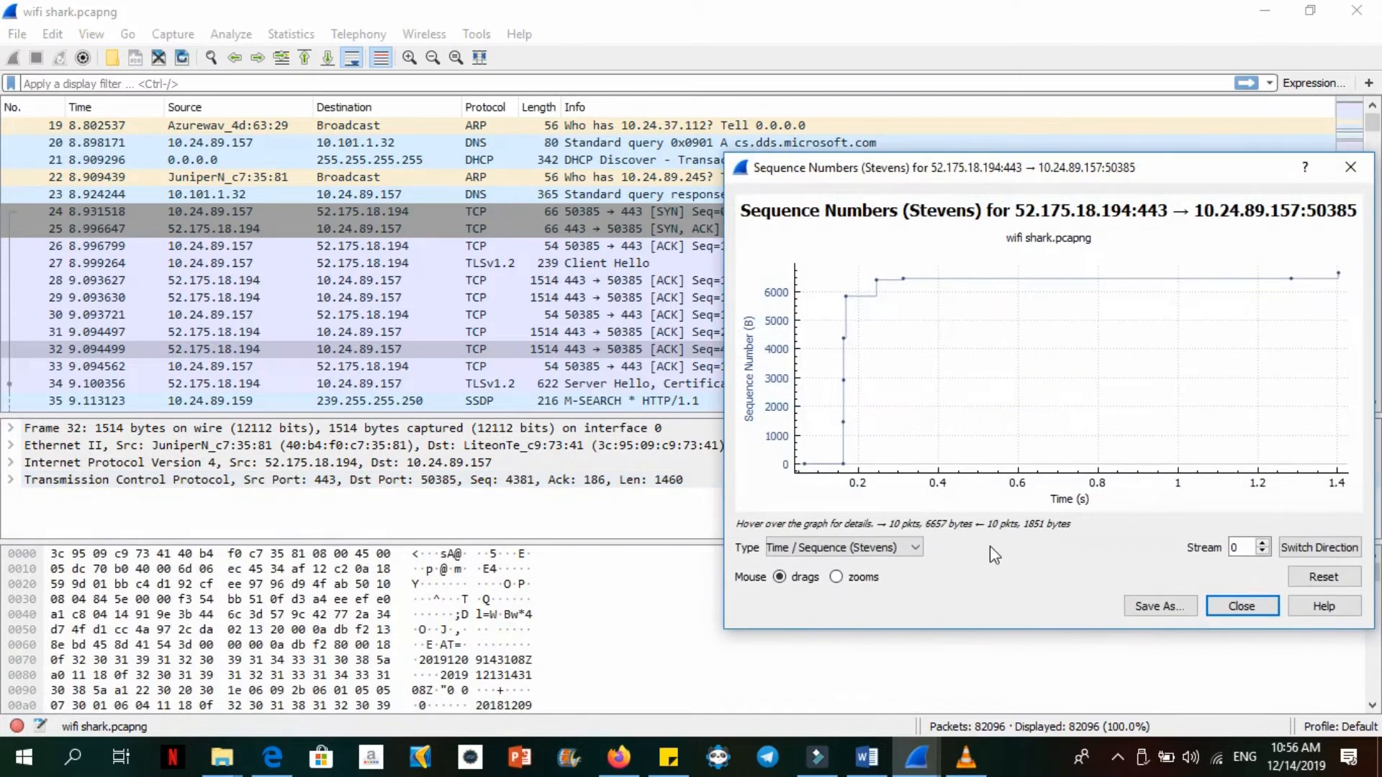
mouse_move(906, 289)
click(1242, 606)
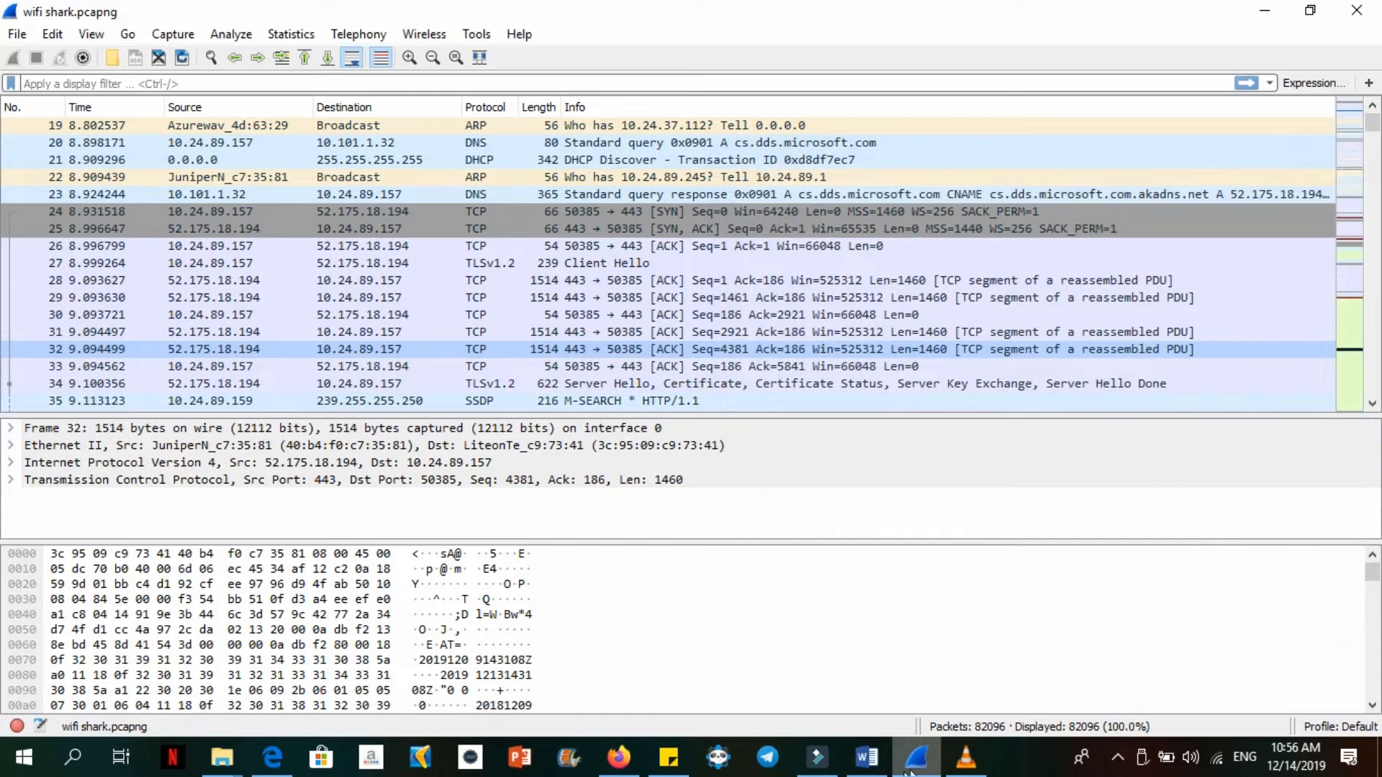
- Switch to the Assestment Multimedia document in Word and read the throughput answer for question 12
click(870, 768)
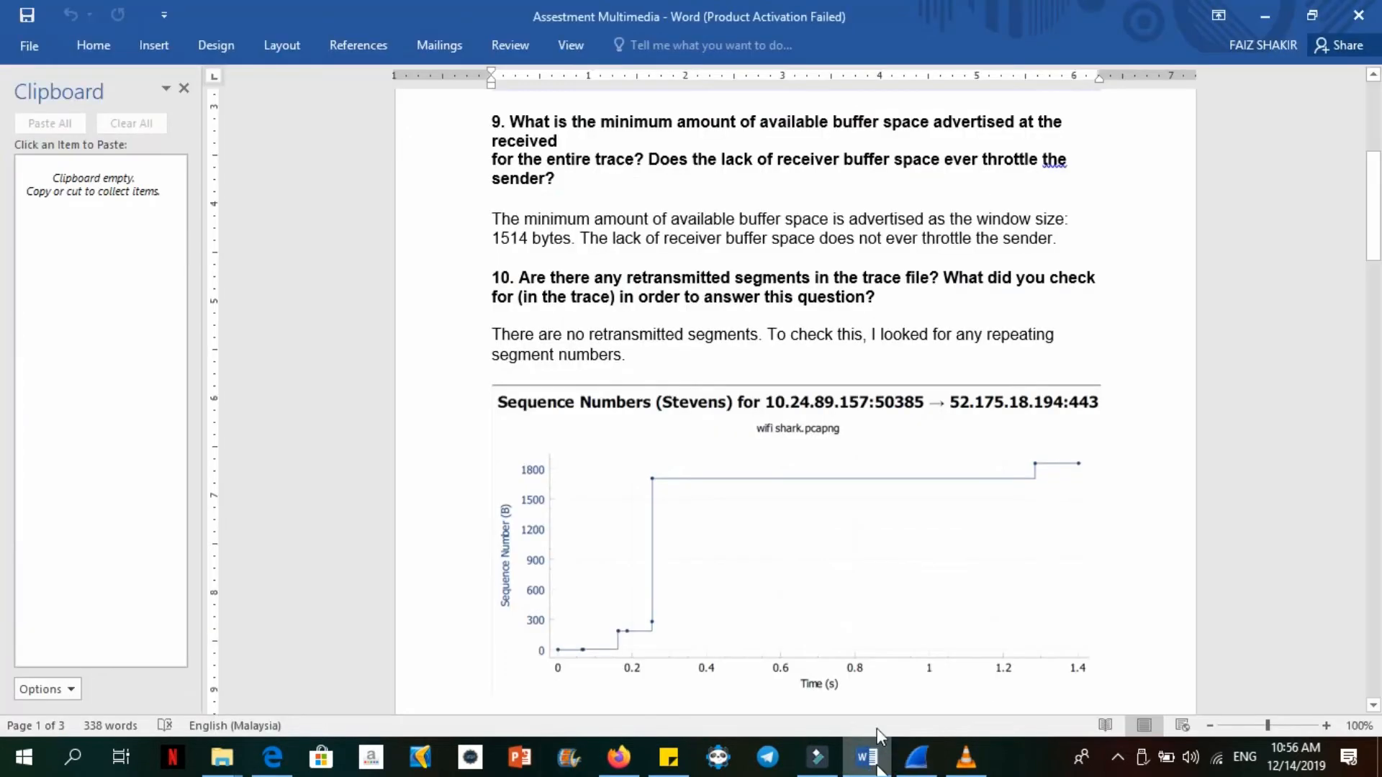
scroll(756, 493, down, 3)
scroll(756, 493, down, 10)
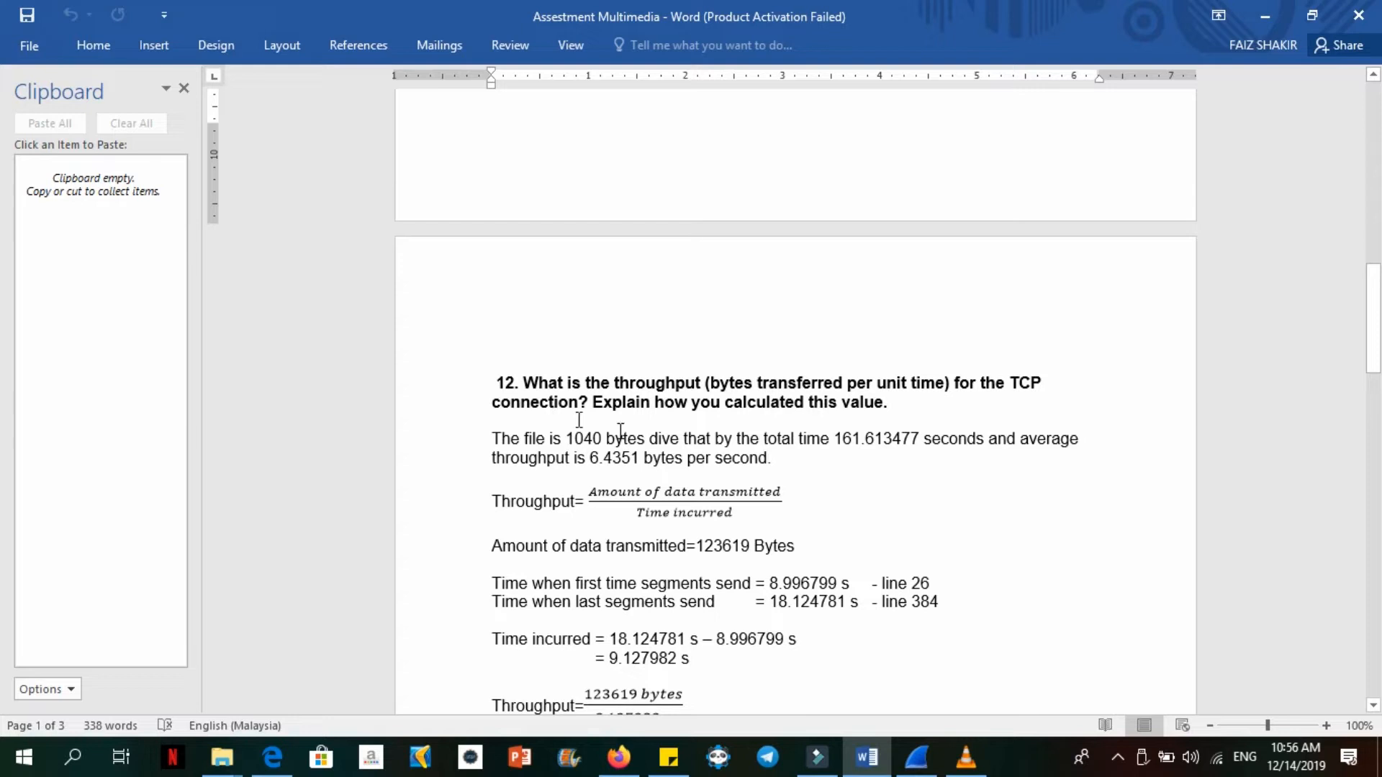
scroll(583, 369, down, 2)
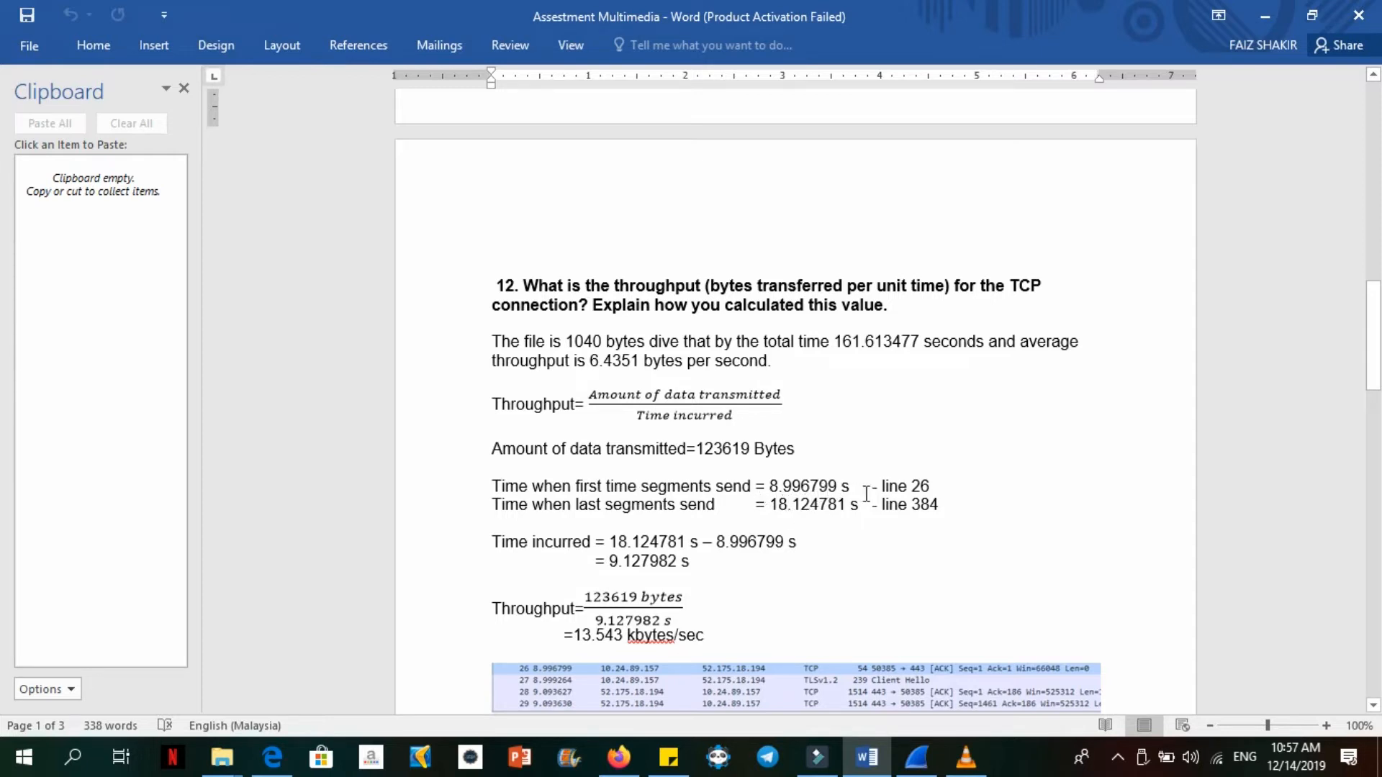
- Check the time of the first sent segment, packet 26, in the Wireshark capture and return to the Word answer
click(916, 757)
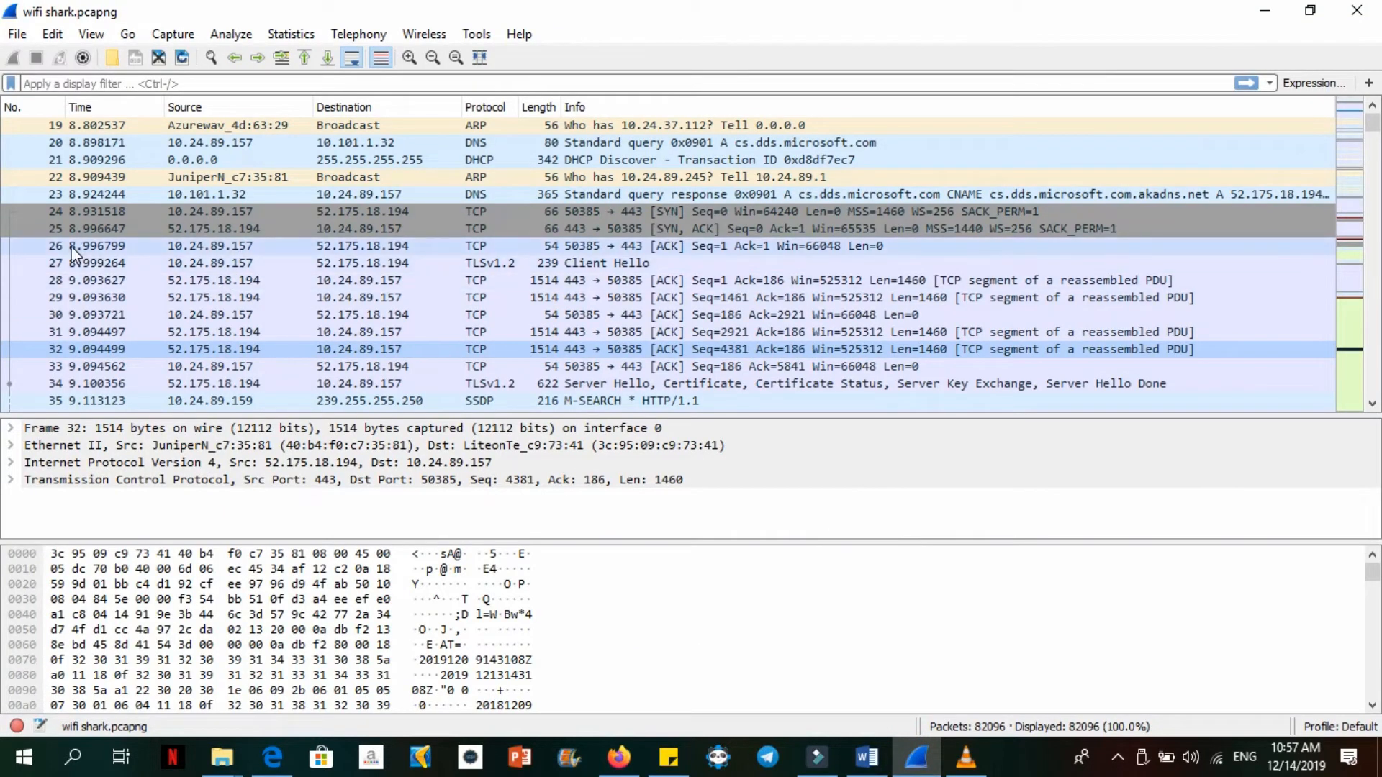
click(257, 246)
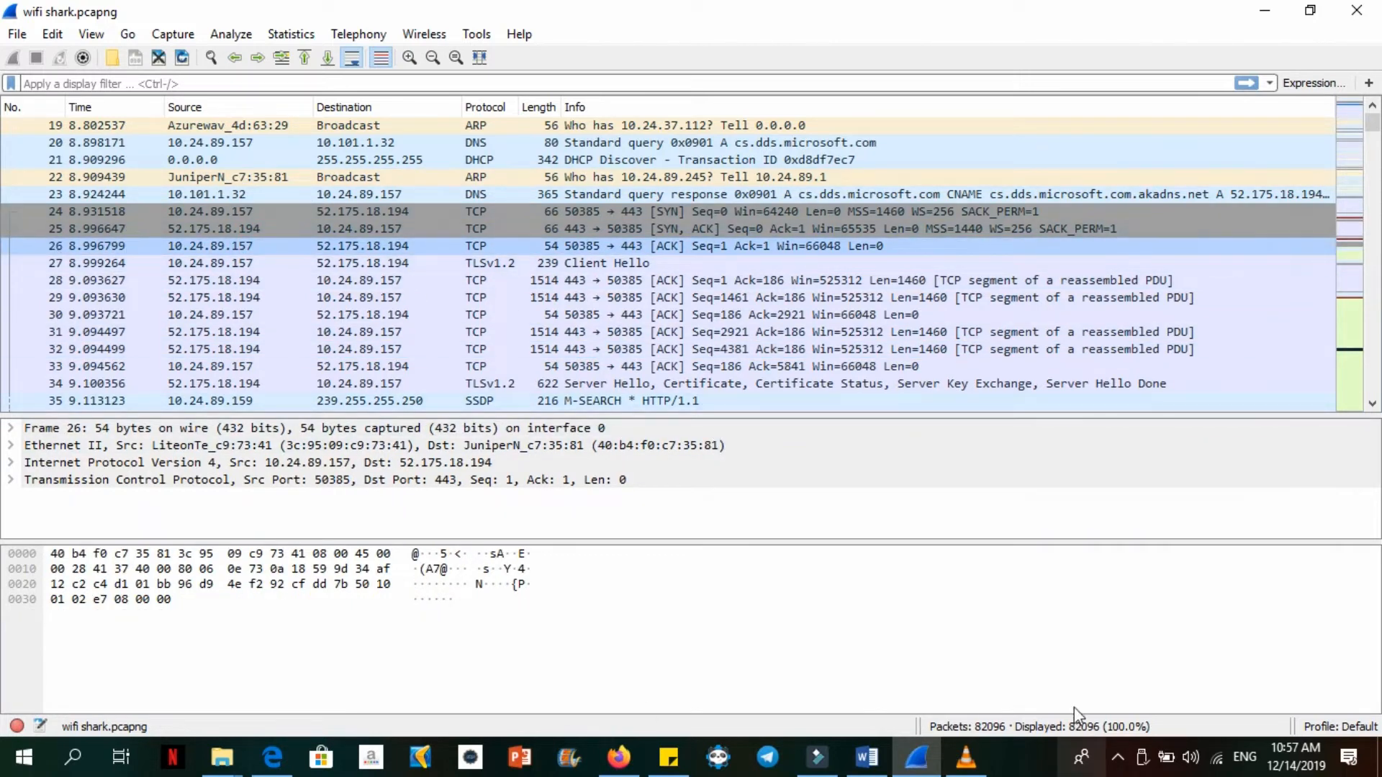
click(867, 756)
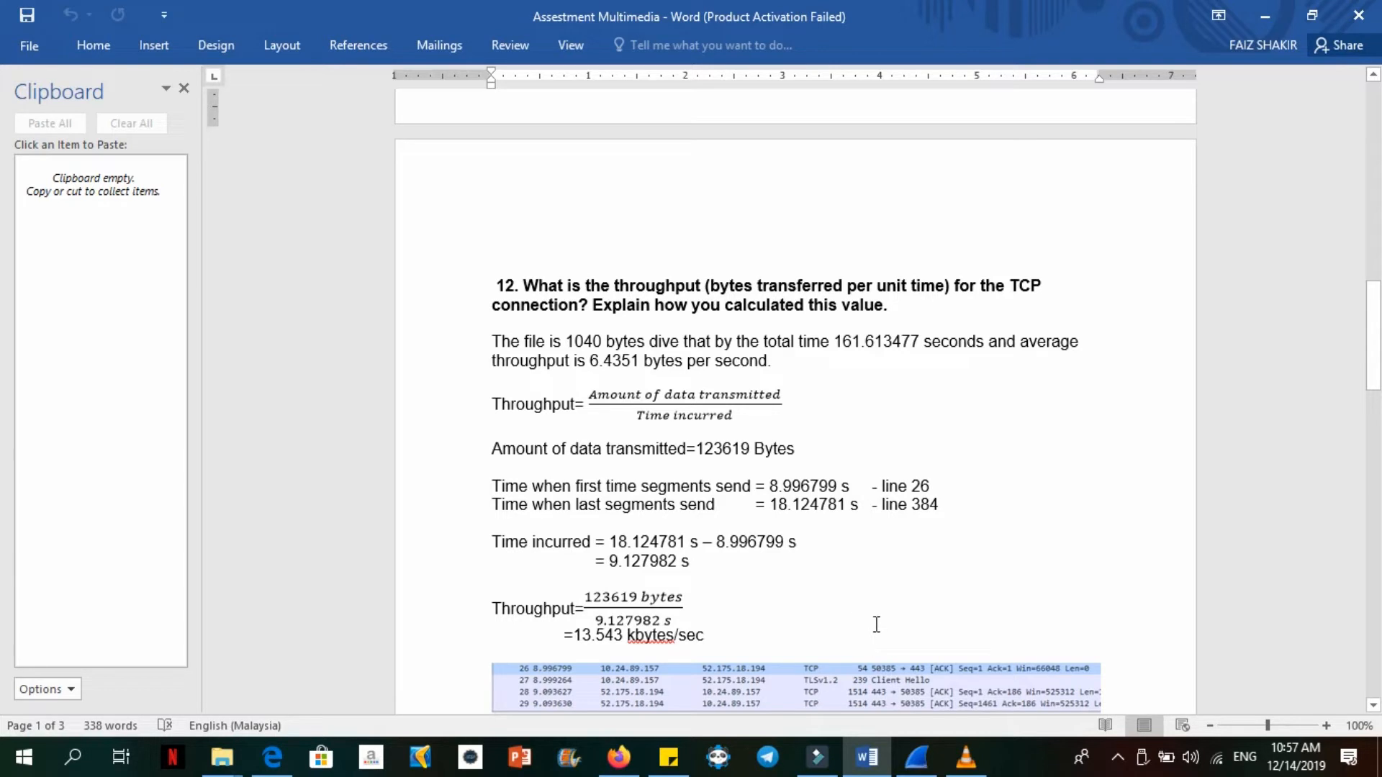
- Find packet 384 in the wifi shark.pcapng capture in Wireshark and select it to check the last segment's time
click(917, 756)
scroll(443, 306, down, 20)
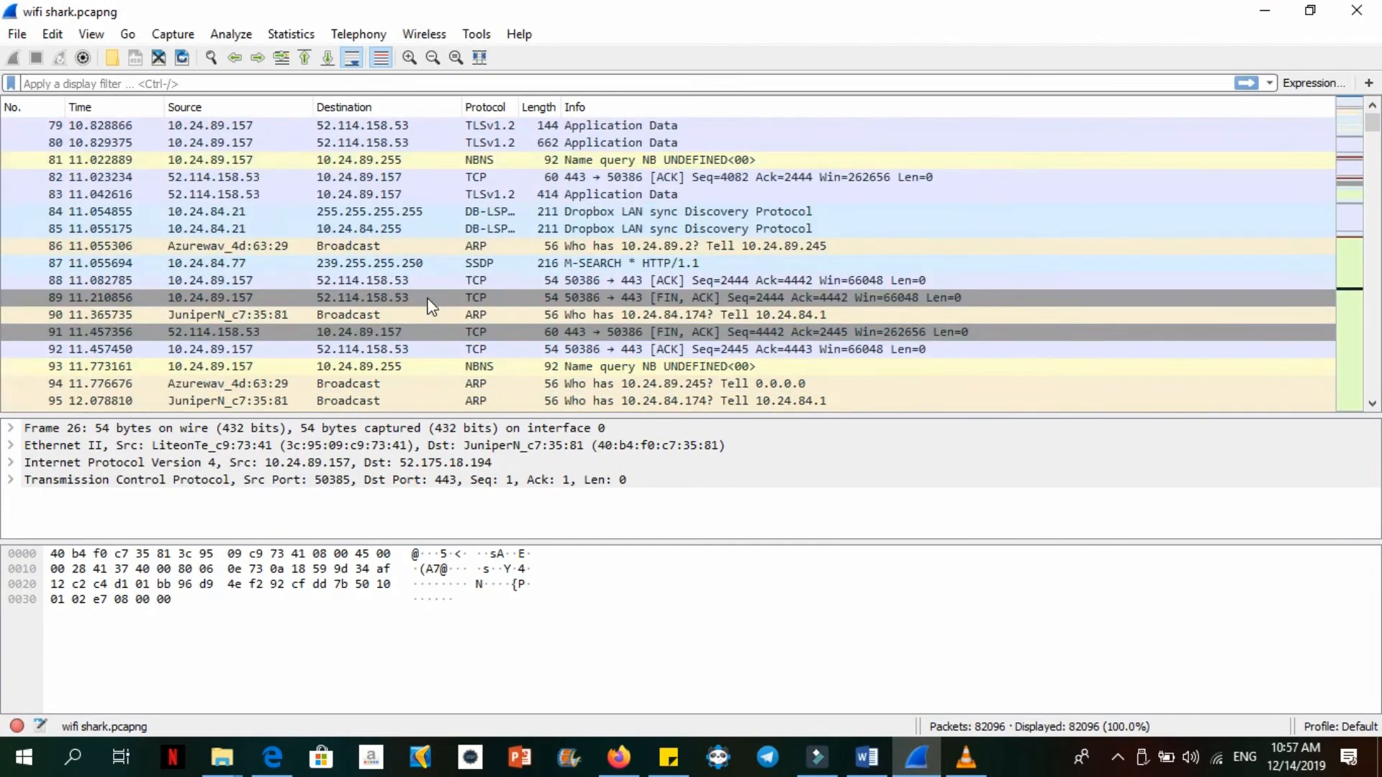
scroll(428, 298, down, 20)
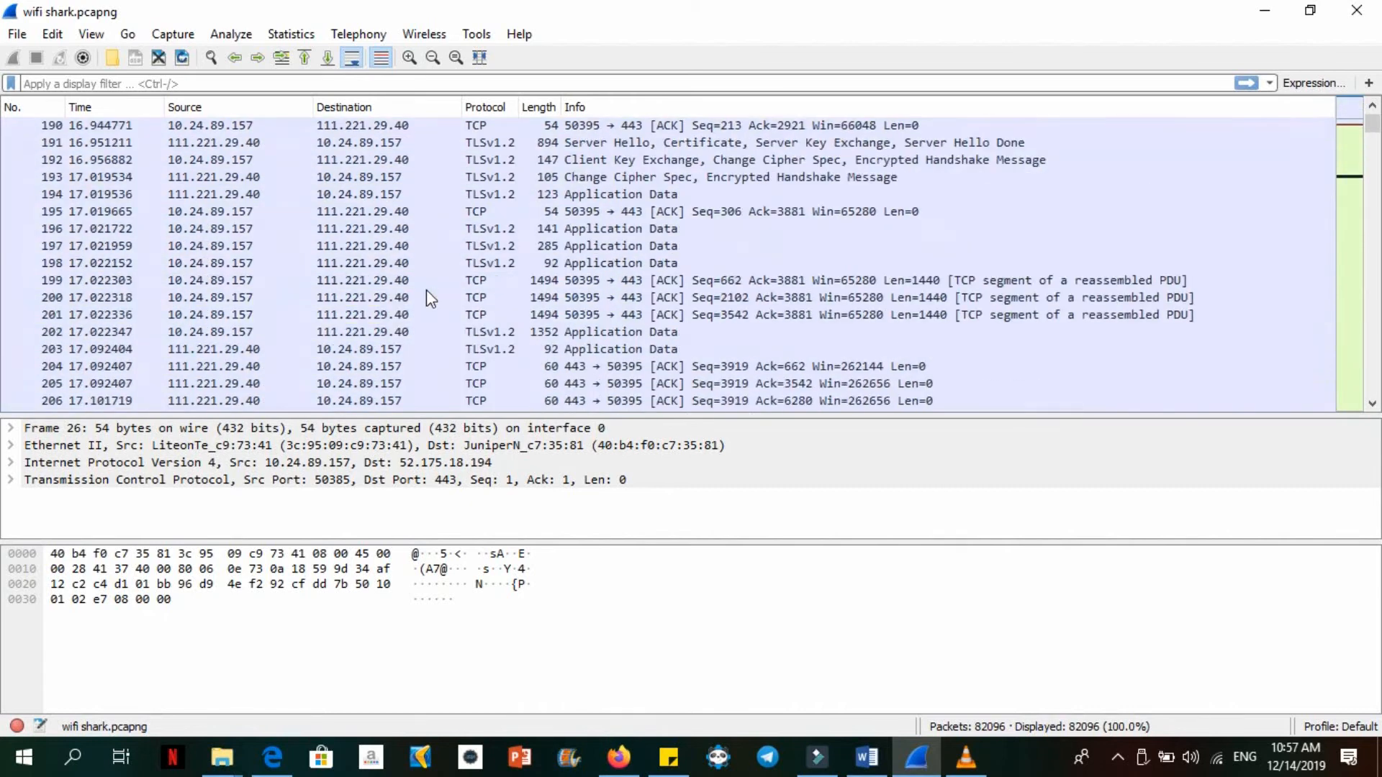
scroll(421, 288, down, 20)
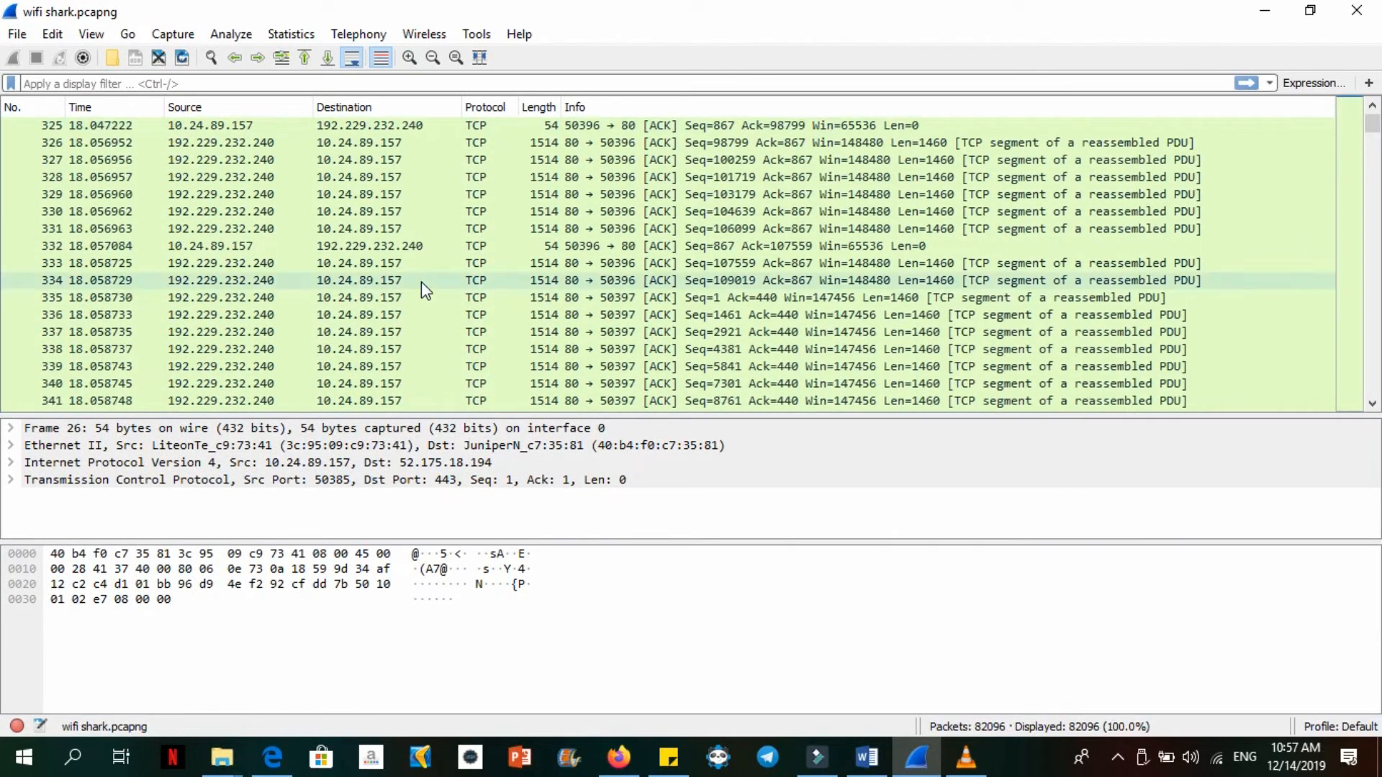
scroll(421, 282, down, 2)
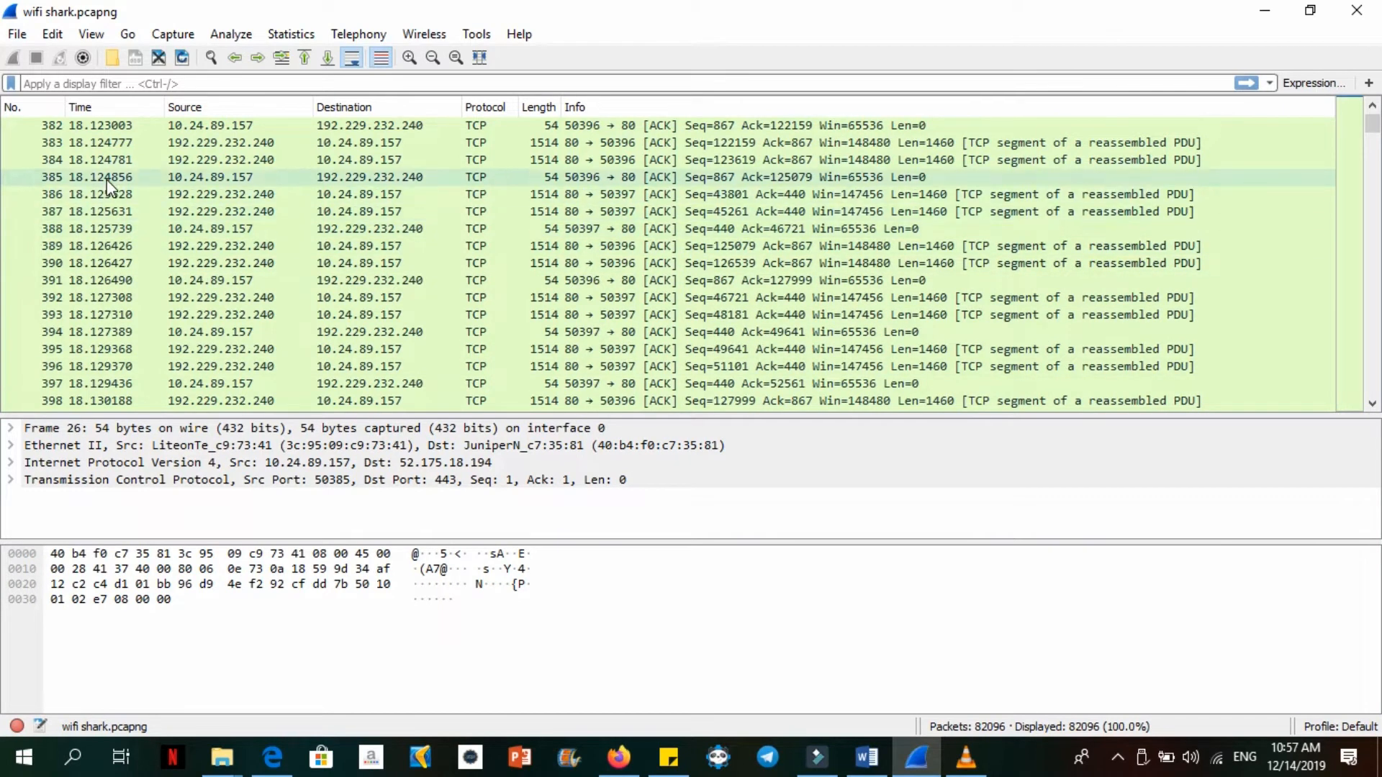
click(129, 165)
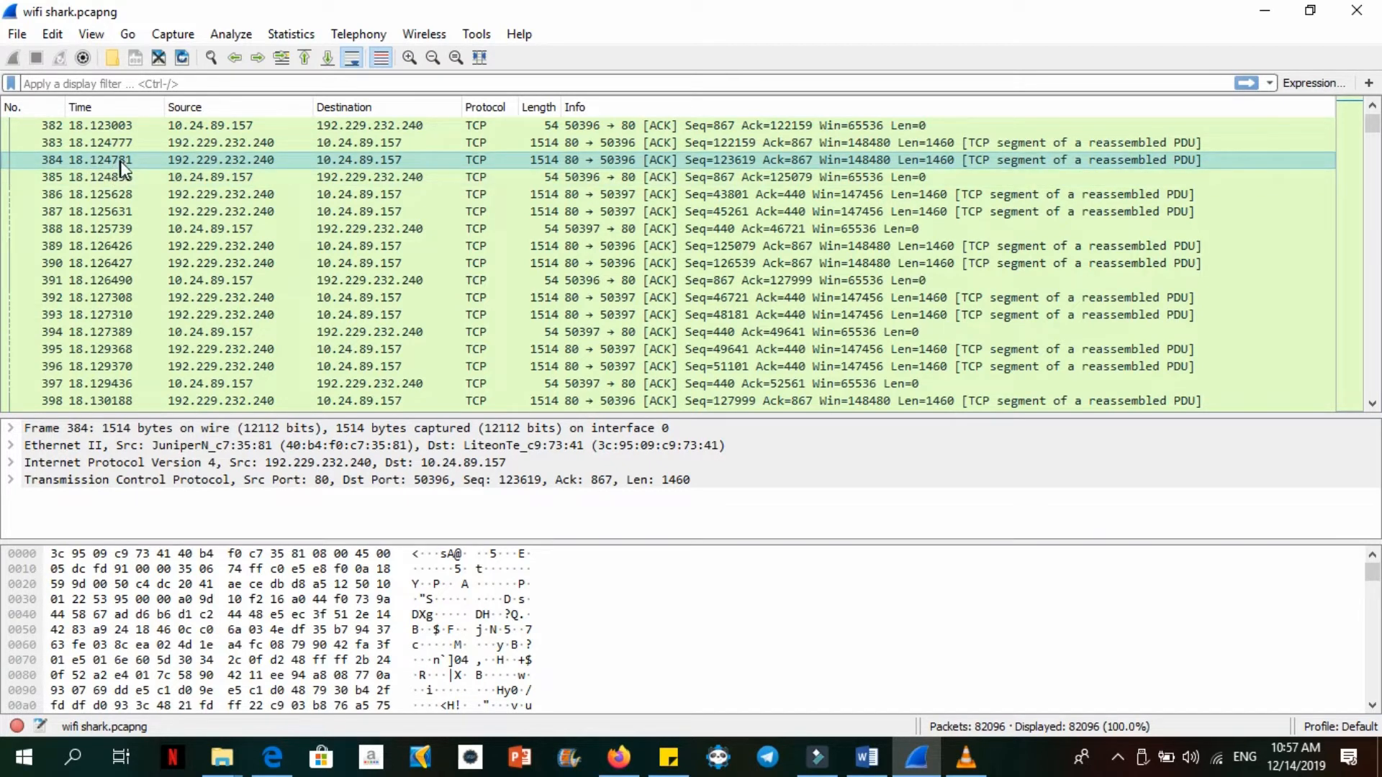
- Back in Word, review the question 12 throughput calculation, the first and last segment screenshots, and the question 13 answer
click(869, 761)
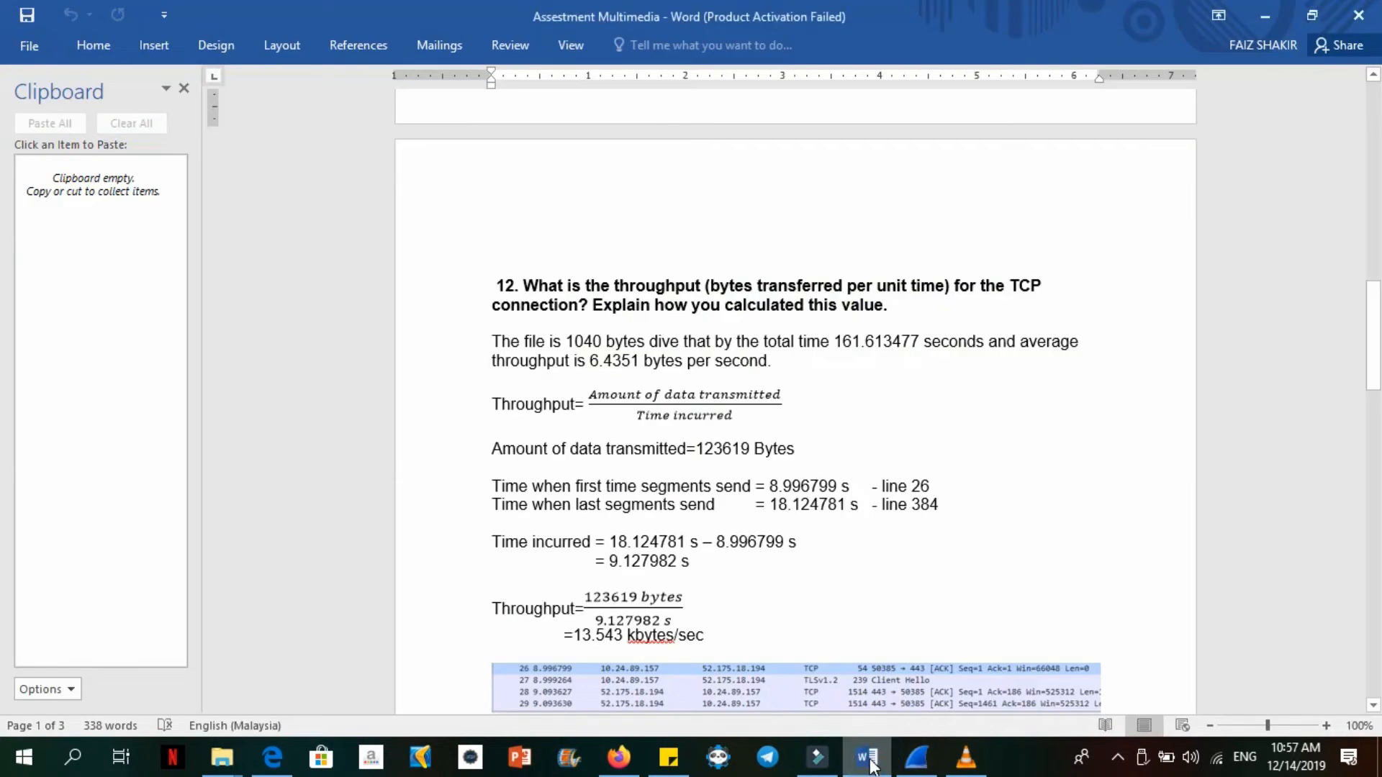
scroll(805, 573, down, 1)
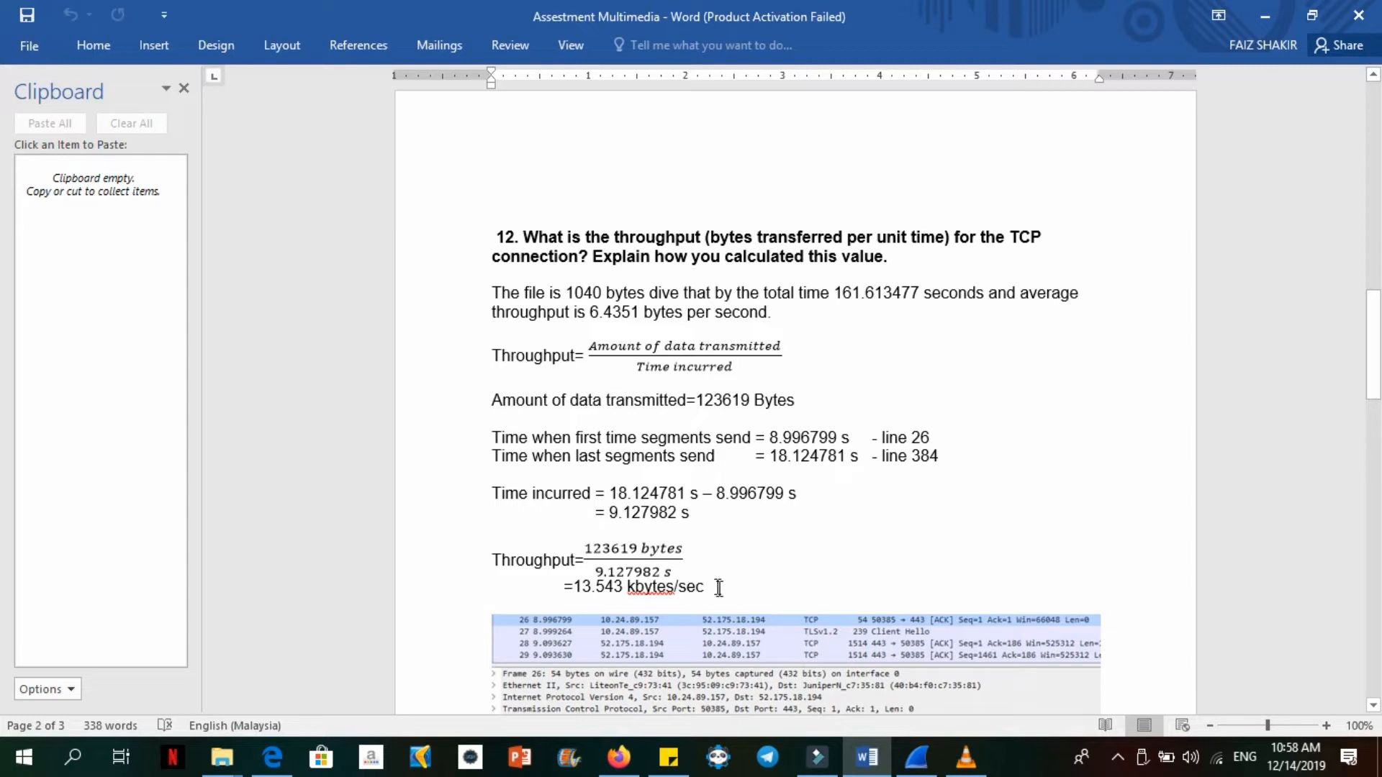
scroll(718, 588, down, 5)
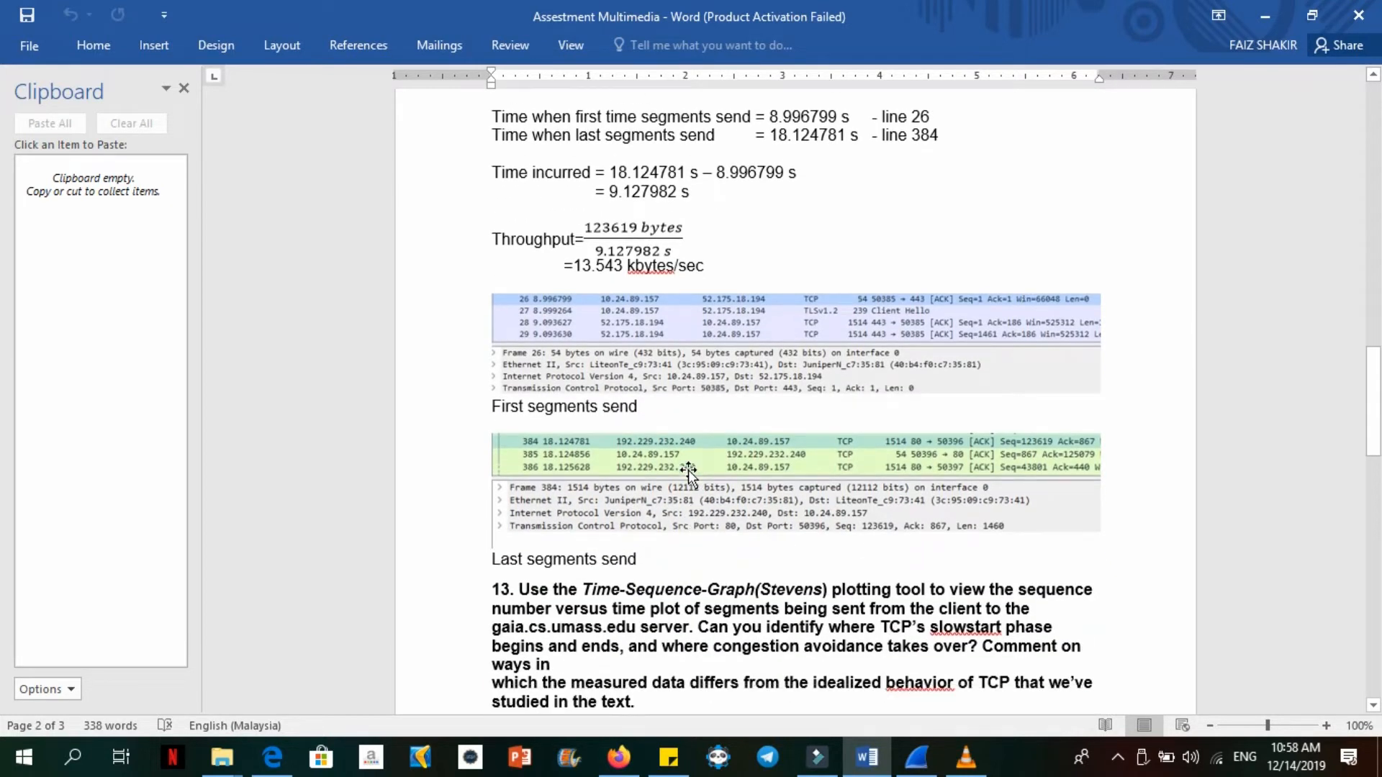
scroll(688, 469, down, 1)
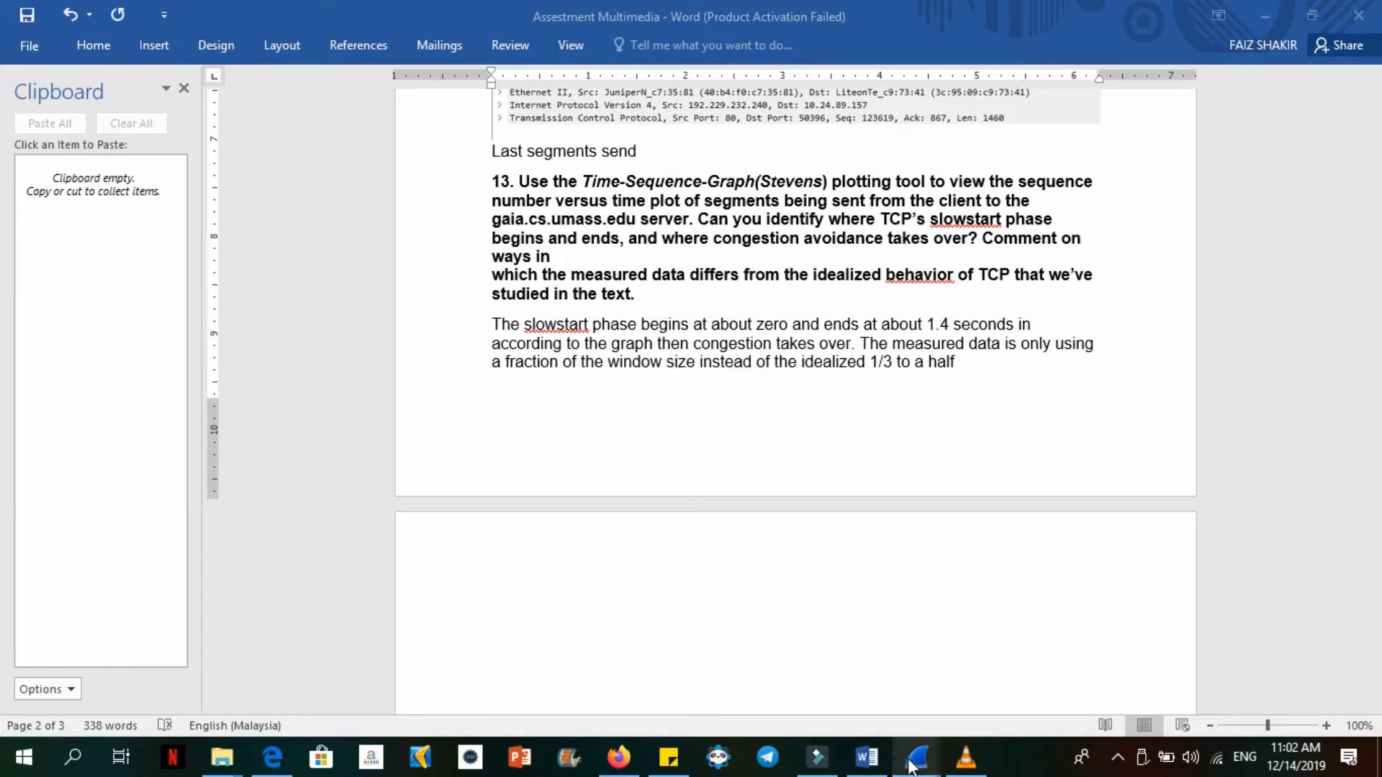
- Bring up Wireshark's Sequence Numbers (Stevens) graph to examine the slow-start phase for question 13, and close it
mouse_move(912, 764)
click(988, 666)
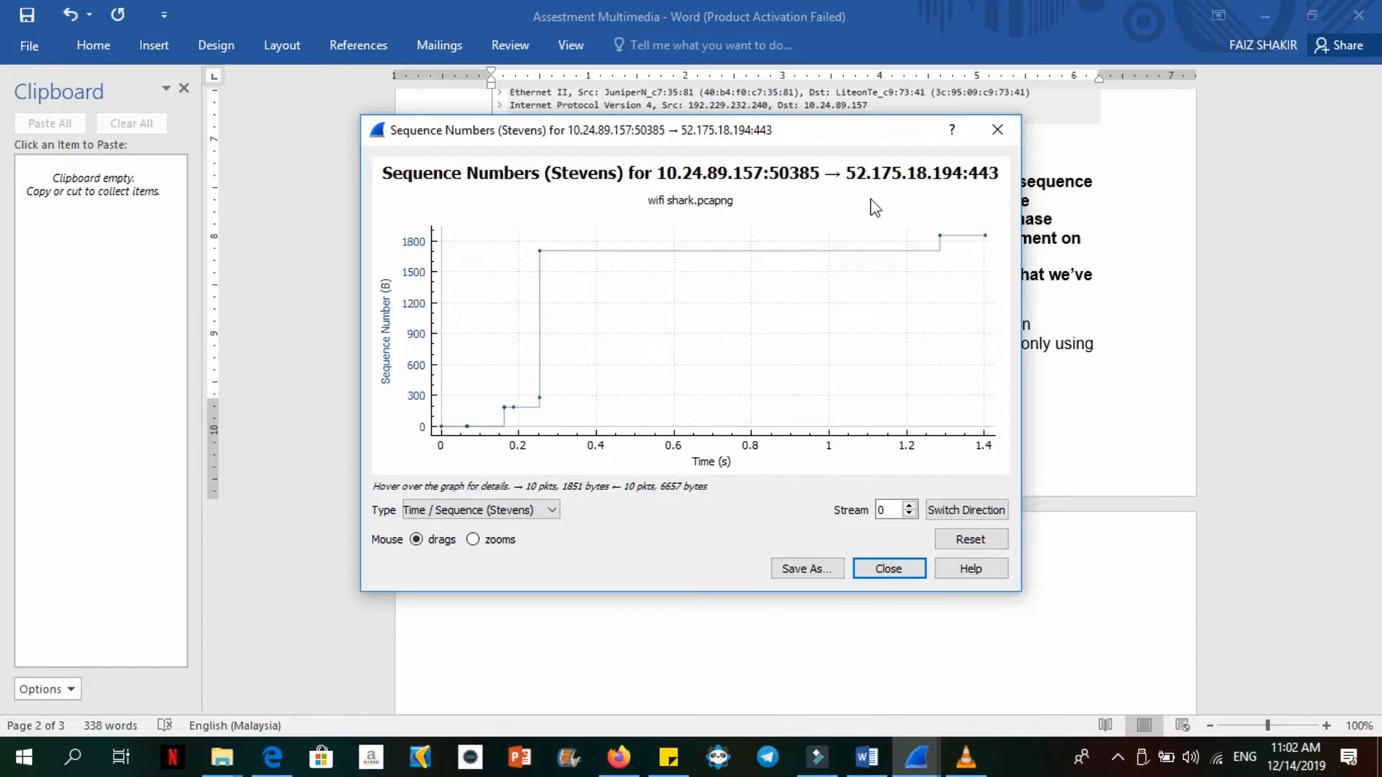
click(900, 571)
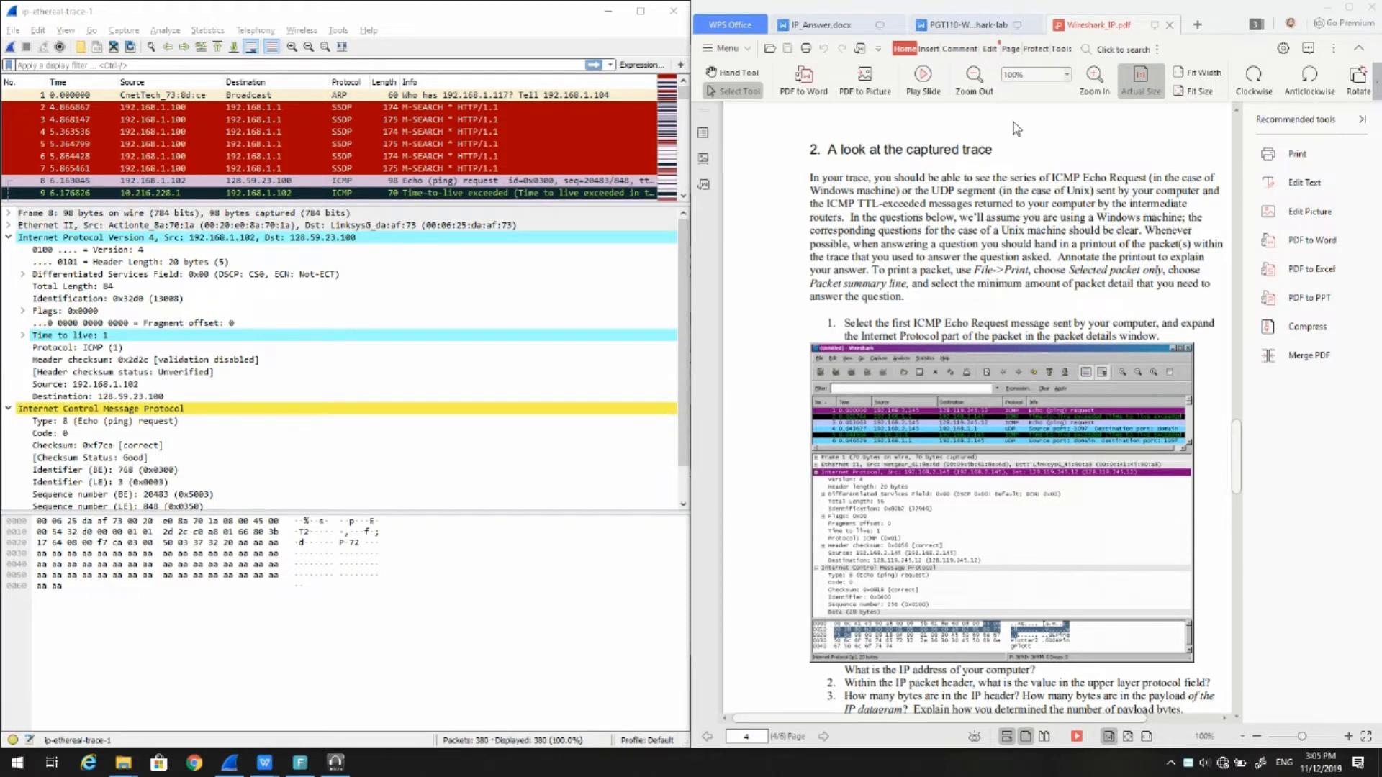
- Check the task list in the PGT110 Wireshark lab document and return to questions 1 to 4 in Wireshark_IP.pdf
click(967, 24)
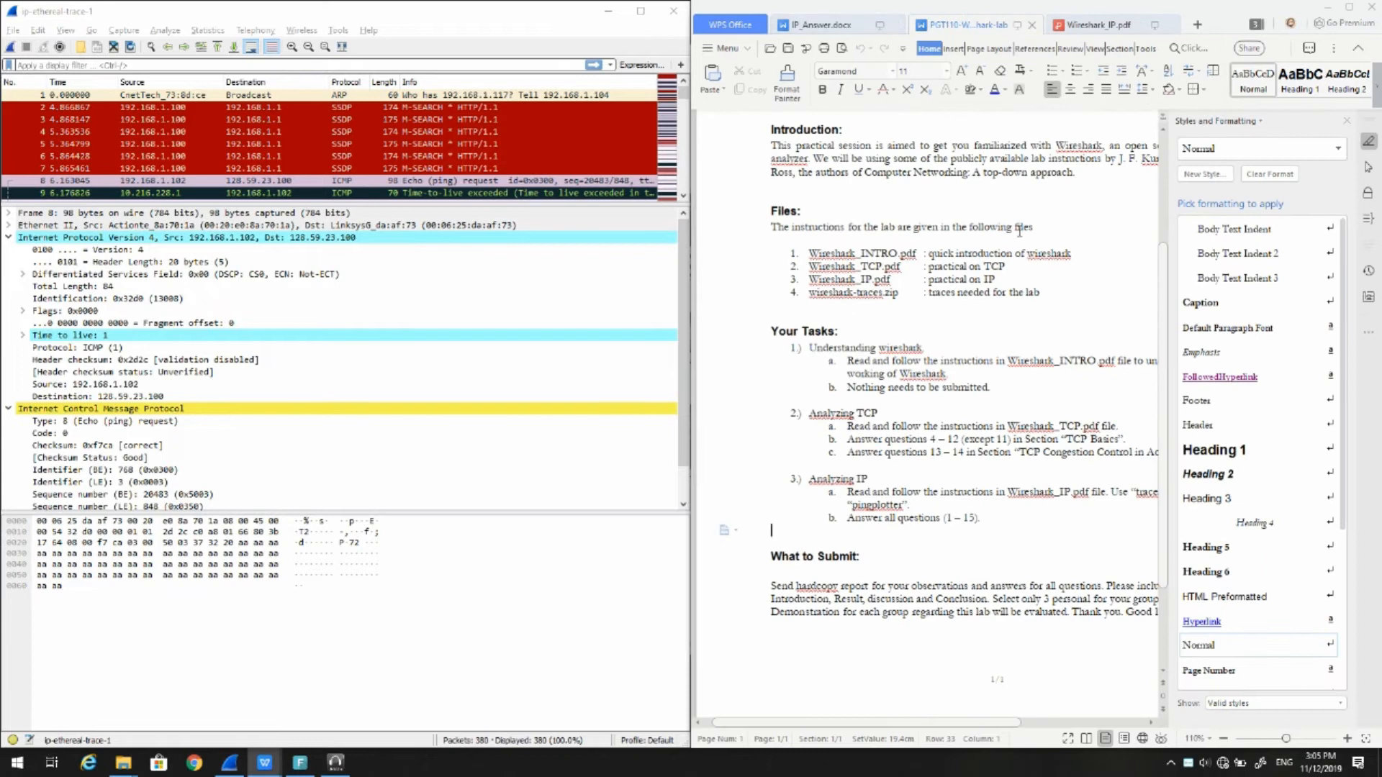
scroll(1019, 230, up, 3)
click(1095, 26)
scroll(1080, 256, down, 2)
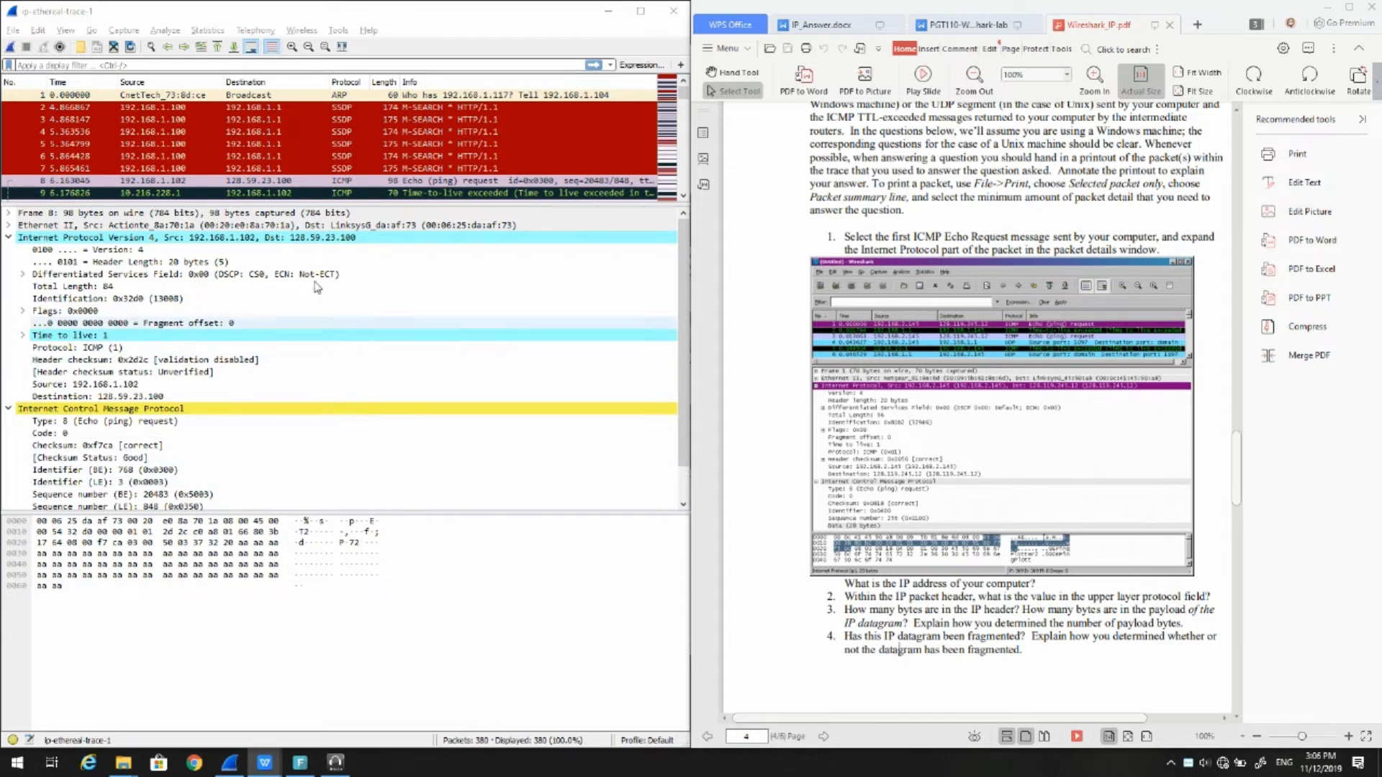
- In ip-ethereal-trace-1, inspect the protocol, header length, total length and fragment offset of ICMP packet 8 for questions 1 to 4
click(159, 182)
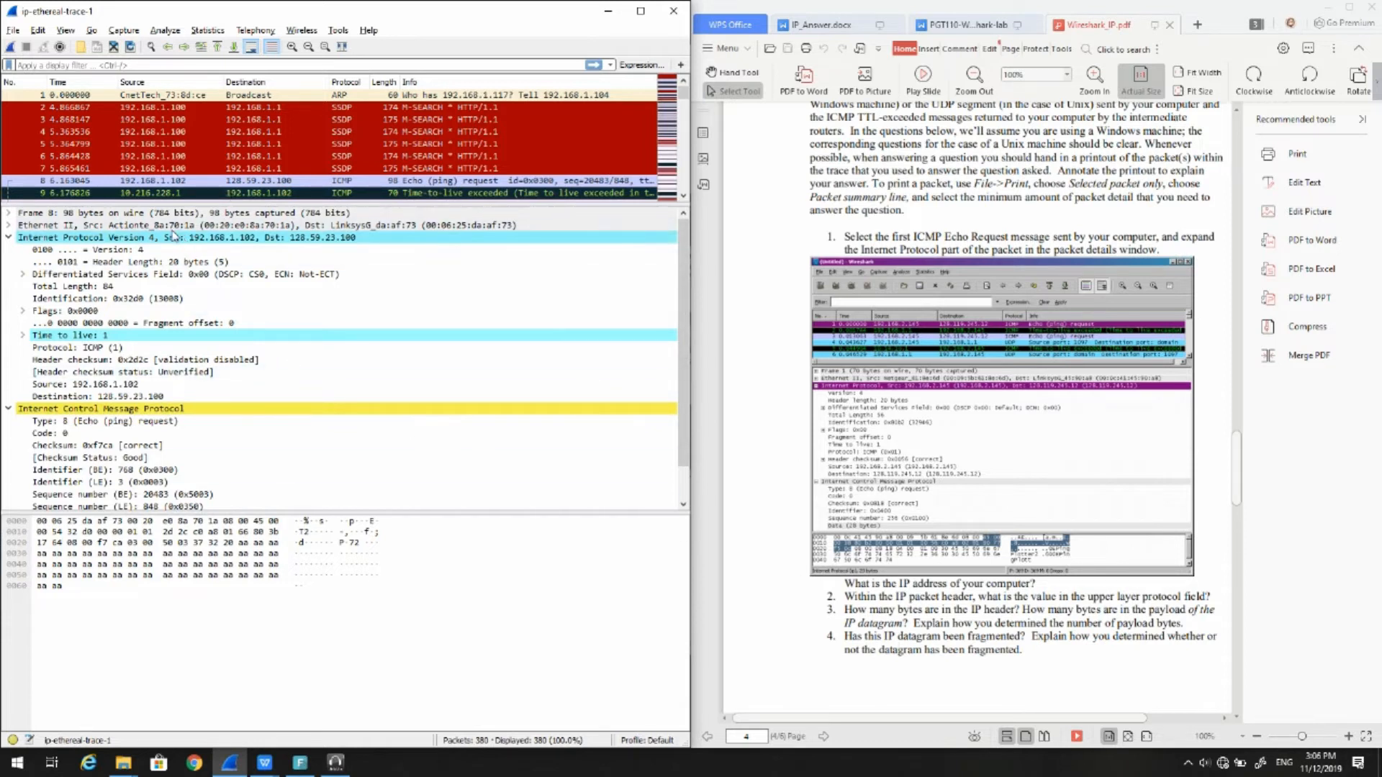
click(151, 348)
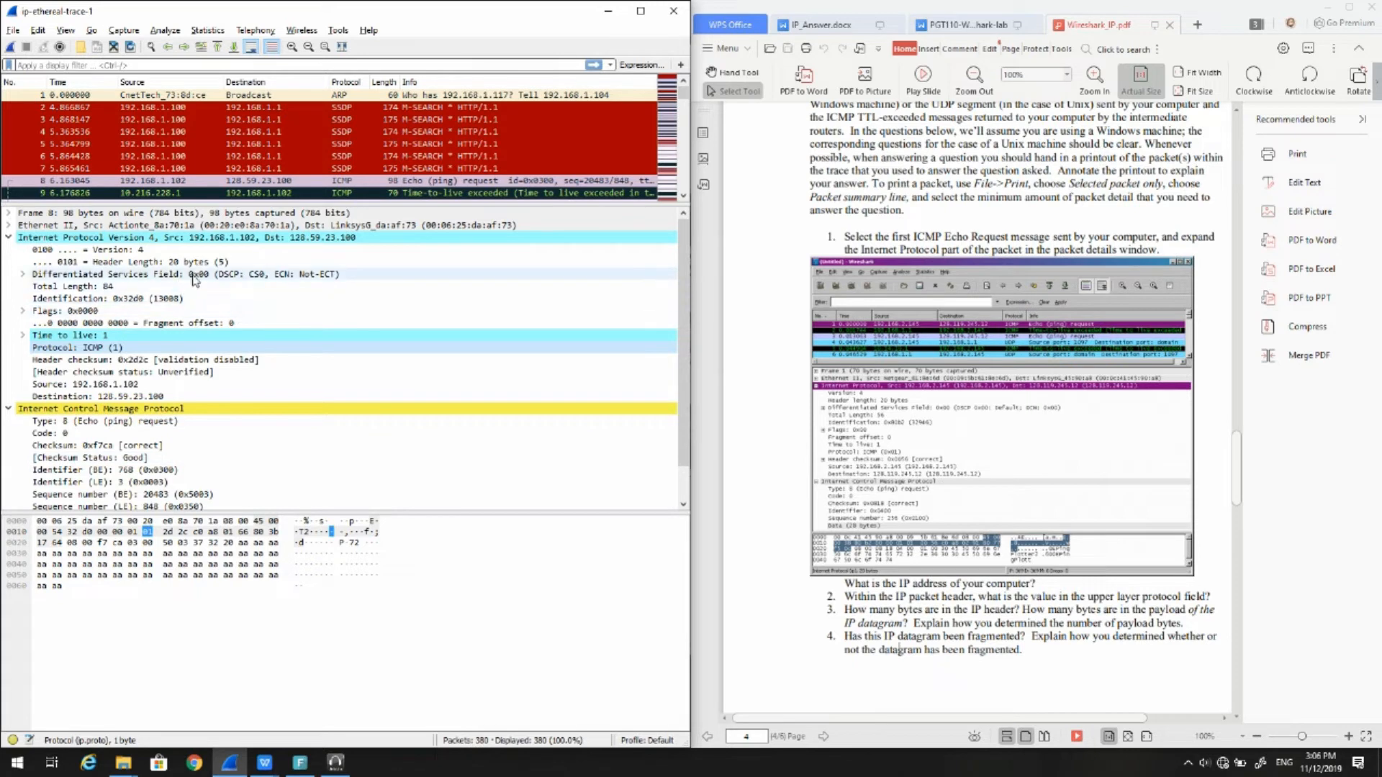
click(268, 262)
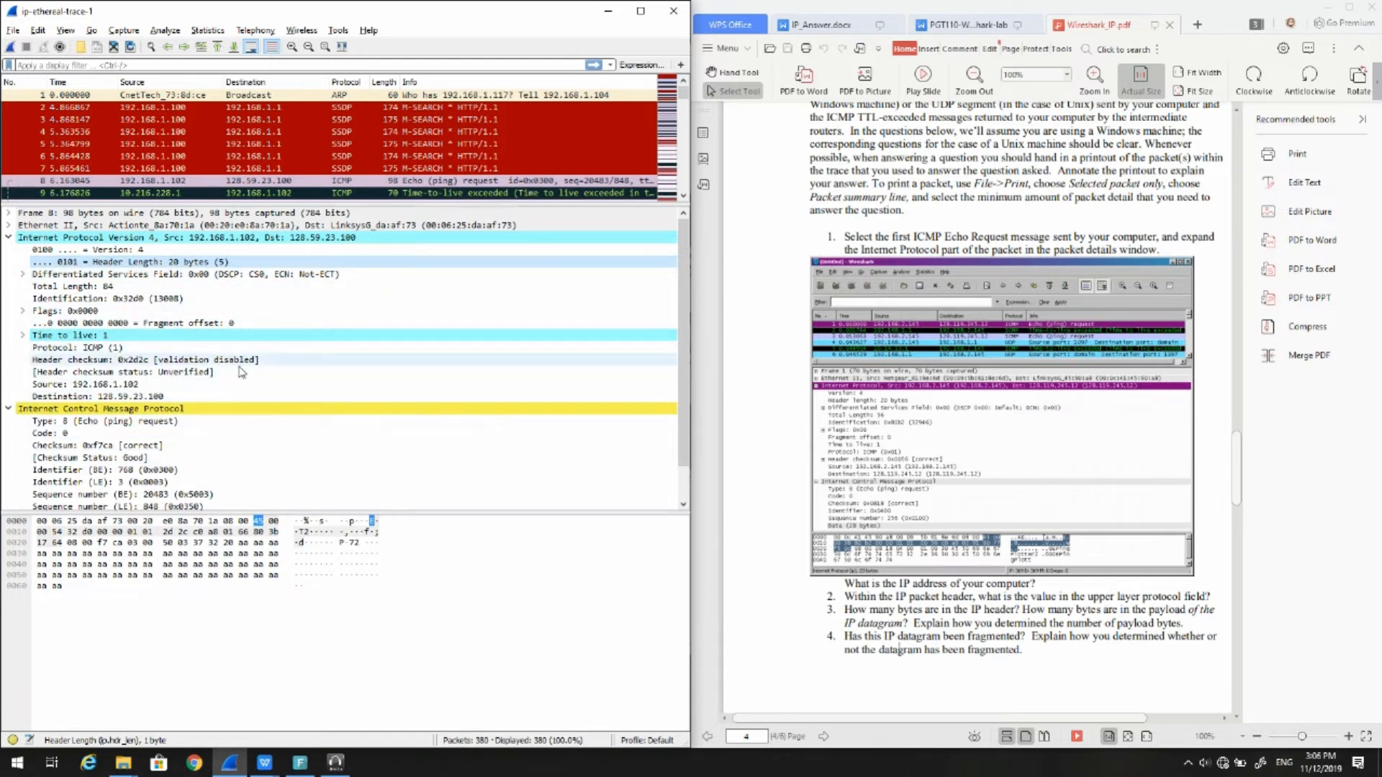
click(164, 287)
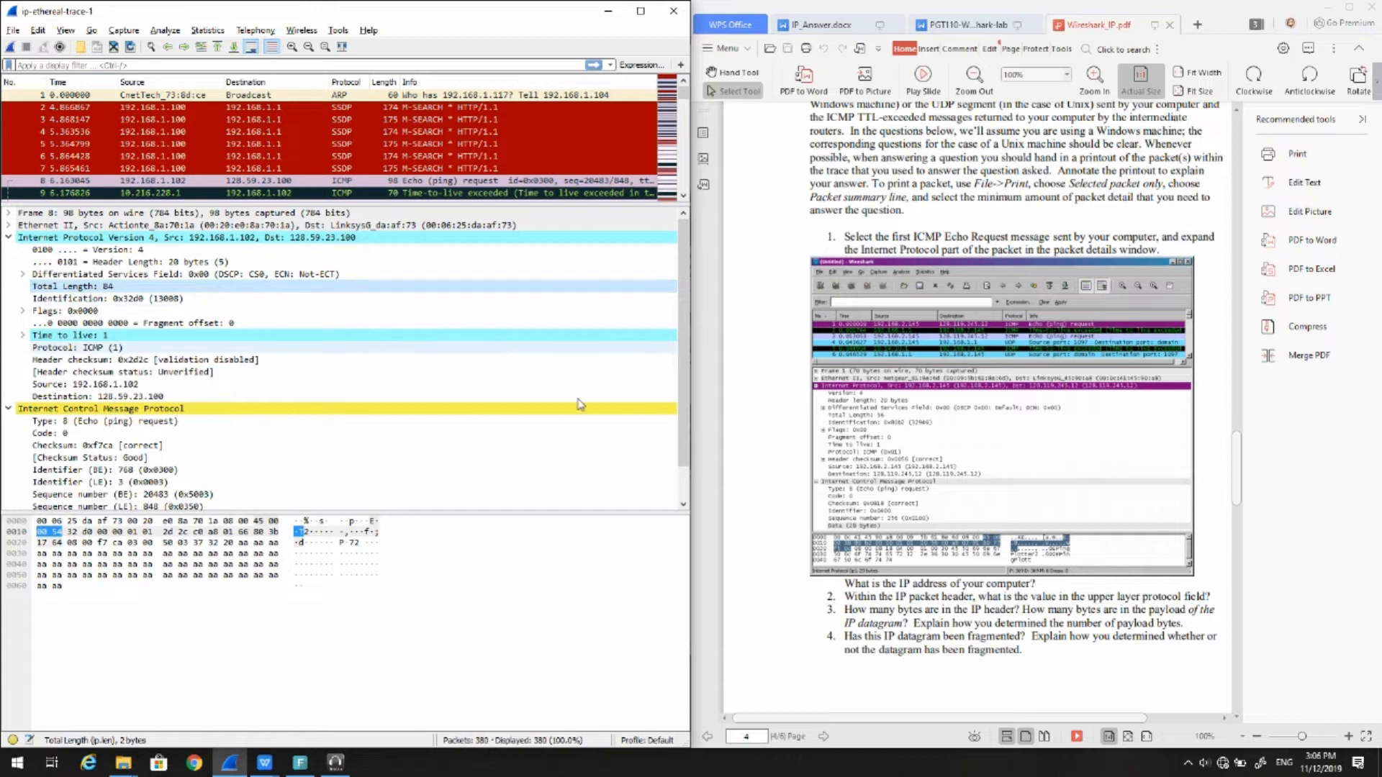
scroll(885, 648, down, 1)
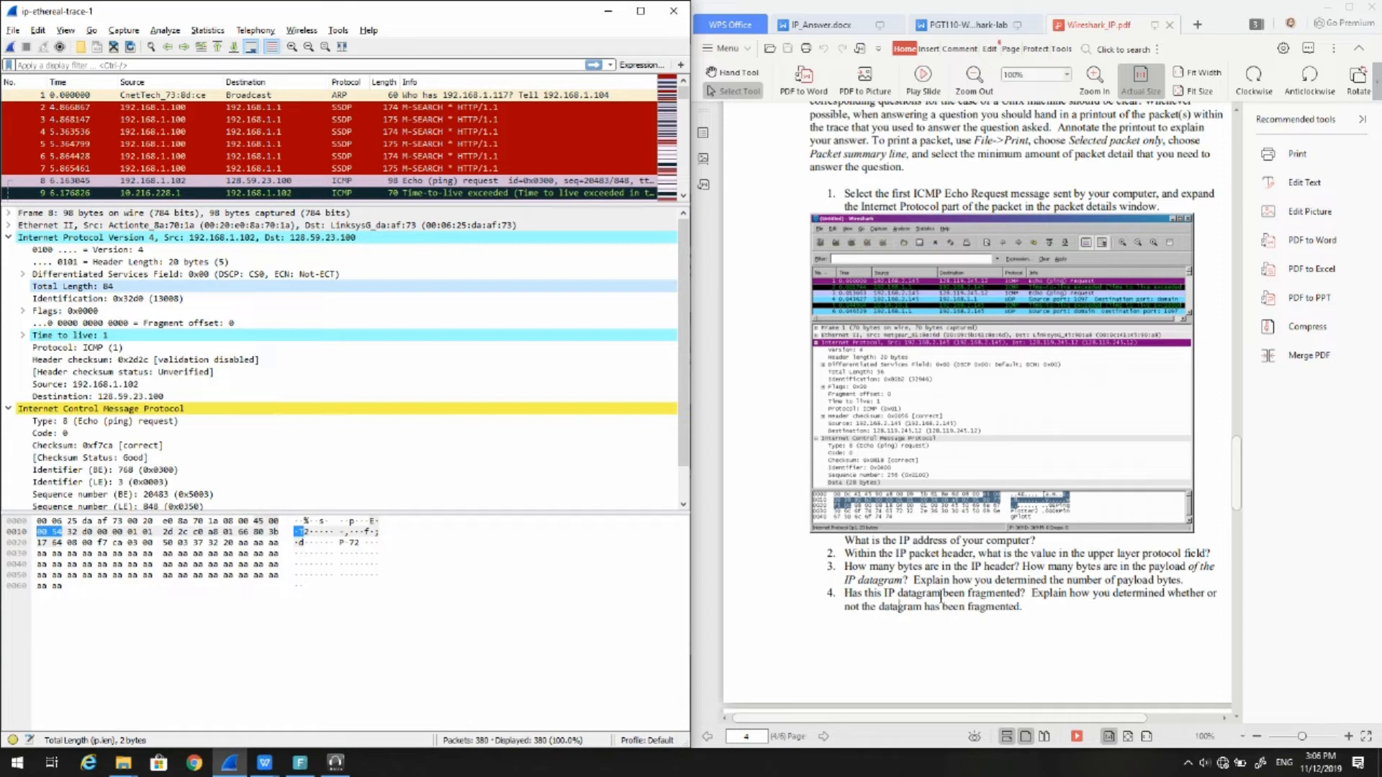
click(296, 326)
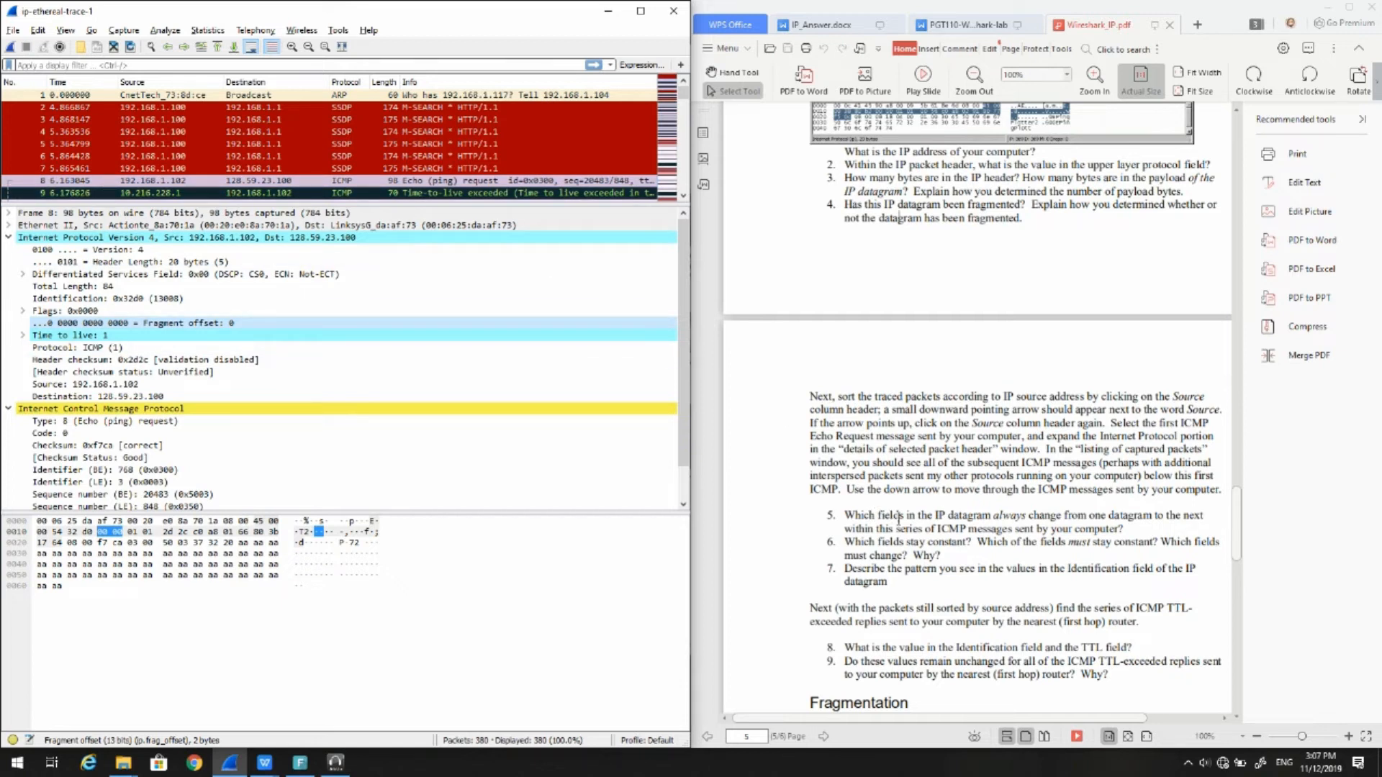
- Compare the IP header fields of ICMP Echo requests 8 and 10 for questions 5 to 7 in Wireshark_IP.pdf
drag(898, 518, 902, 523)
click(1037, 523)
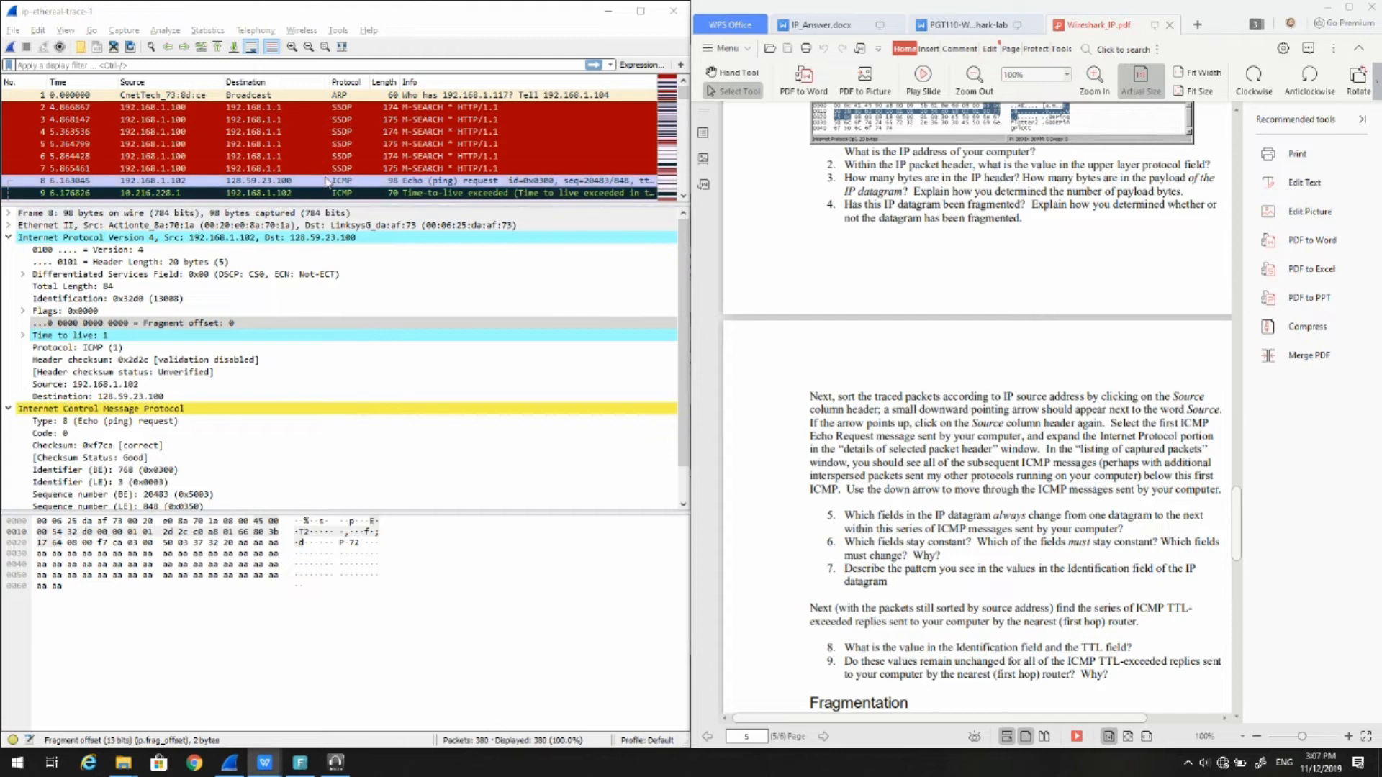
scroll(101, 170, down, 1)
click(101, 149)
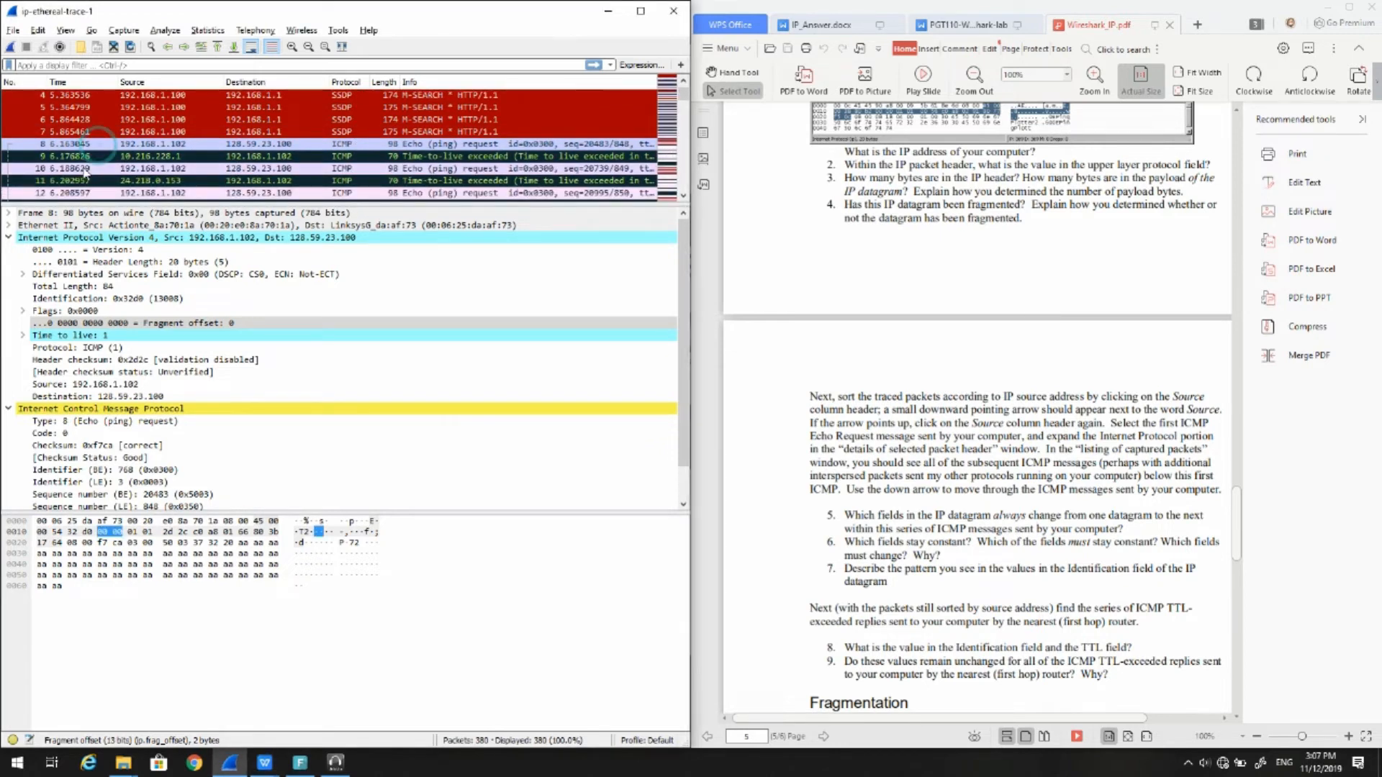
click(81, 168)
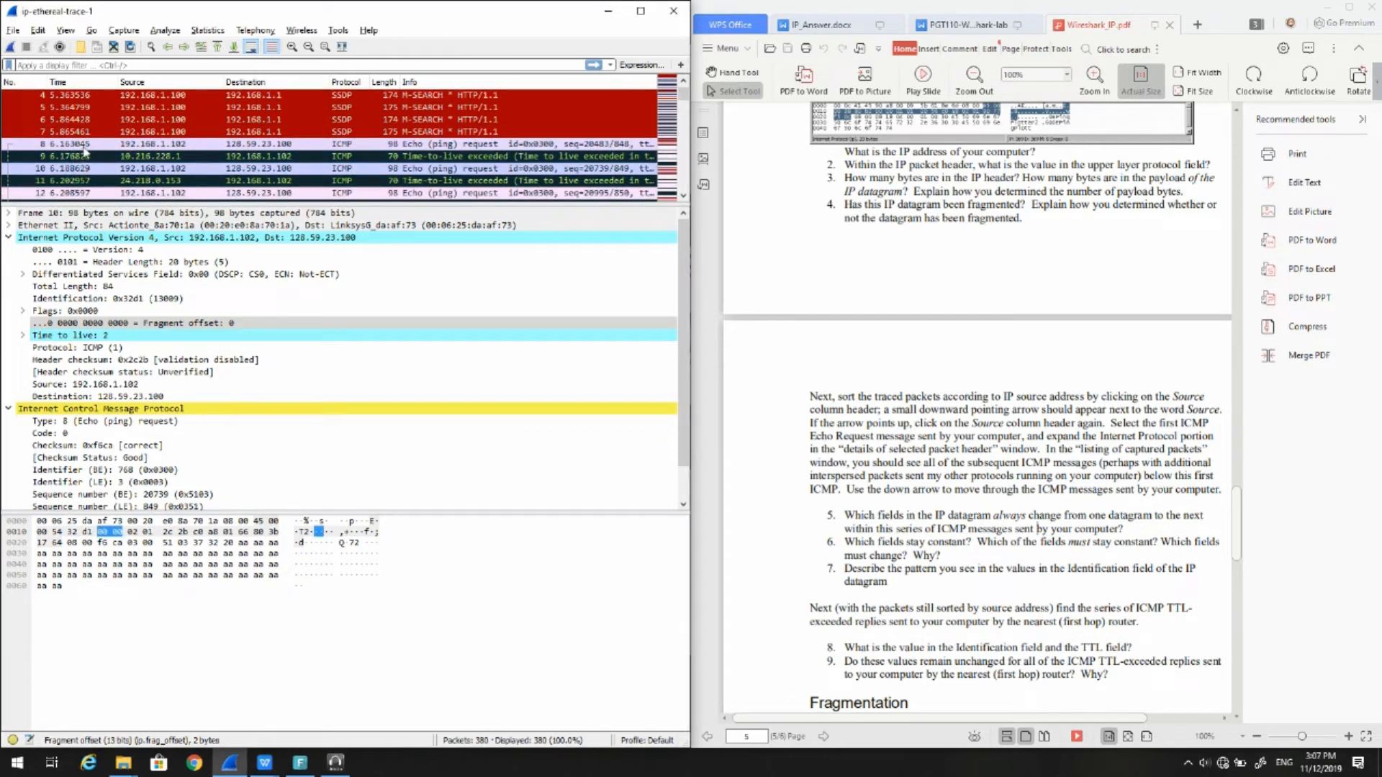
click(84, 146)
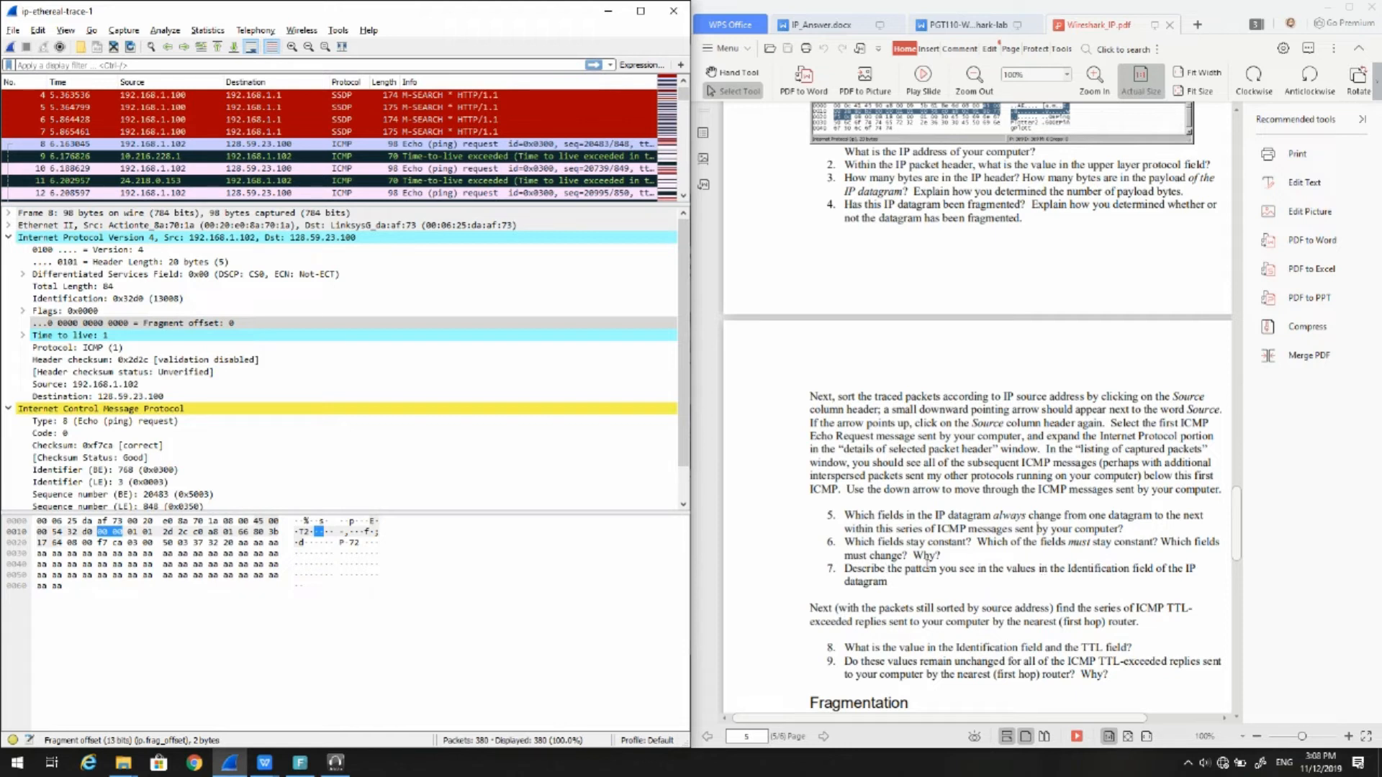
click(1020, 570)
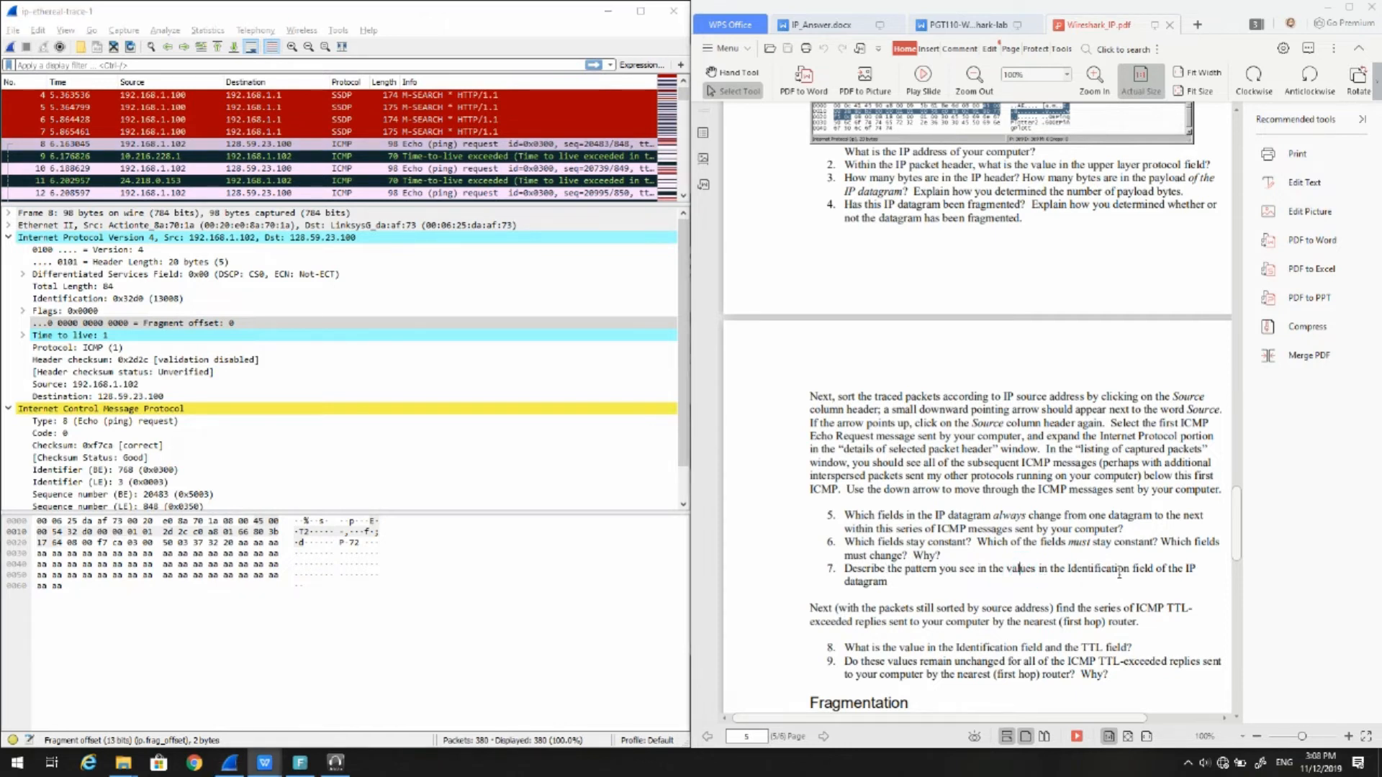
- Compare the Identification field of ICMP Echo requests 8 and 10 for question 7 in Wireshark_IP.pdf
click(106, 146)
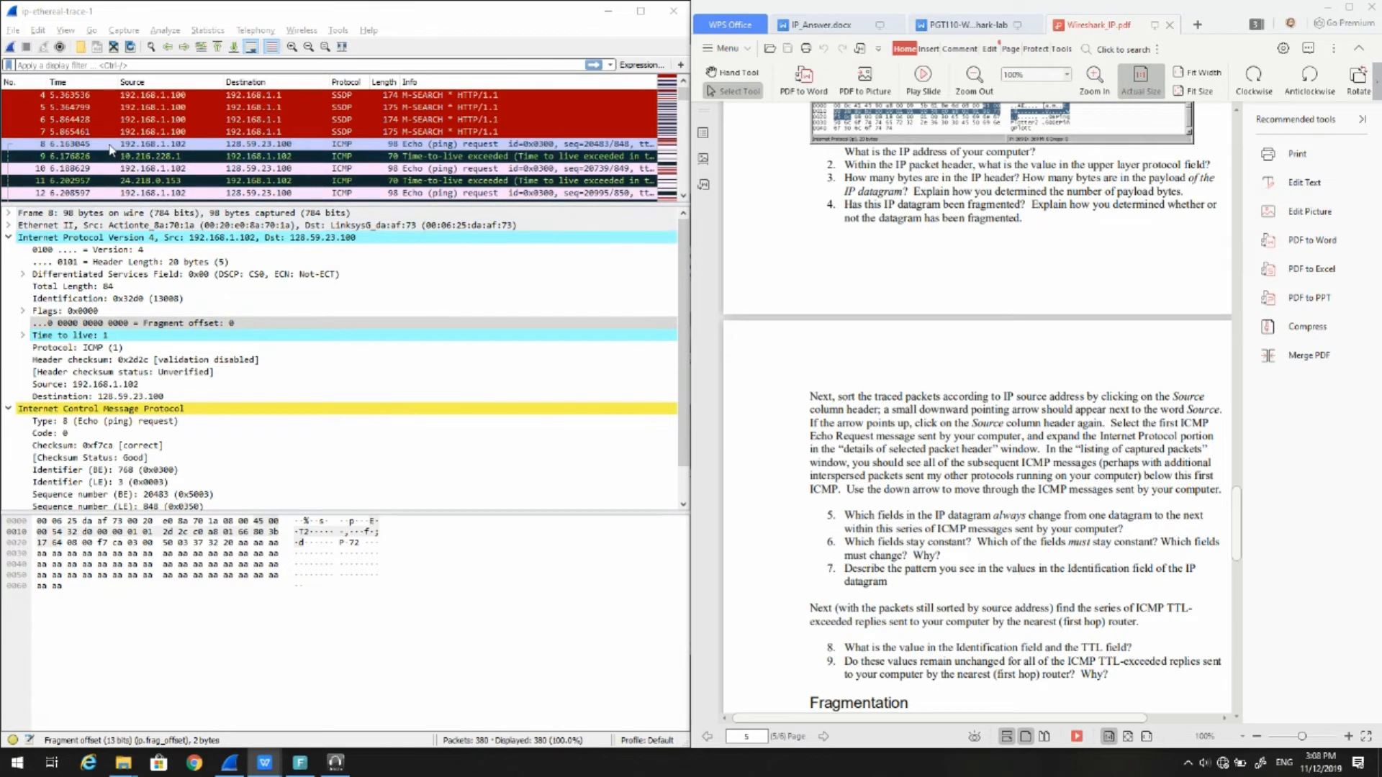
click(70, 145)
click(70, 172)
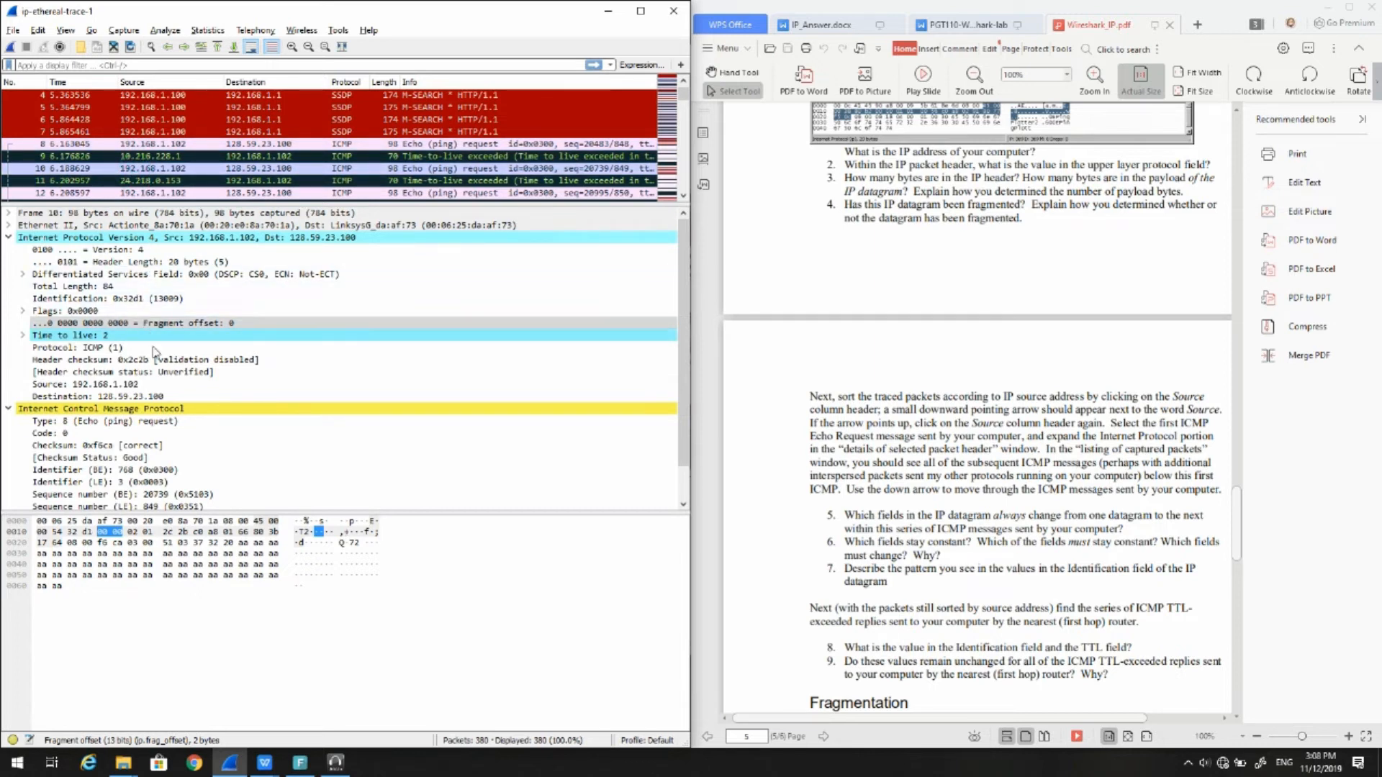
click(178, 299)
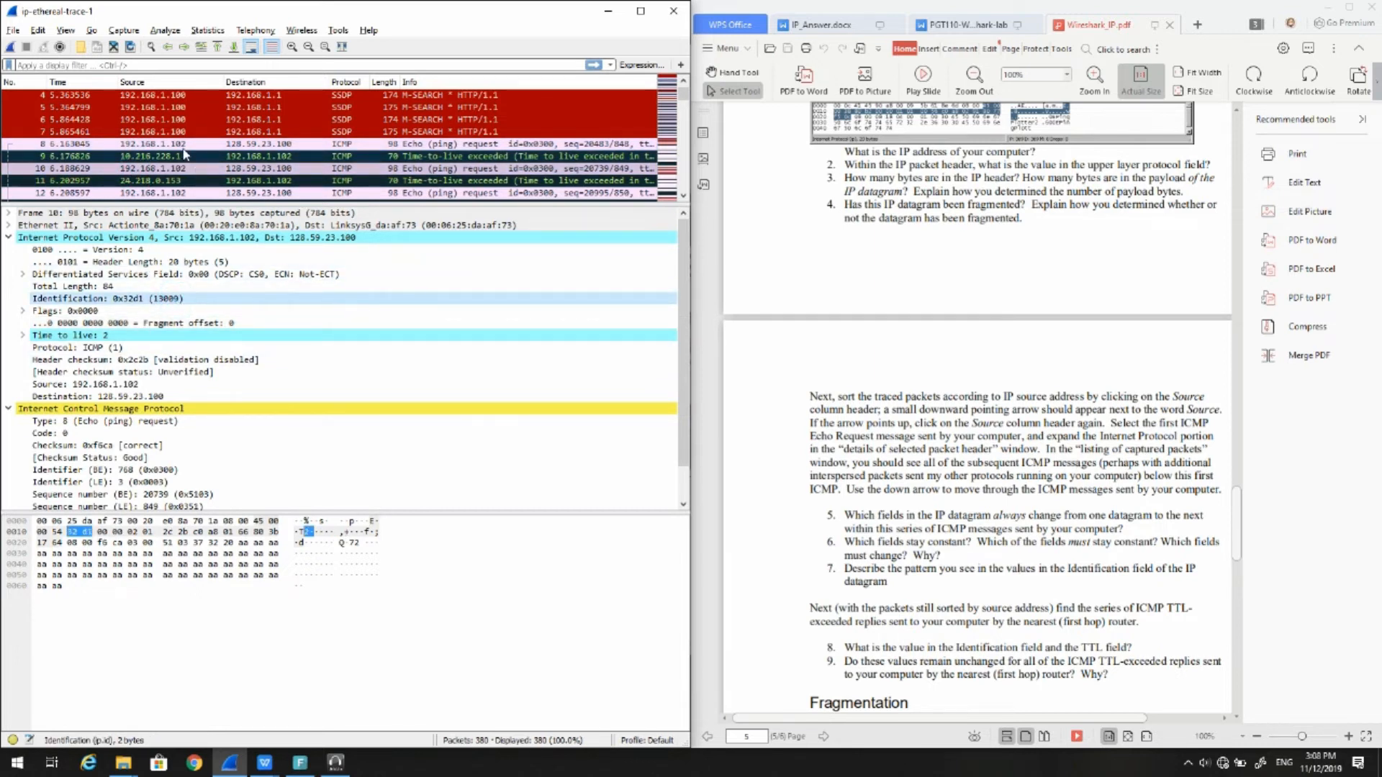
click(175, 144)
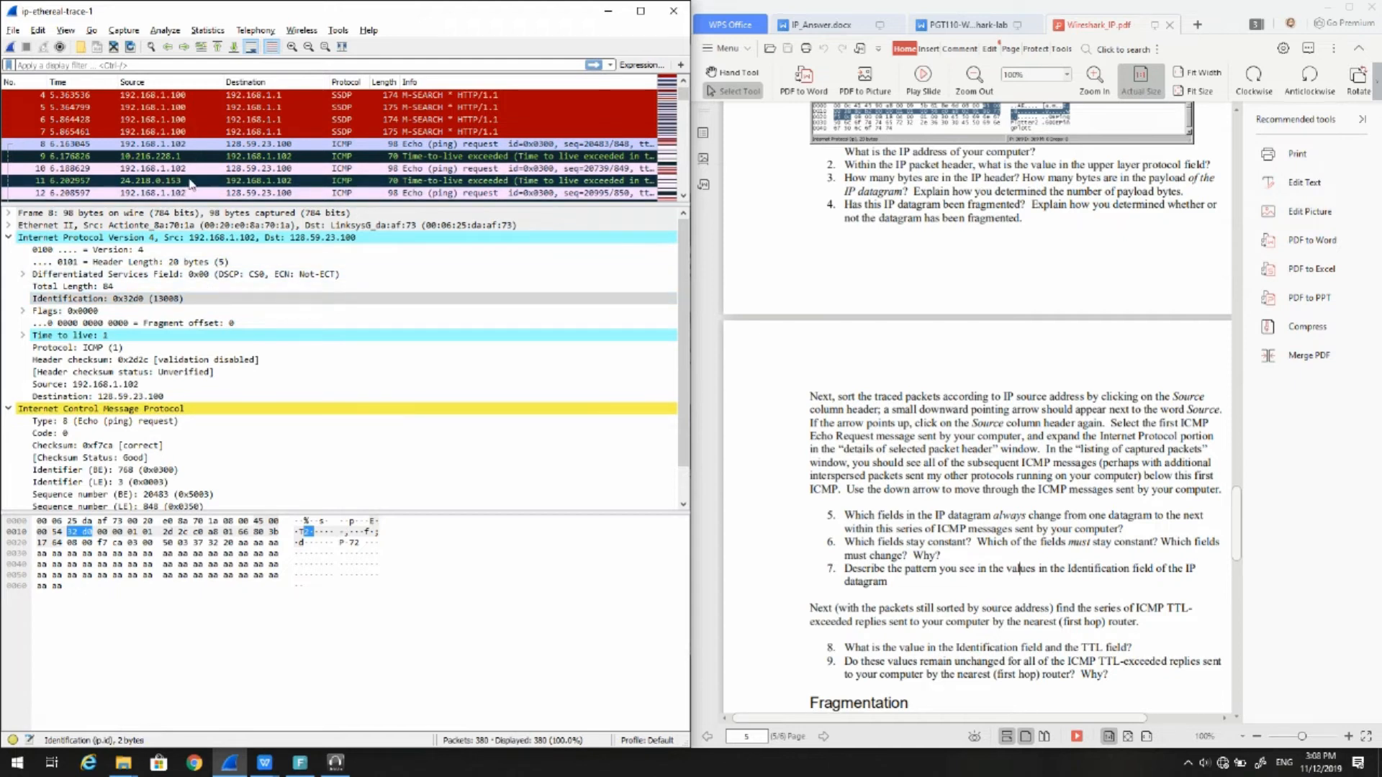
click(191, 170)
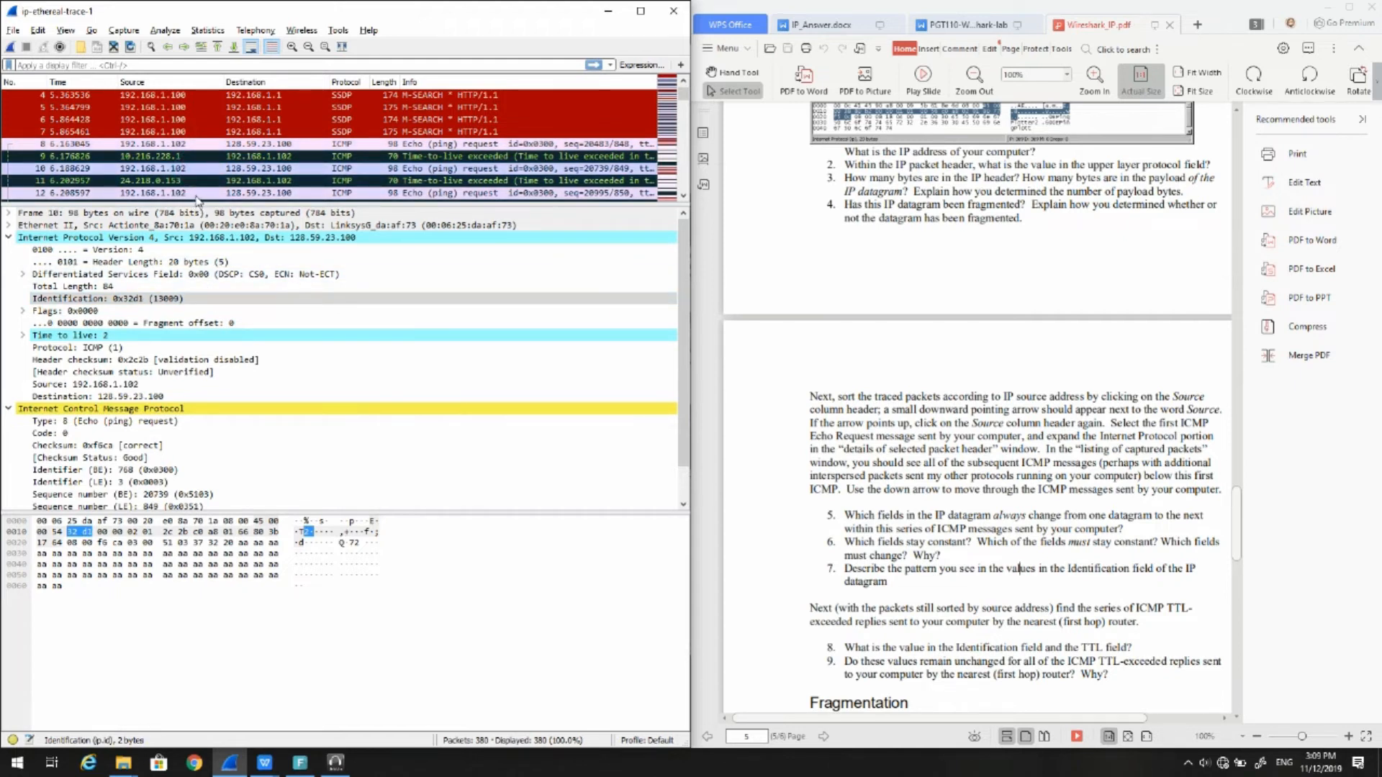
- Inspect the Identification and Time to live fields of packet 8 for question 8
click(188, 145)
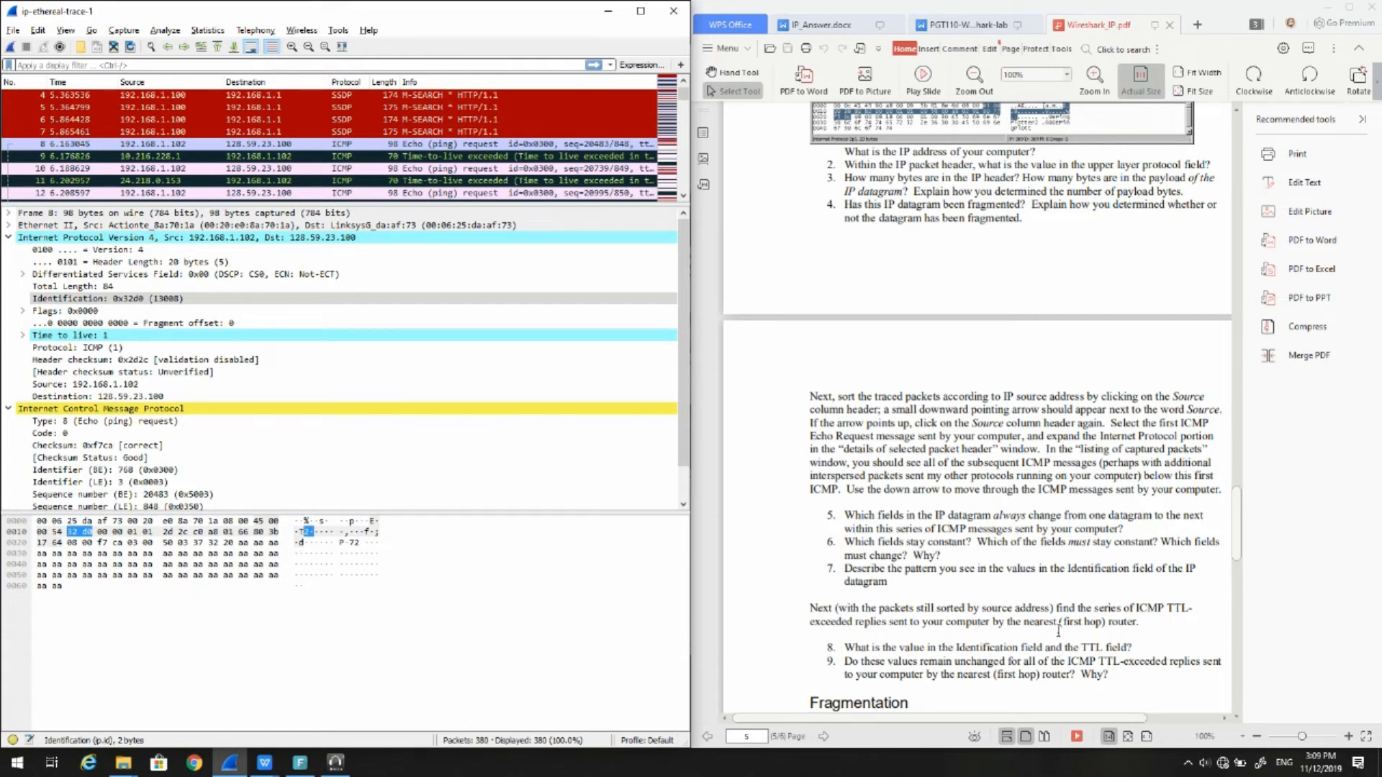
click(150, 299)
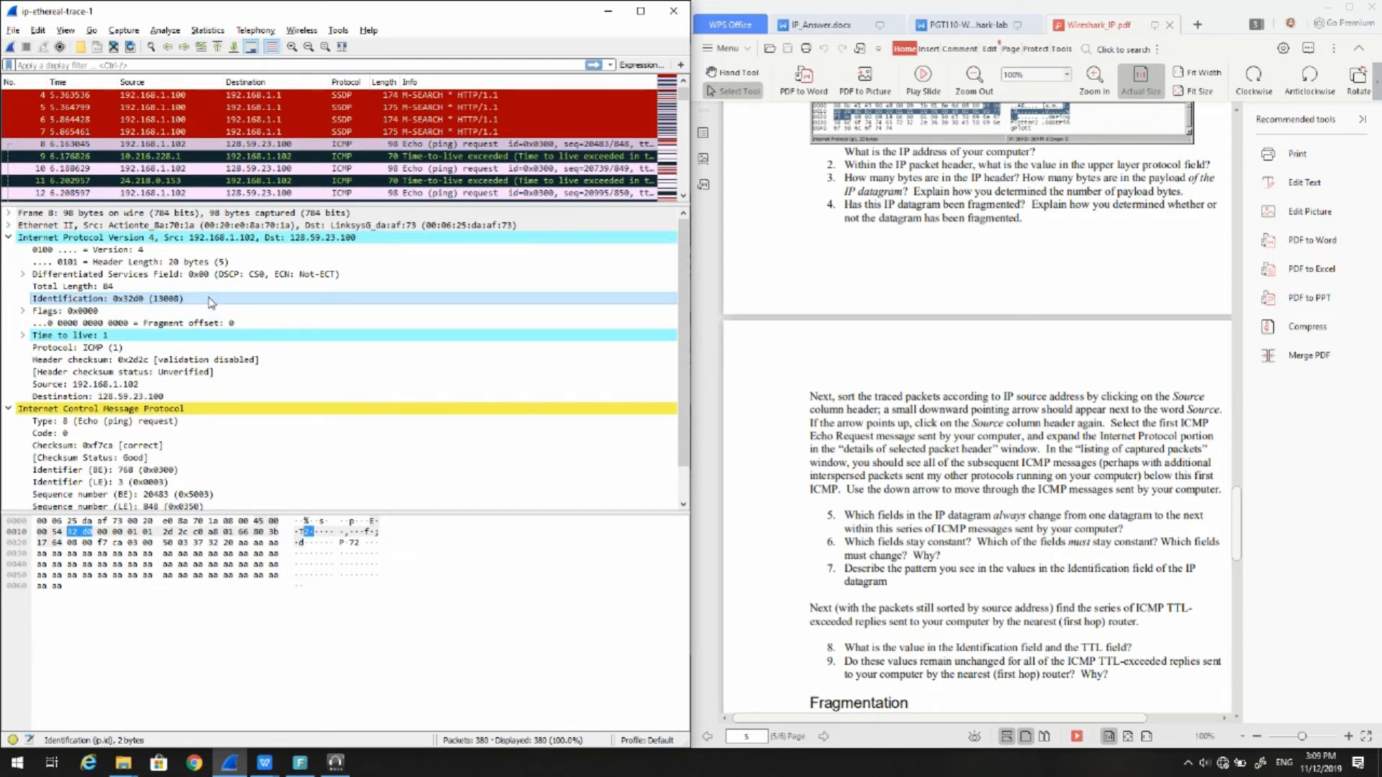
click(151, 337)
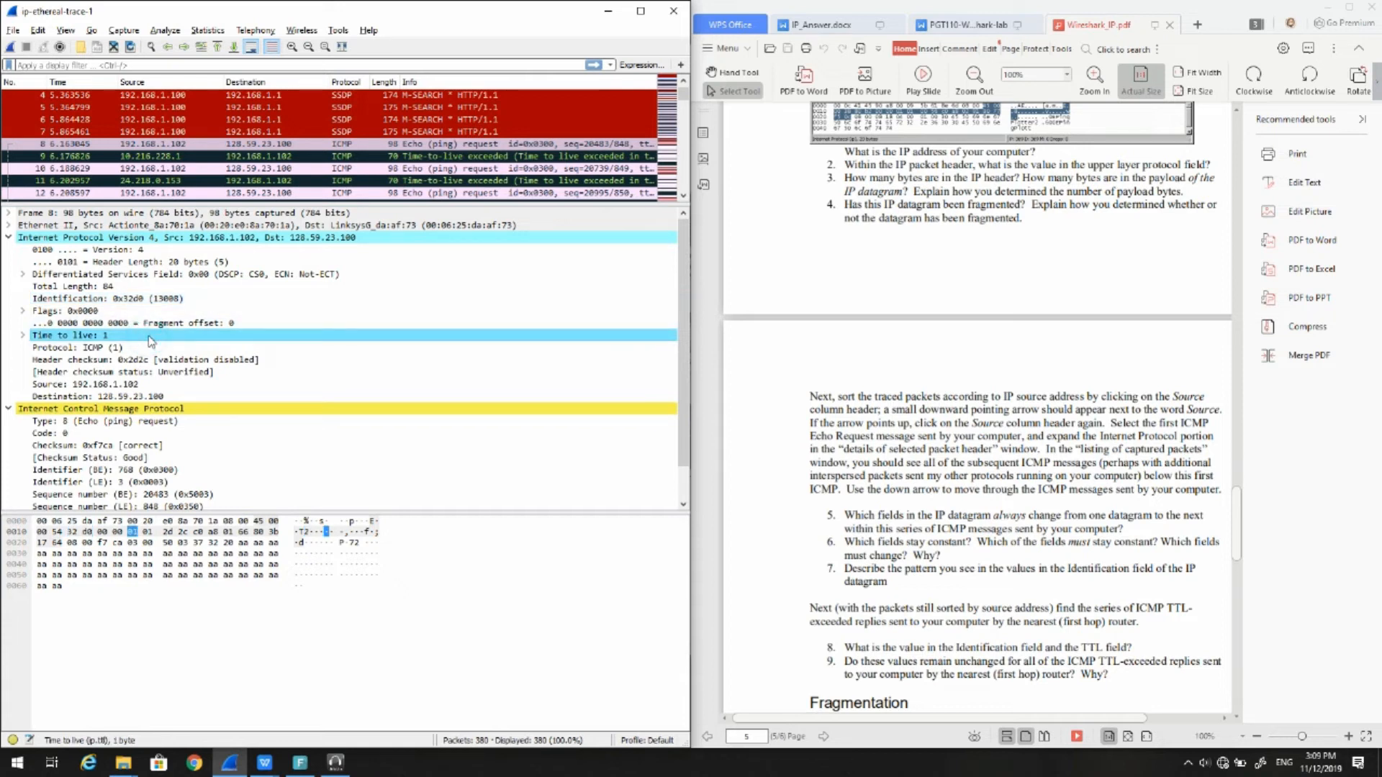
- Inspect the fragment offset of second-fragment packet 93 for question 12, and return to first-fragment packet 92
scroll(907, 467, down, 3)
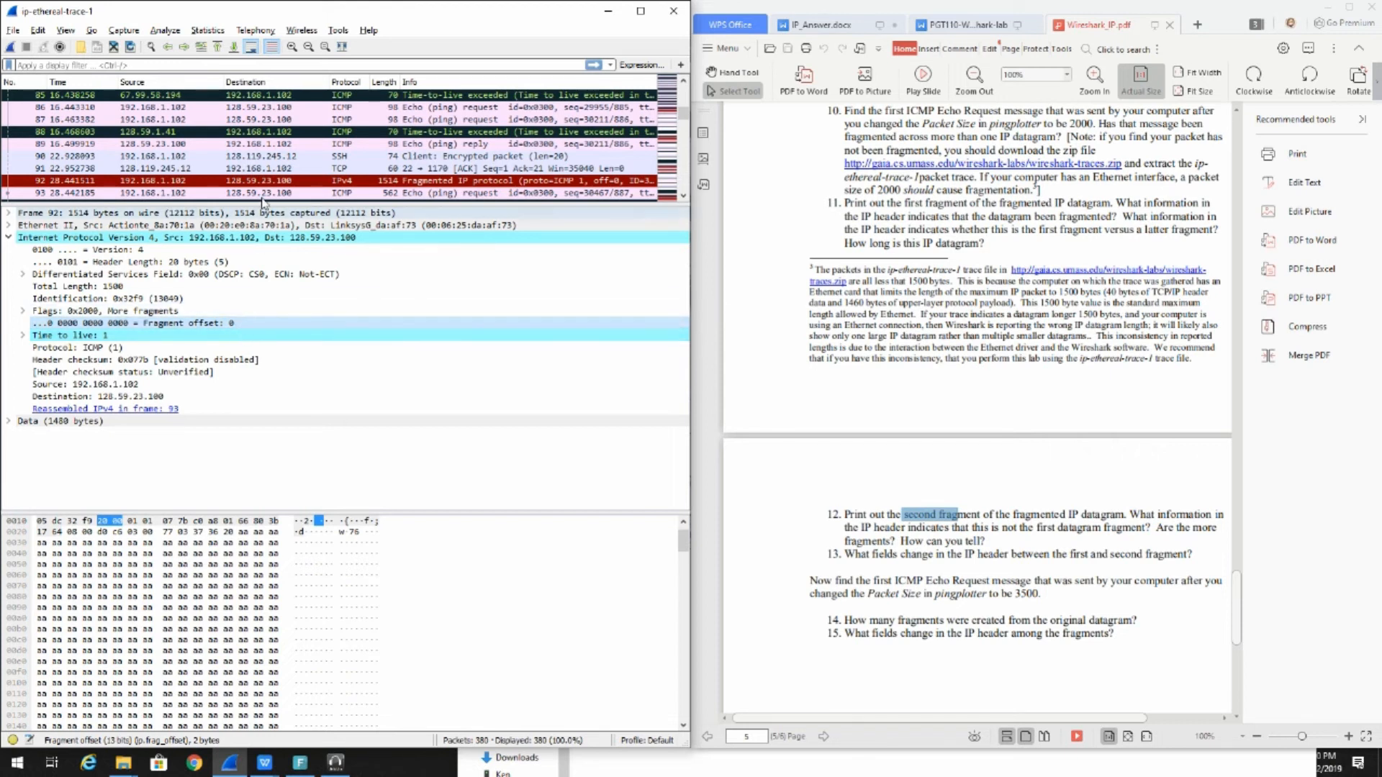
click(84, 193)
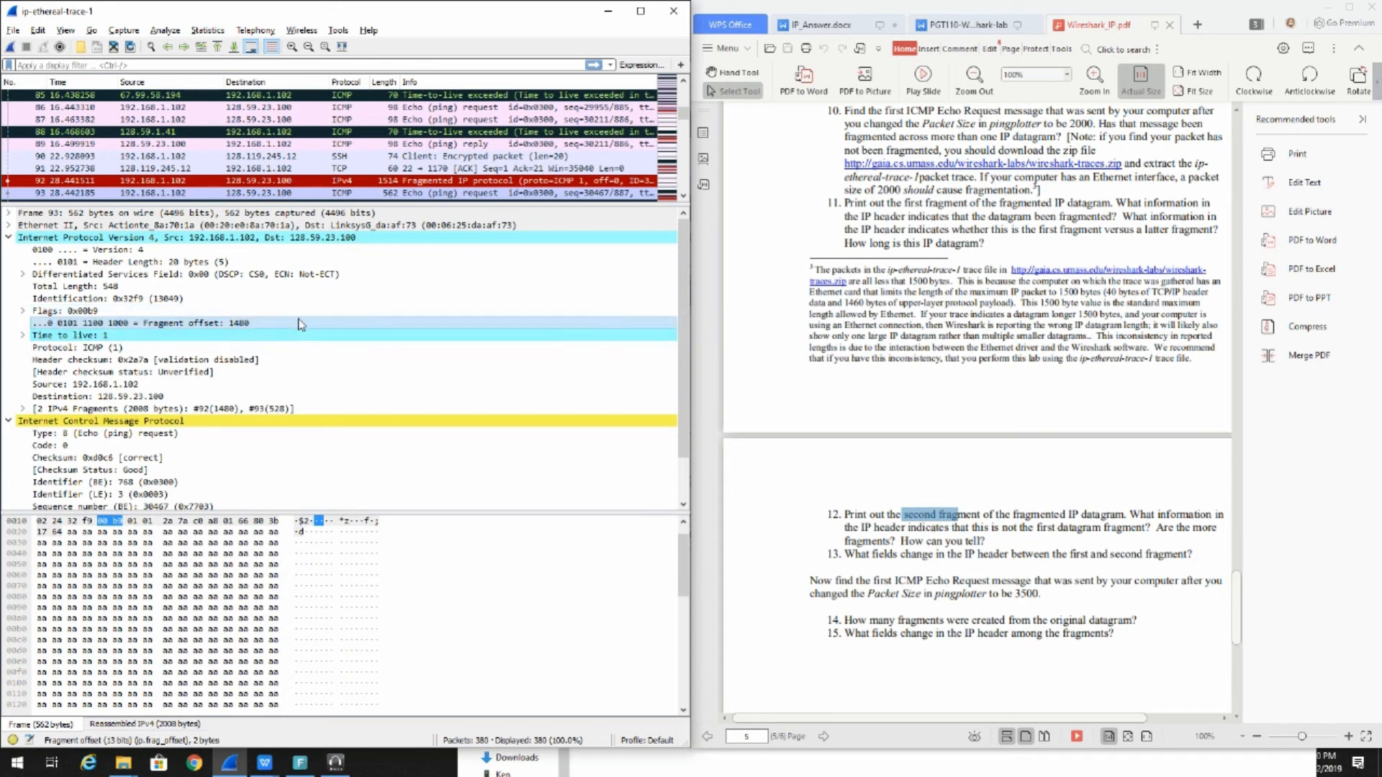
click(91, 181)
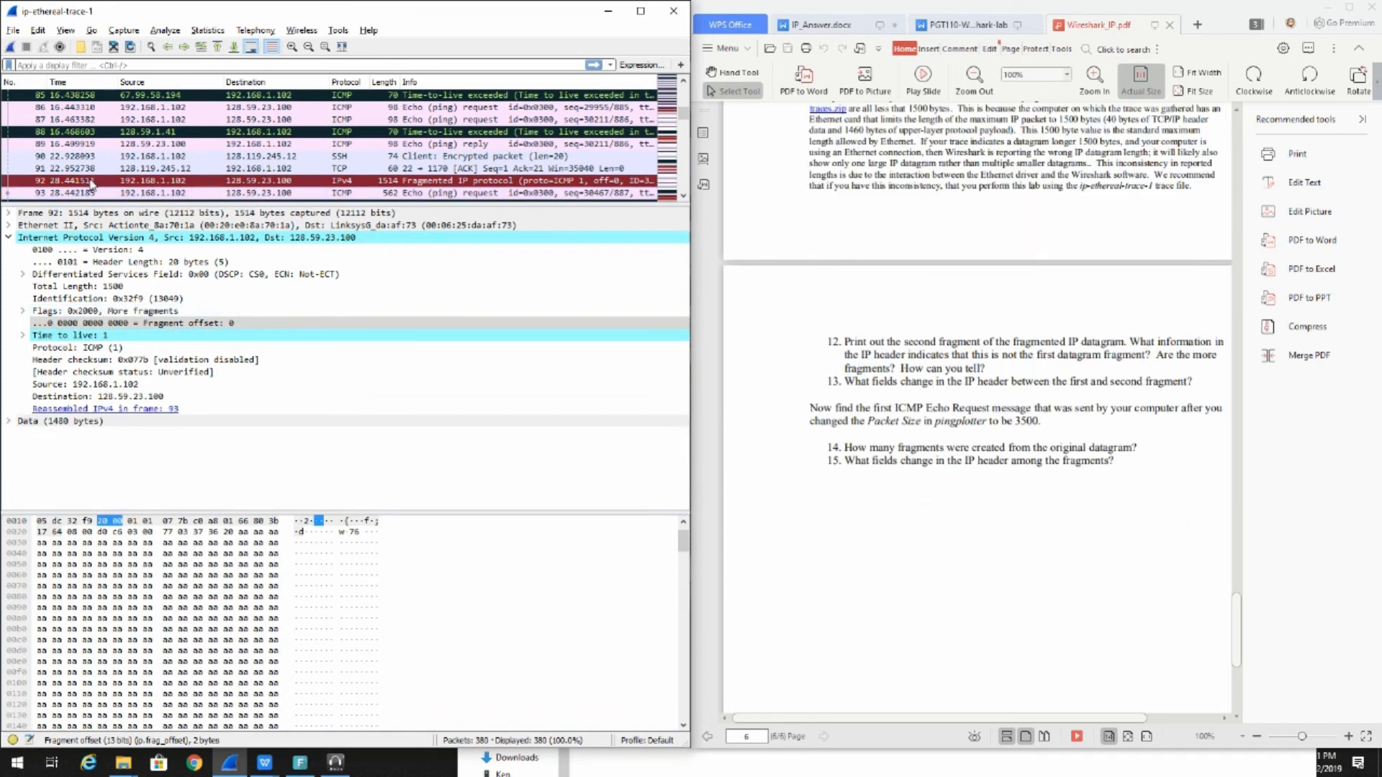
- Alternate between fragment packets 92 and 93 to compare their IP header fields for question 13
click(933, 382)
click(127, 193)
click(125, 182)
key(Down)
key(Up)
key(Down)
key(Up)
key(Up)
key(Down)
key(Down)
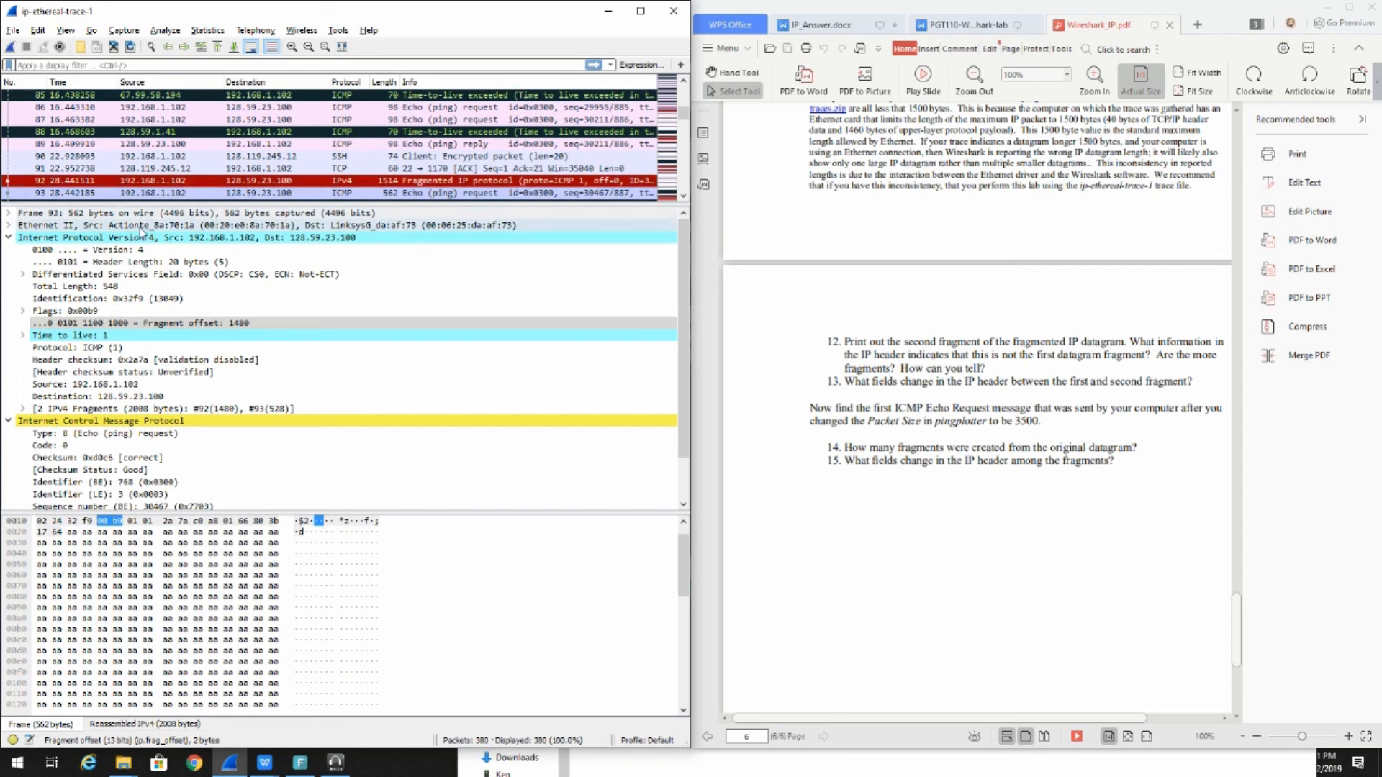
key(Up)
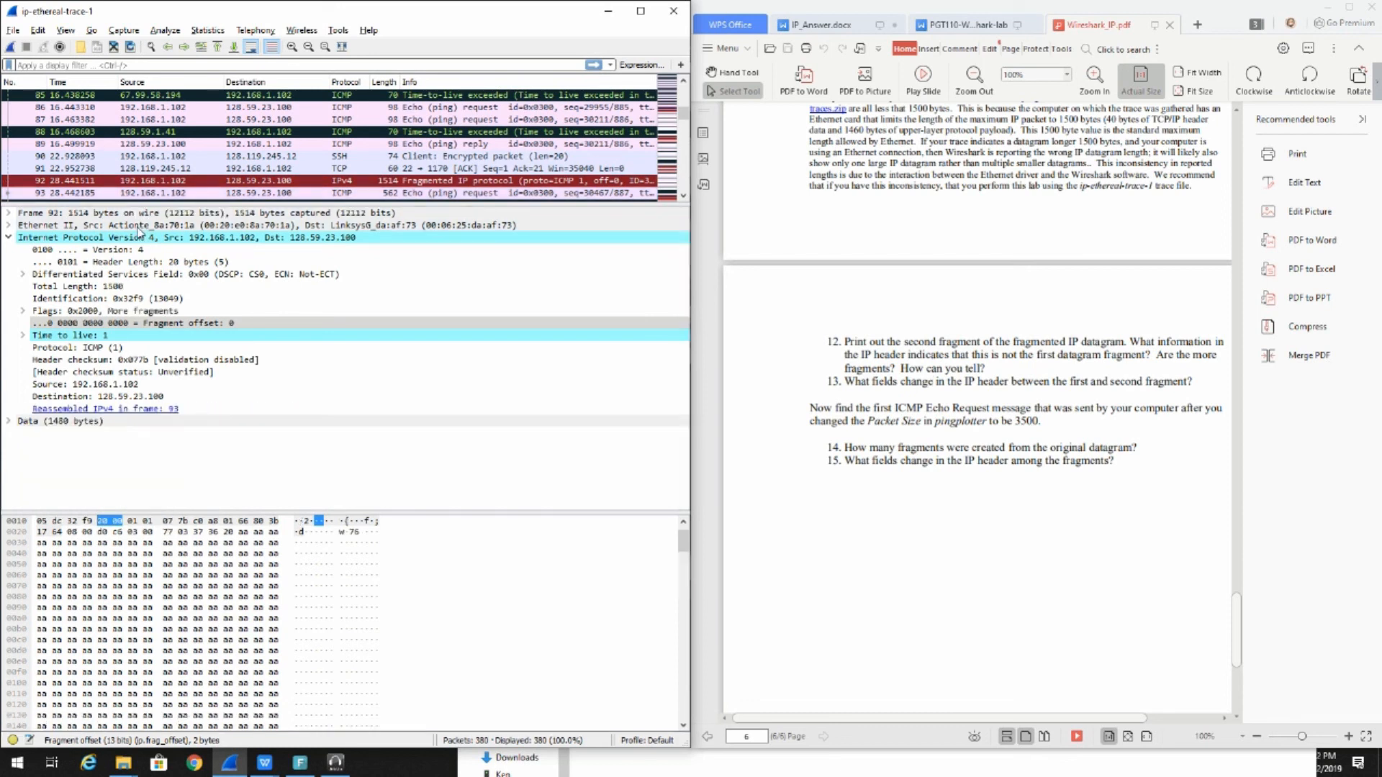
key(Down)
- Review the fragmentation questions in Wireshark_IP.pdf, and check the Total Length field in fragment packets 92 and 93
click(1028, 358)
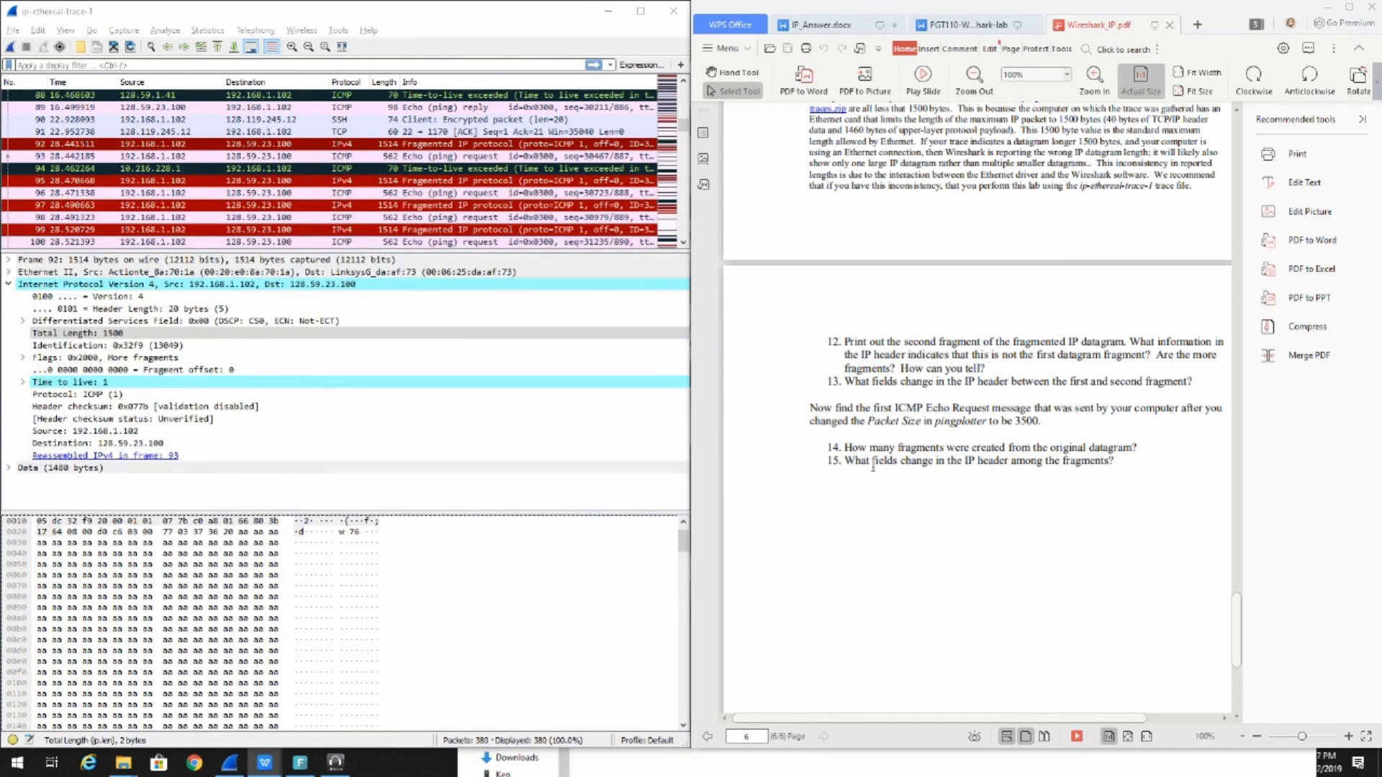
click(875, 464)
click(1053, 549)
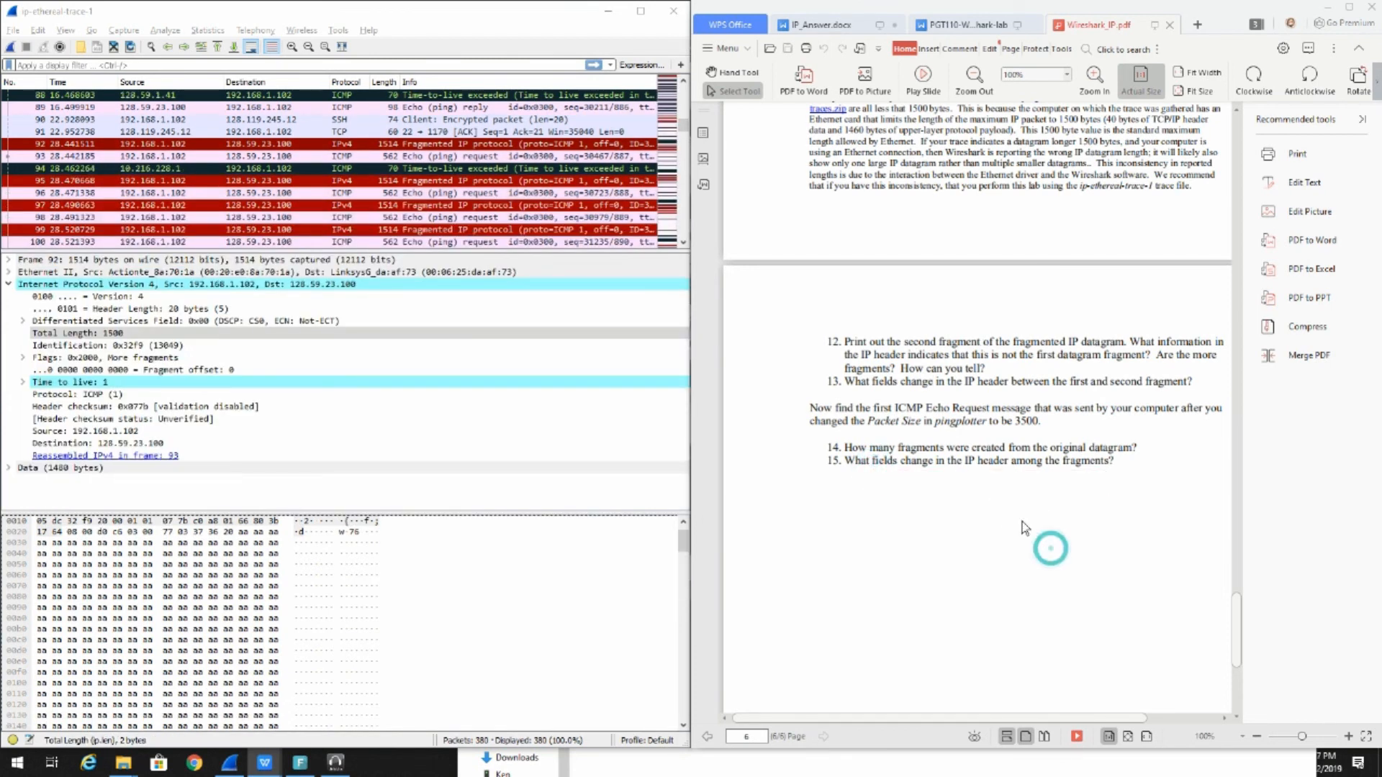
click(56, 156)
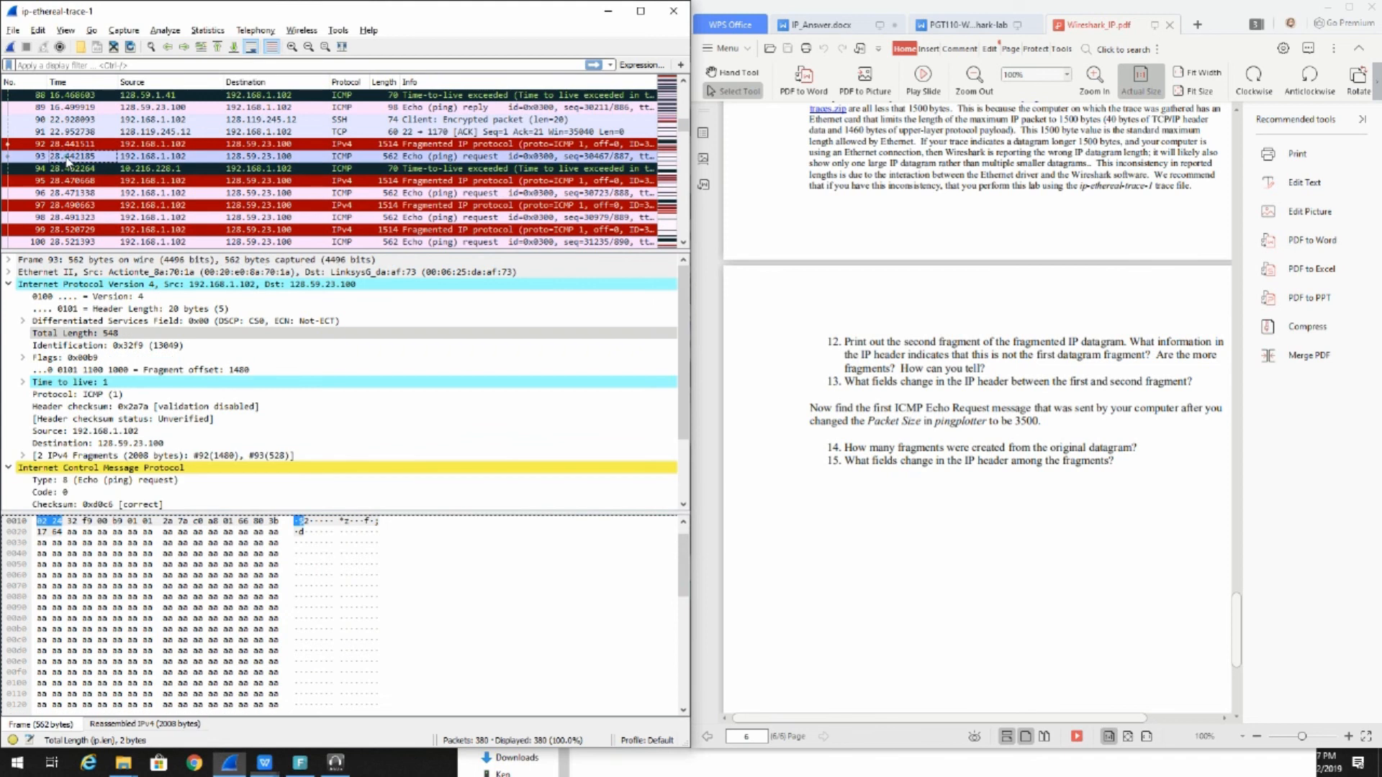
click(198, 145)
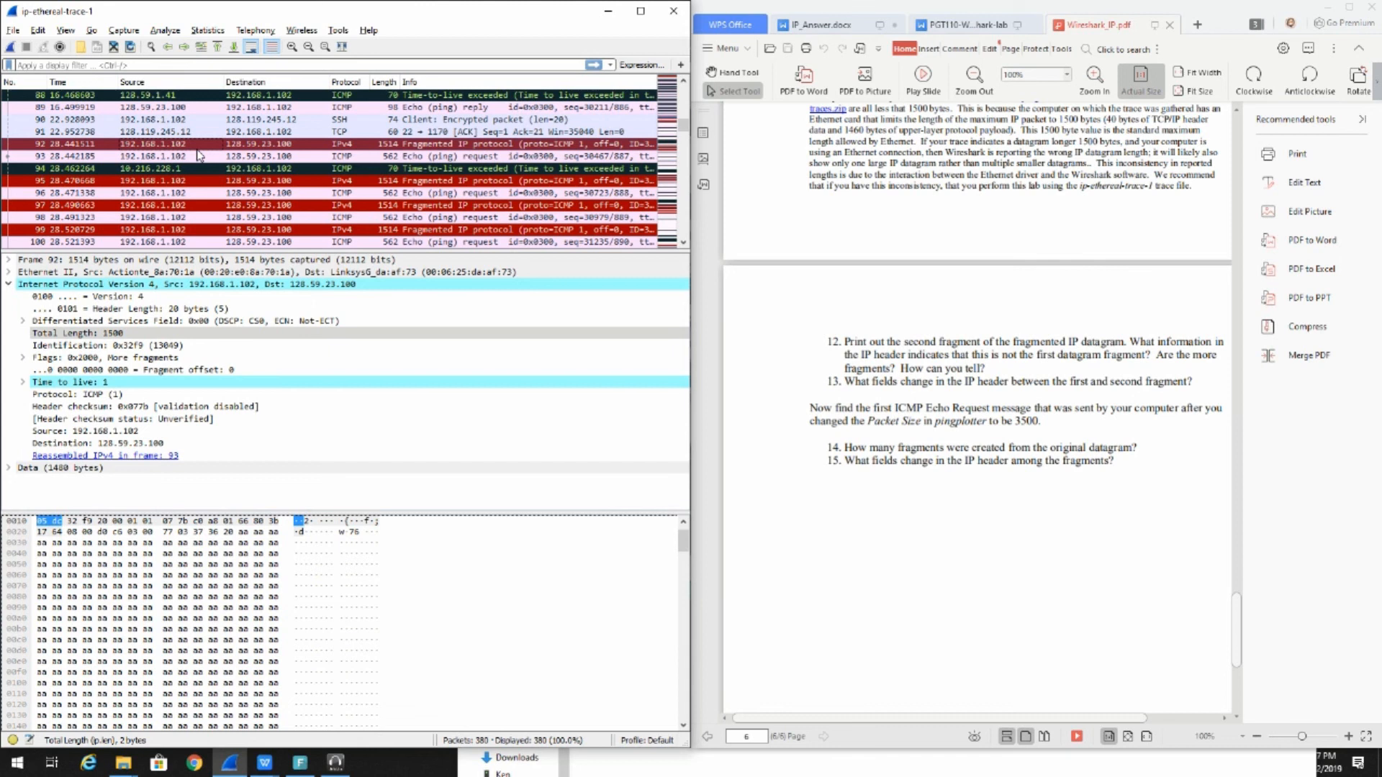
click(152, 333)
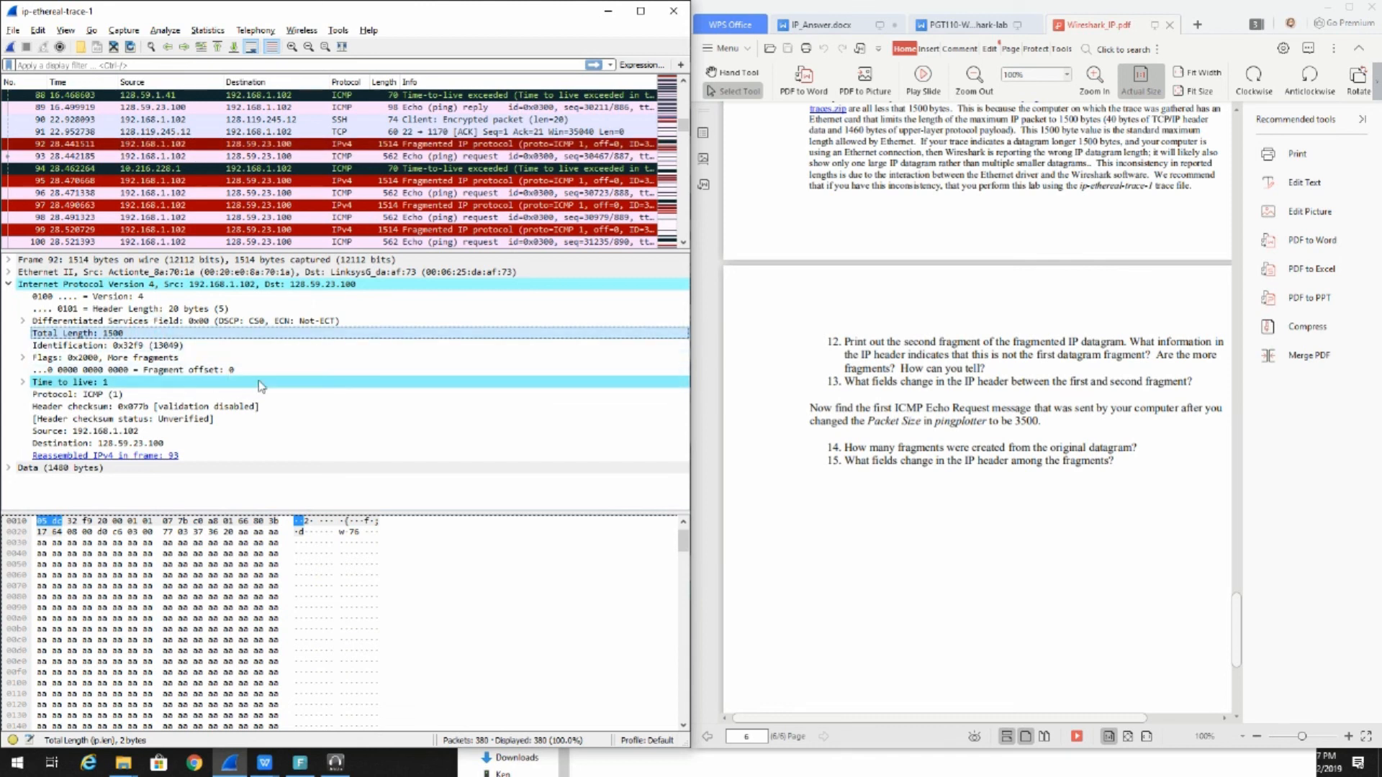
click(64, 166)
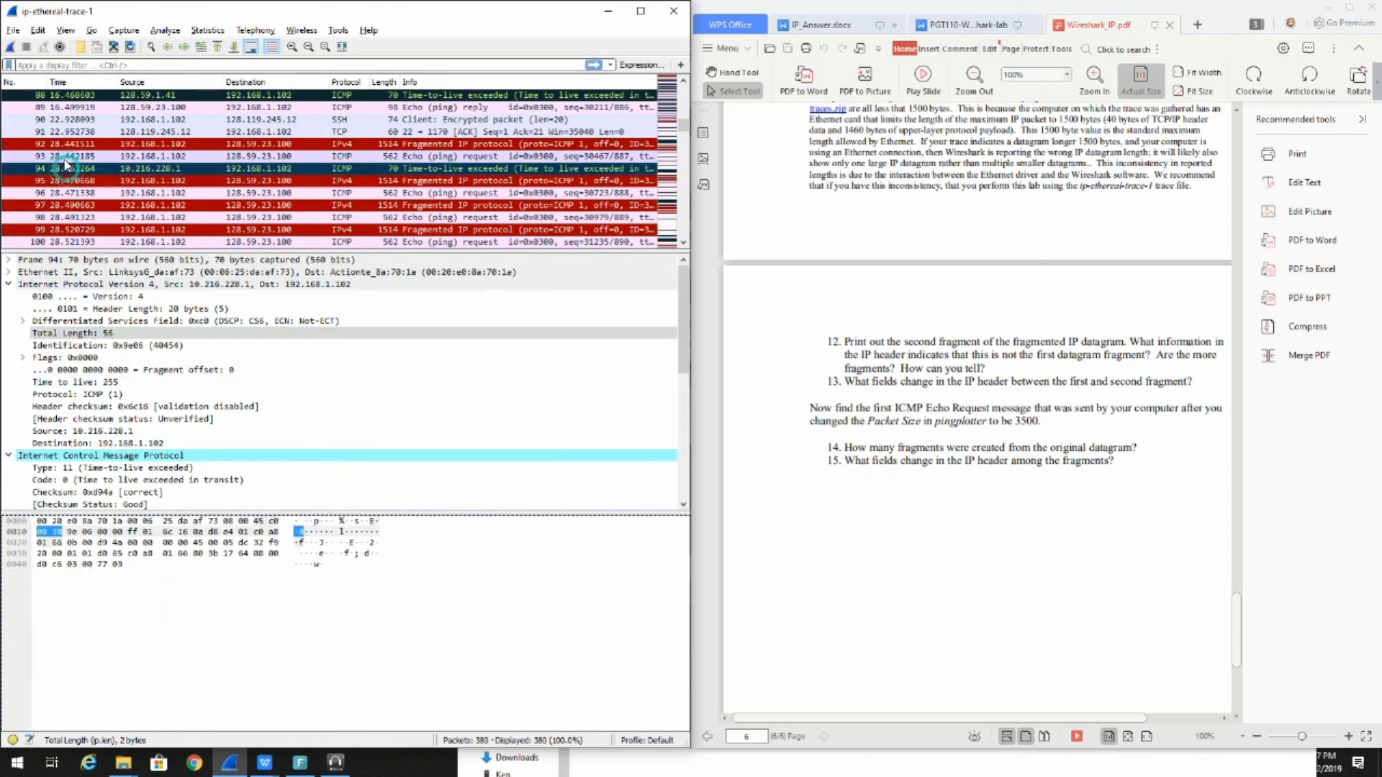
click(65, 157)
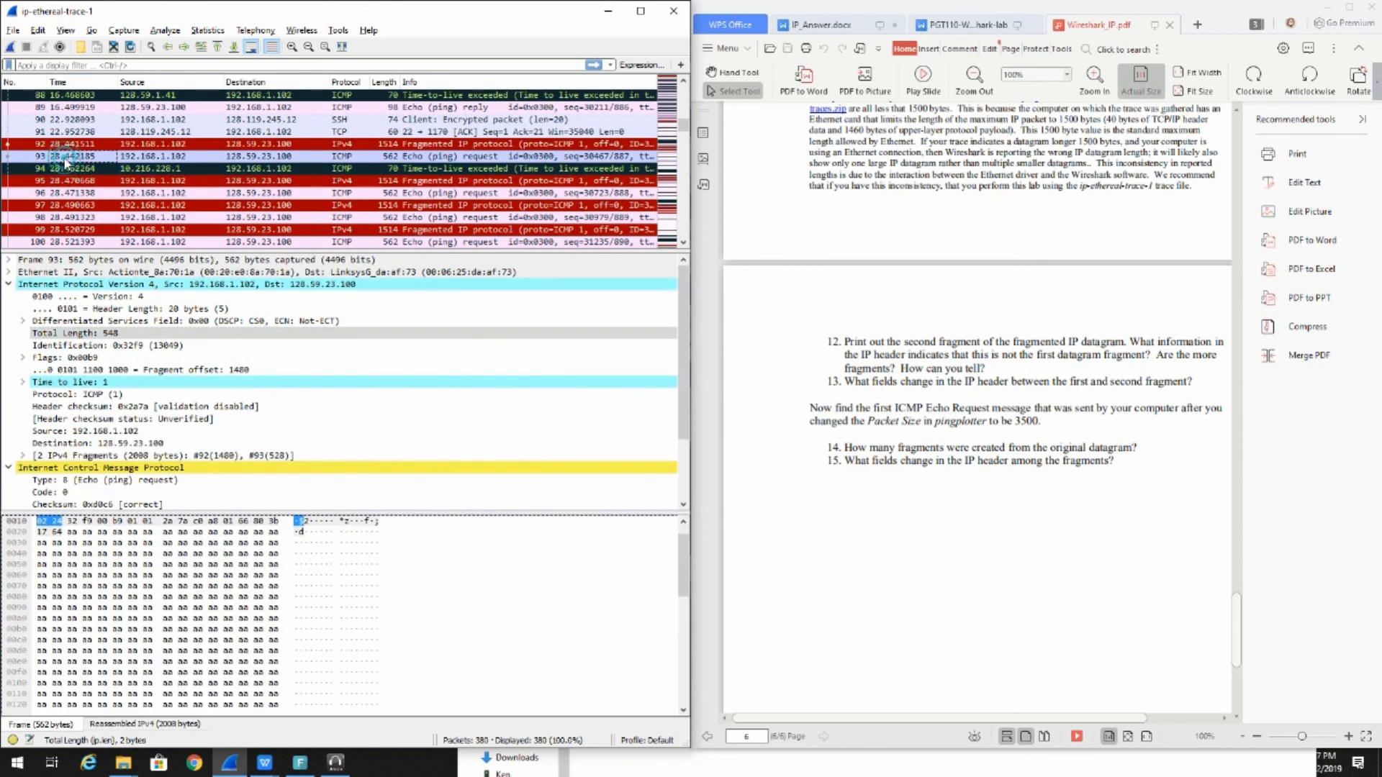
click(117, 334)
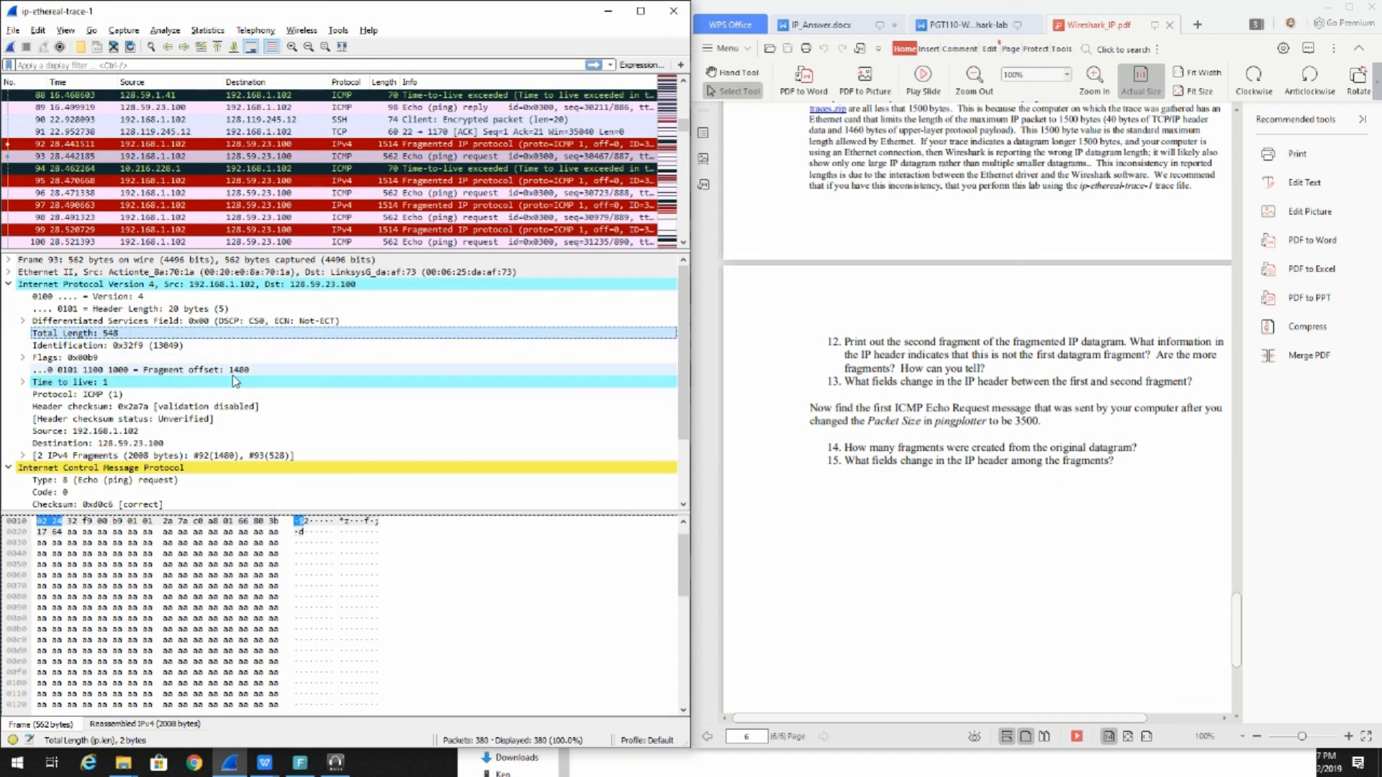
- Find the first fragment of the 3500-byte Echo request, packet 216, and inspect its fragment offset for questions 14 and 15
scroll(207, 205, down, 15)
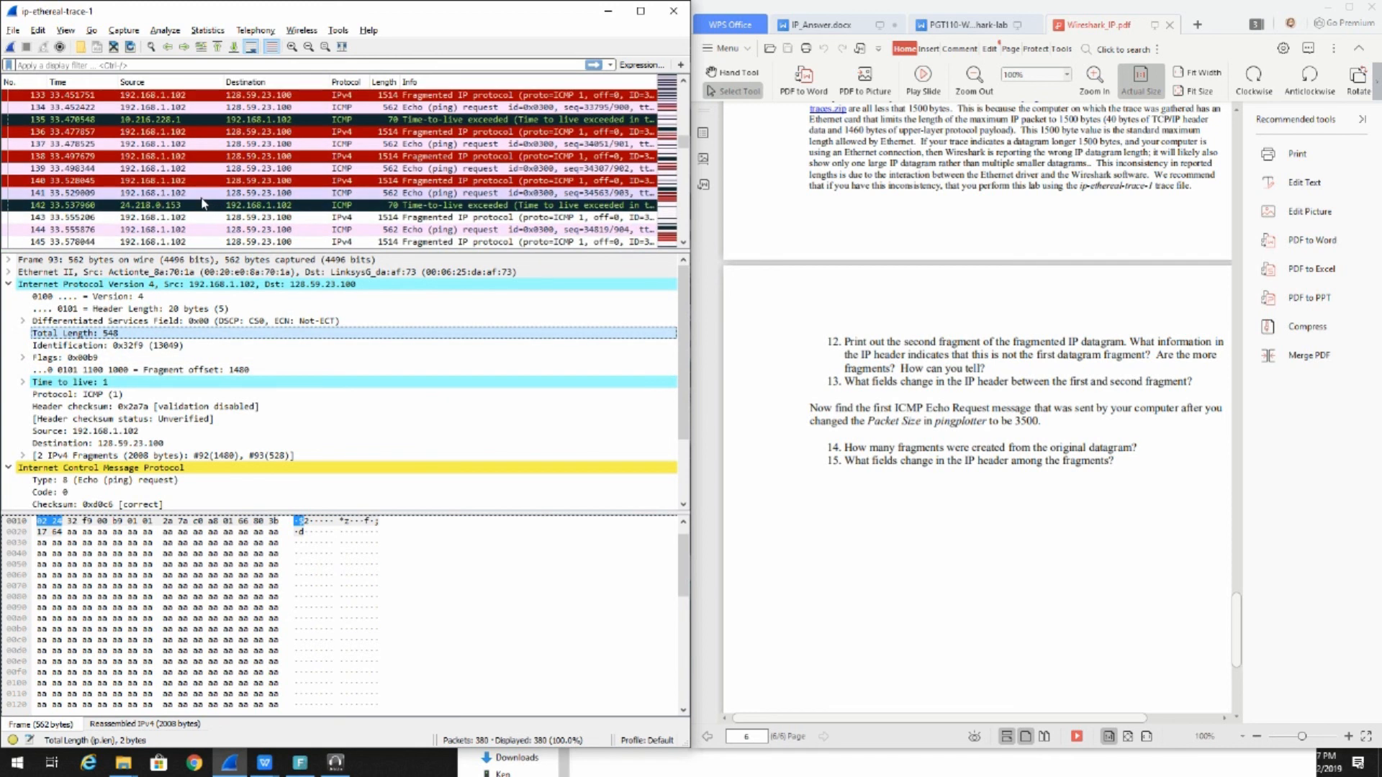
scroll(86, 194, down, 5)
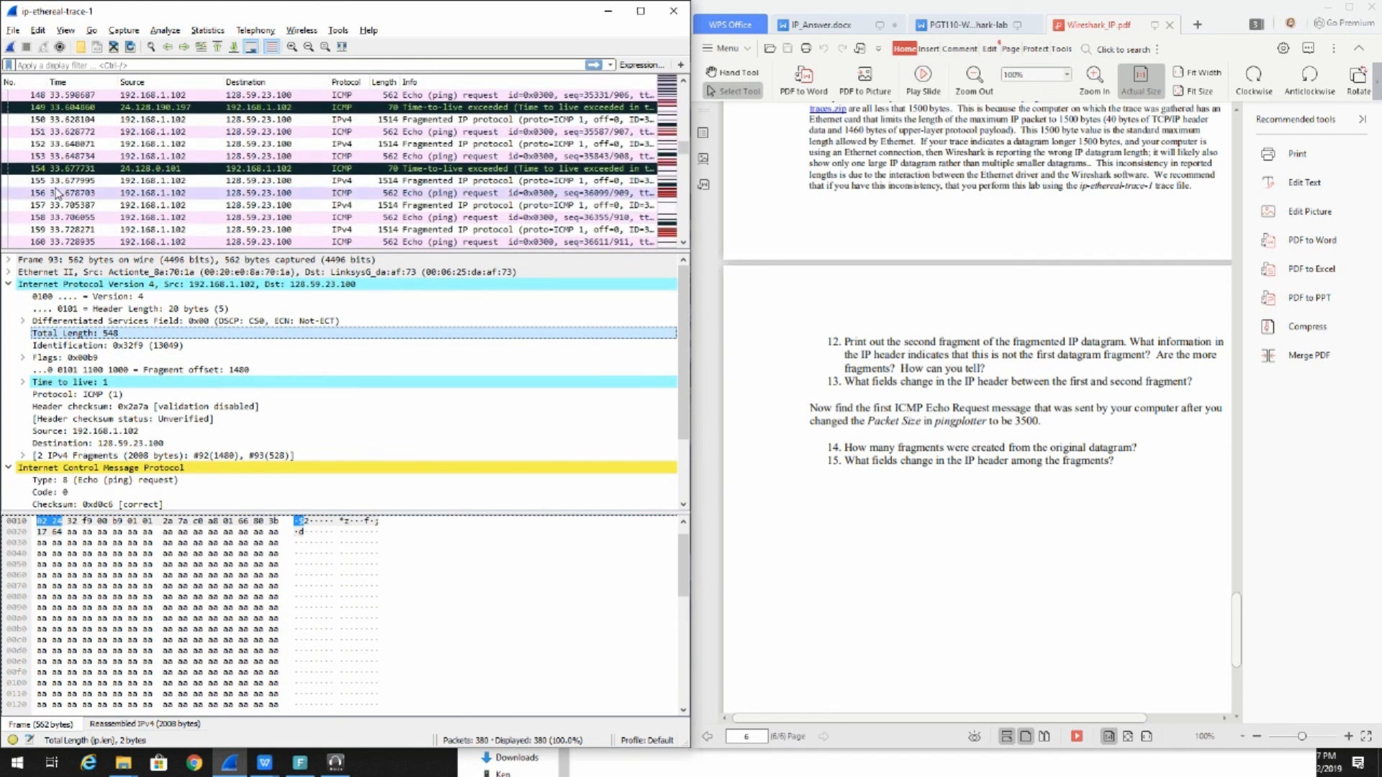
scroll(57, 194, down, 16)
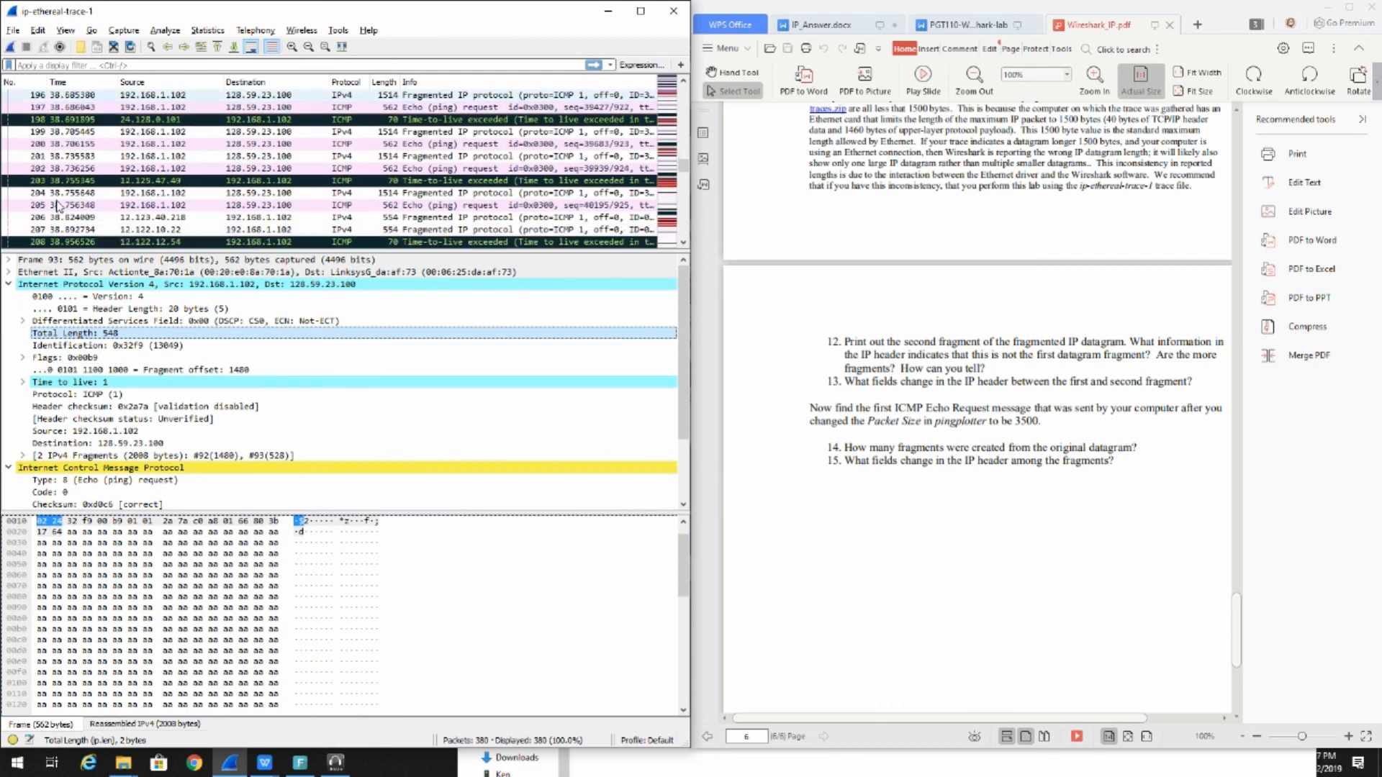
scroll(58, 205, down, 2)
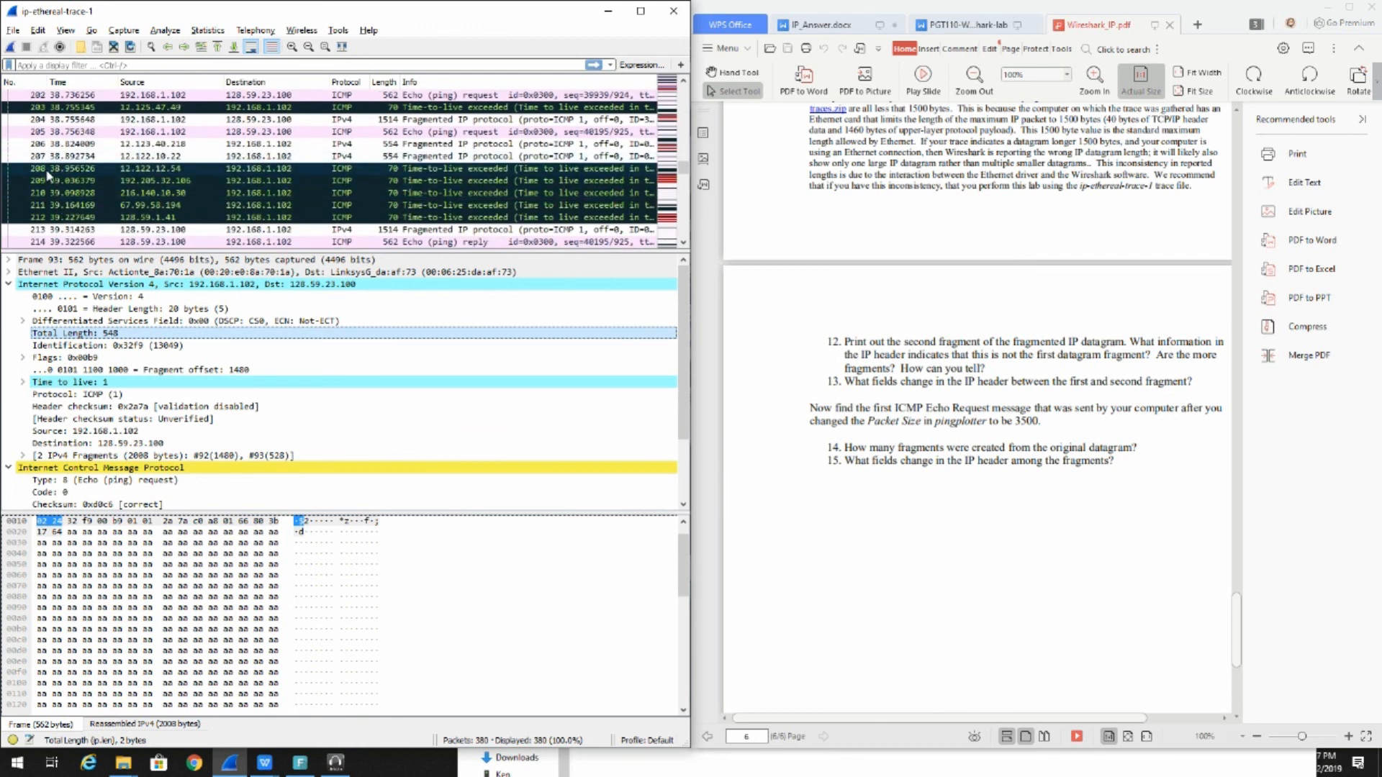
scroll(49, 175, down, 3)
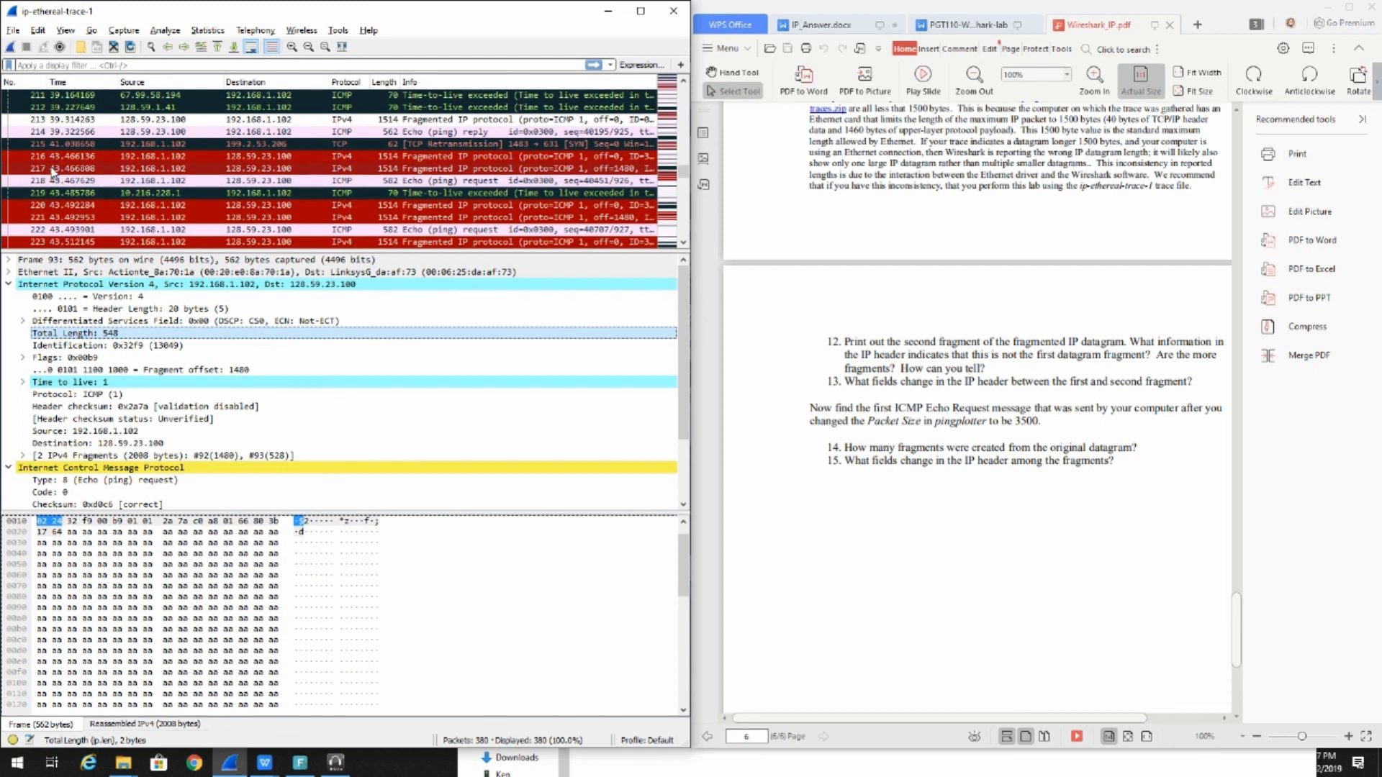
click(57, 157)
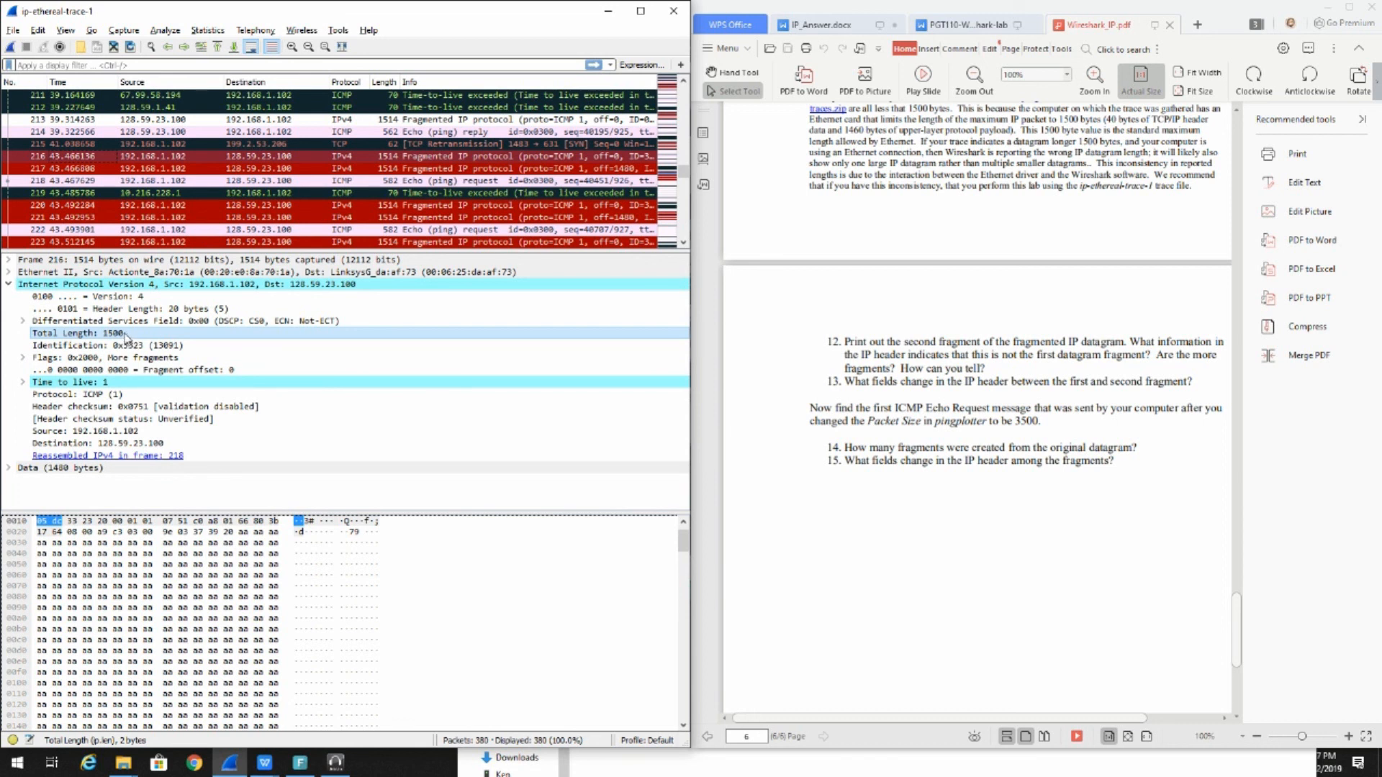
click(237, 370)
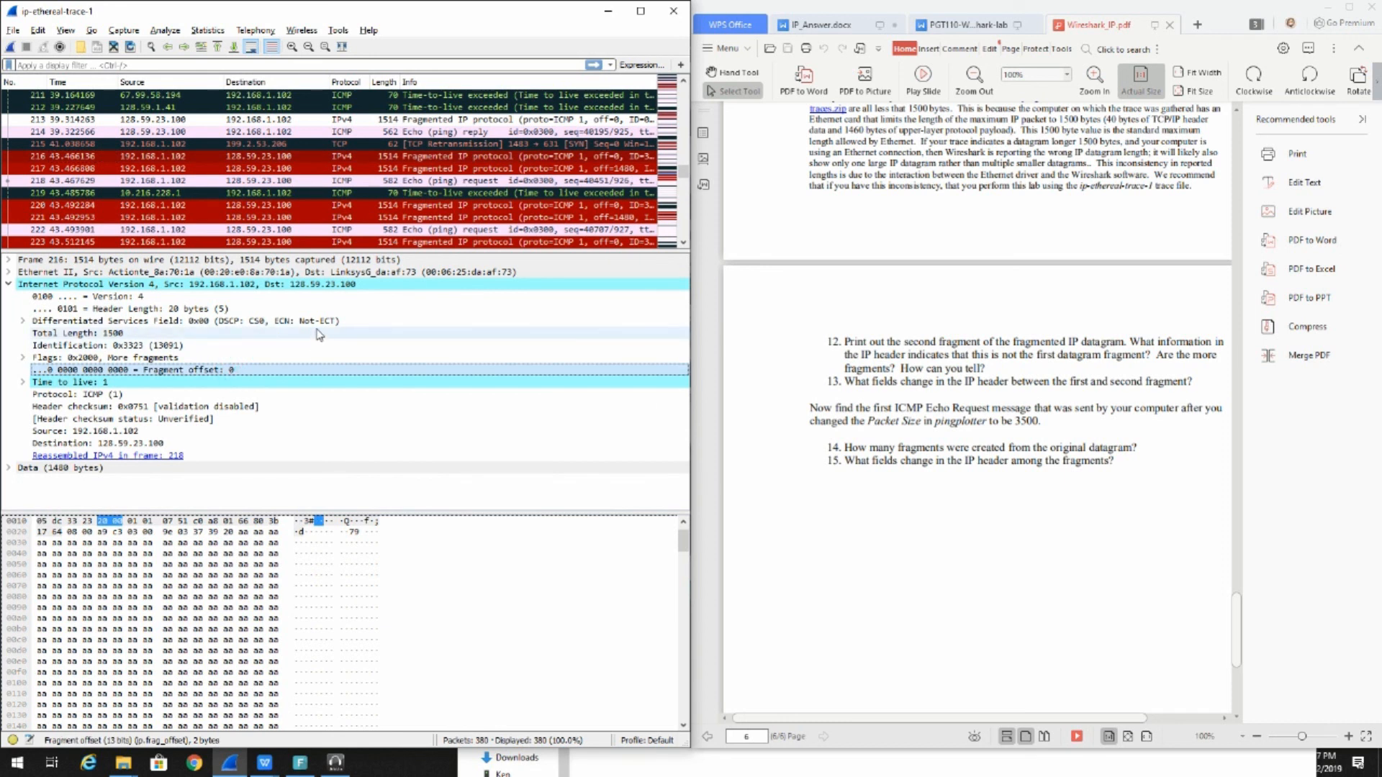